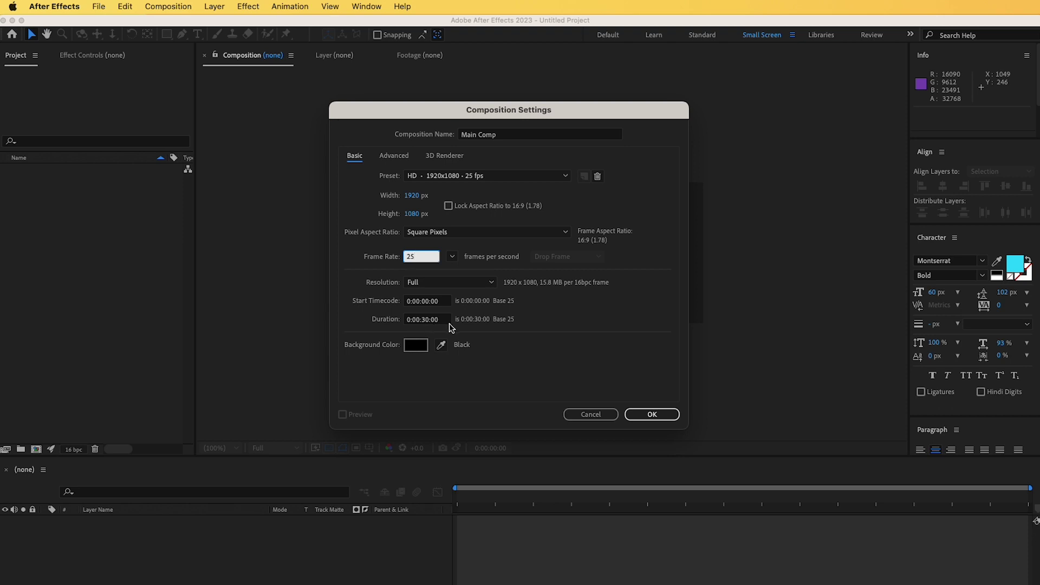
Step: Create the Main Comp composition at 1920x1080, 25 fps, with a duration of 0:00:30:00
{"action": "left_click", "coordinate": [660, 415]}
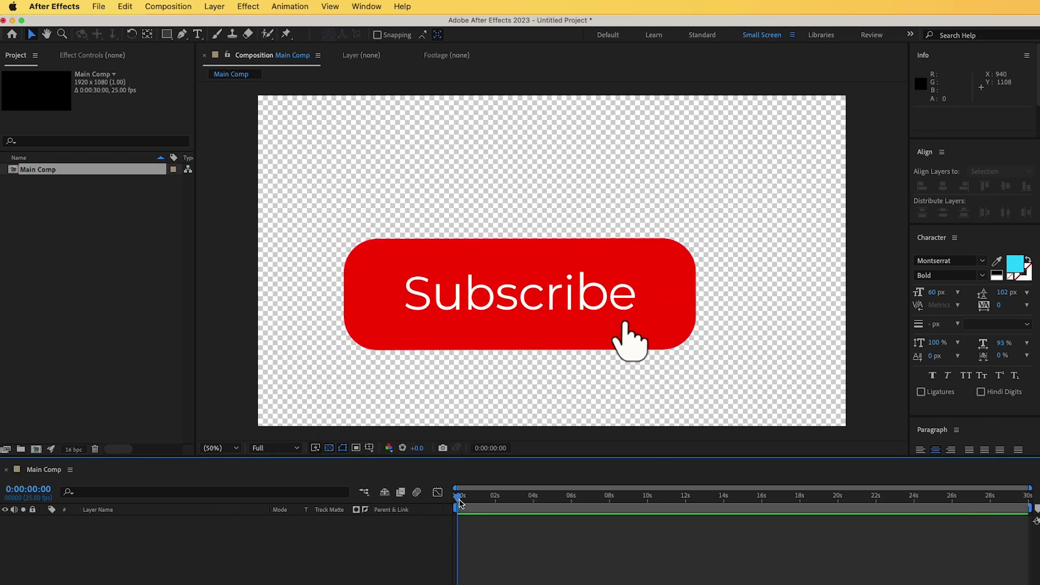
{"action": "mouse_move", "coordinate": [459, 502]}
{"action": "left_mouse_down"}
{"action": "mouse_move", "coordinate": [731, 496]}
{"action": "mouse_move", "coordinate": [446, 512]}
{"action": "left_mouse_up"}
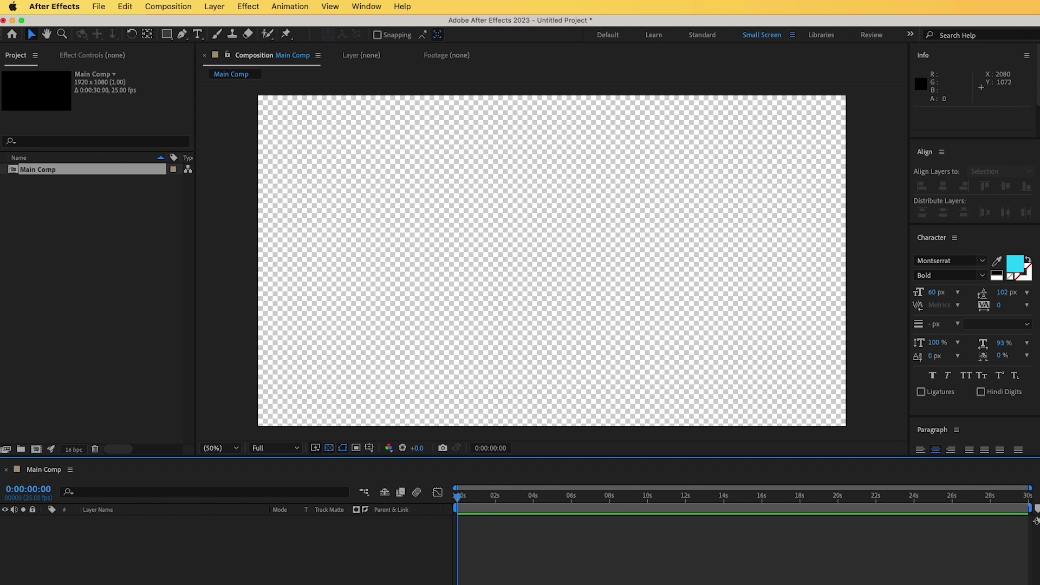
Step: Import Learn AE Thumbnail 3.jpg from the Channel Assets folder in Finder into the After Effects project
{"action": "left_click_drag", "start_coordinate": [1039, 219], "coordinate": [563, 204]}
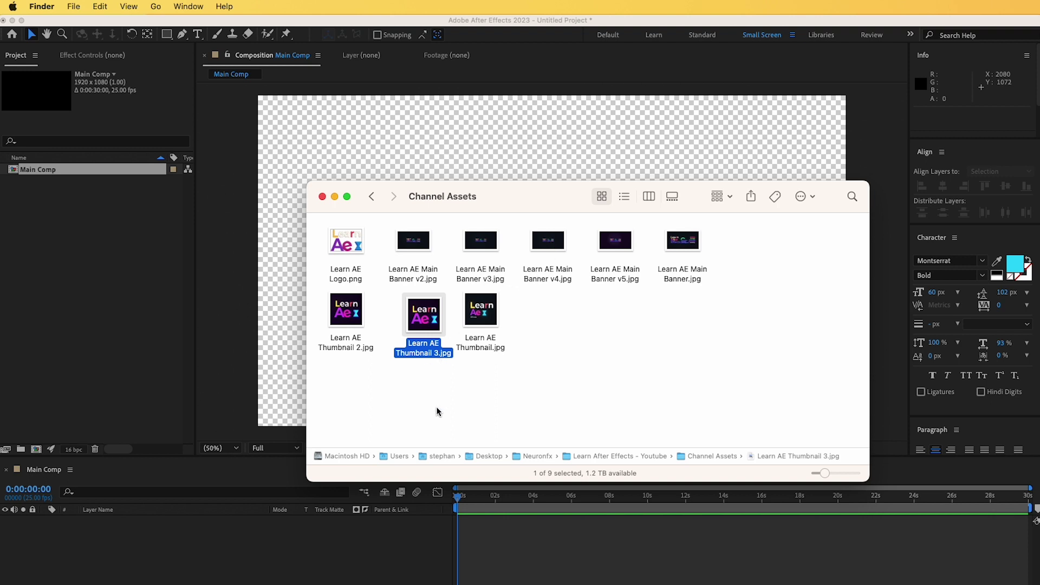
{"action": "left_click", "coordinate": [447, 414]}
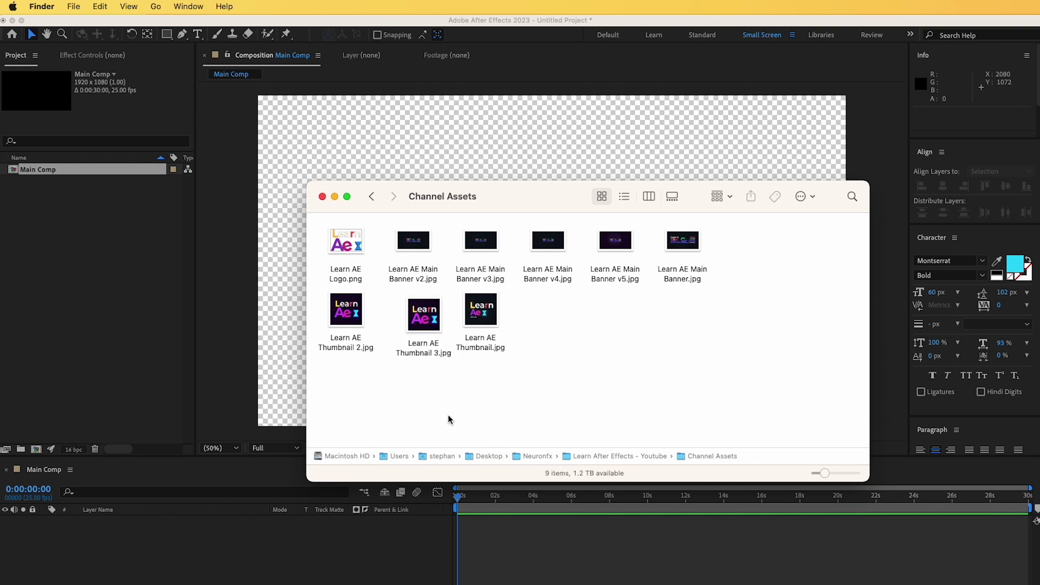
{"action": "left_click", "coordinate": [425, 323]}
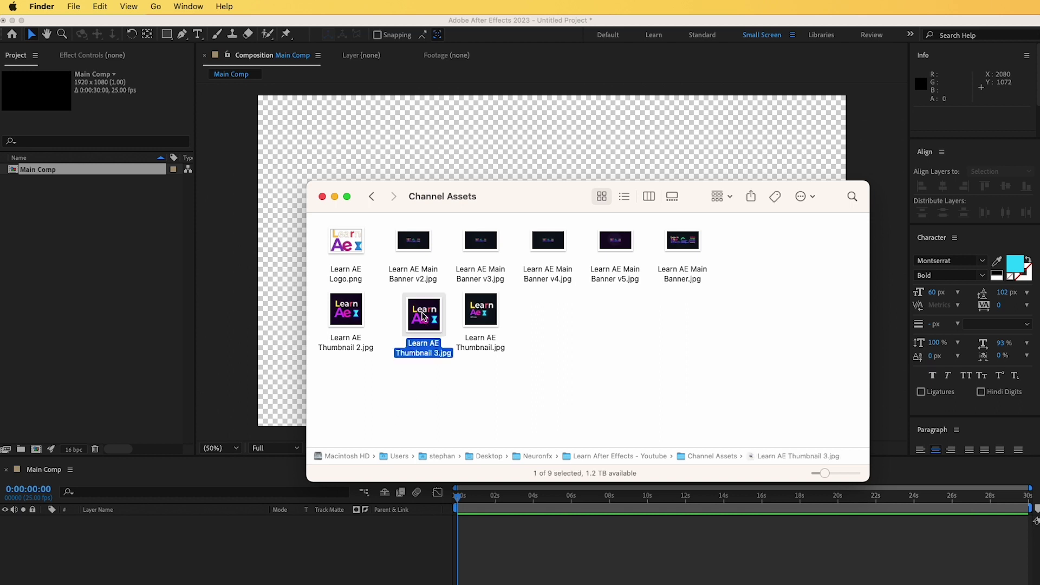
{"action": "left_click_drag", "start_coordinate": [425, 314], "coordinate": [129, 215]}
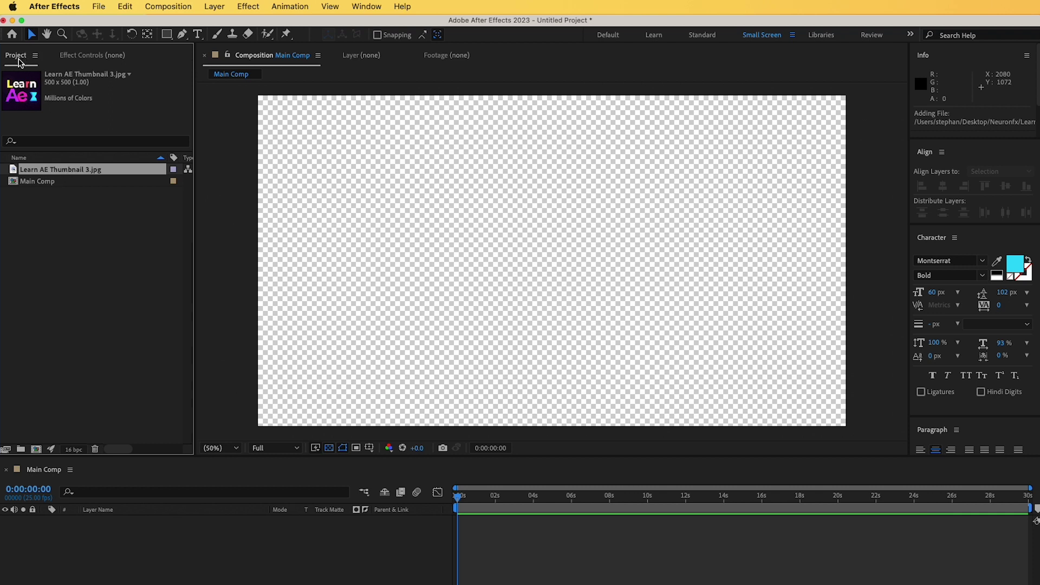
Step: Add Learn AE Thumbnail 3.jpg as a layer in Main Comp and move the playhead to 0:00:14:10
{"action": "left_click", "coordinate": [374, 10]}
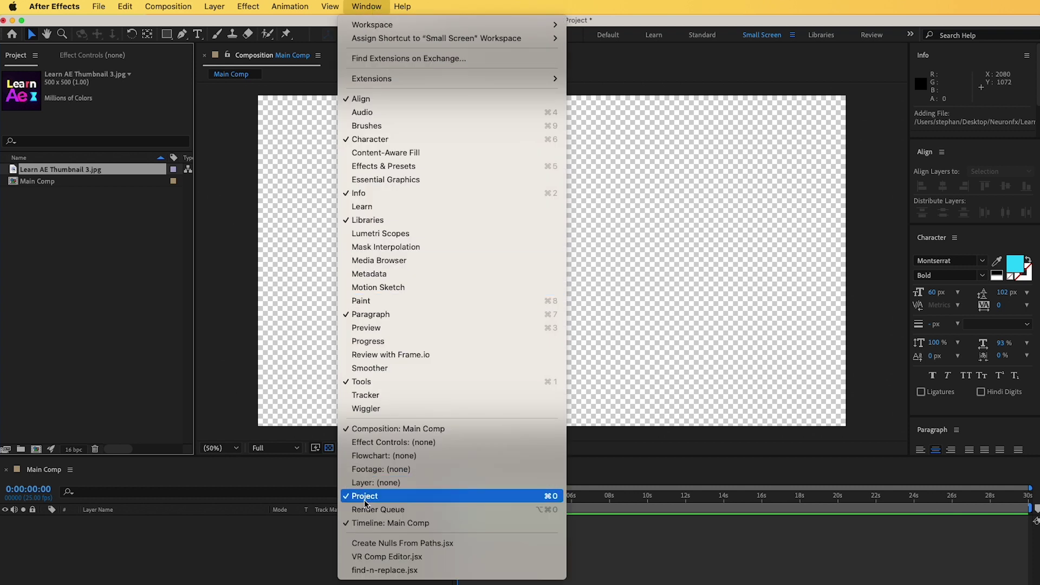
{"action": "left_click", "coordinate": [116, 295]}
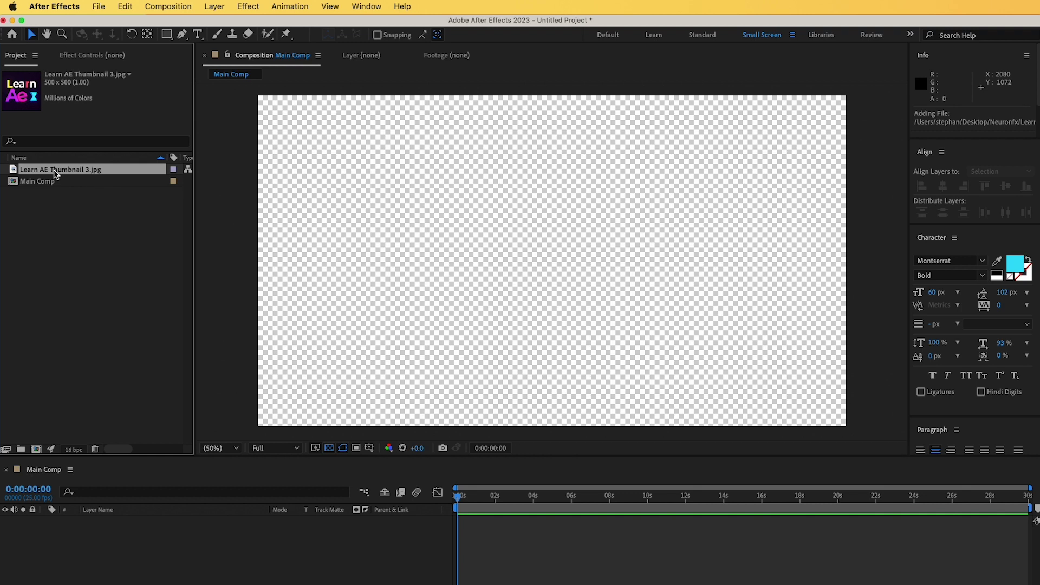
{"action": "left_click_drag", "start_coordinate": [53, 170], "coordinate": [185, 552]}
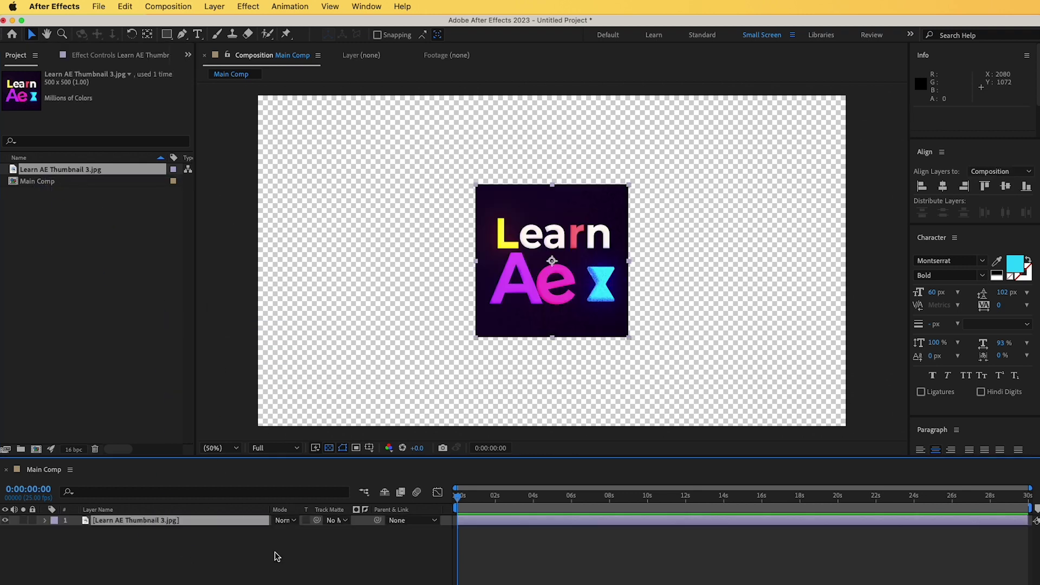
{"action": "left_click_drag", "start_coordinate": [466, 494], "coordinate": [730, 504]}
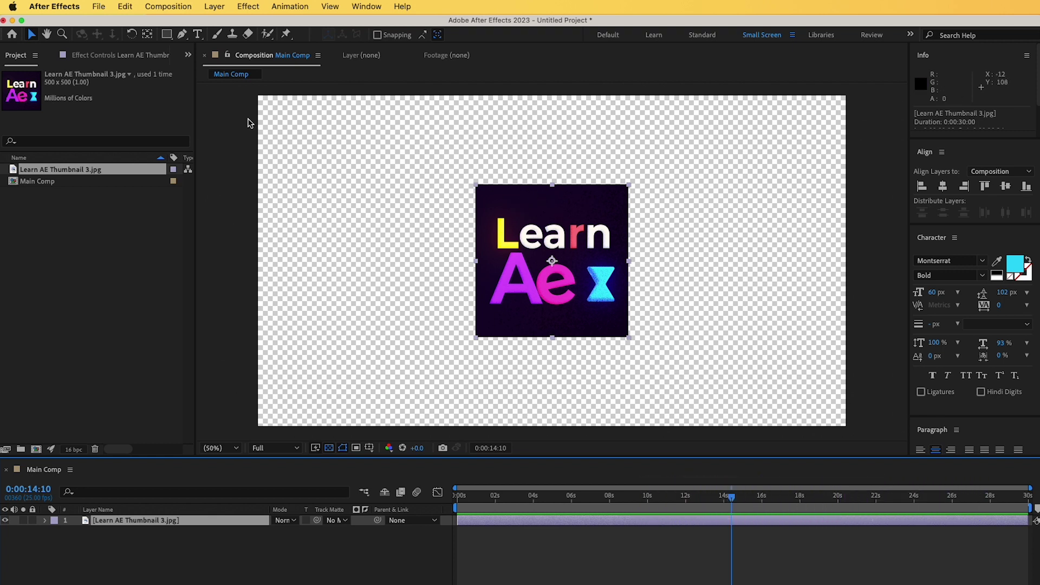
Step: Try masking the yellow letter L on the thumbnail layer with the Pen tool and undo the mask
{"action": "left_click", "coordinate": [183, 35]}
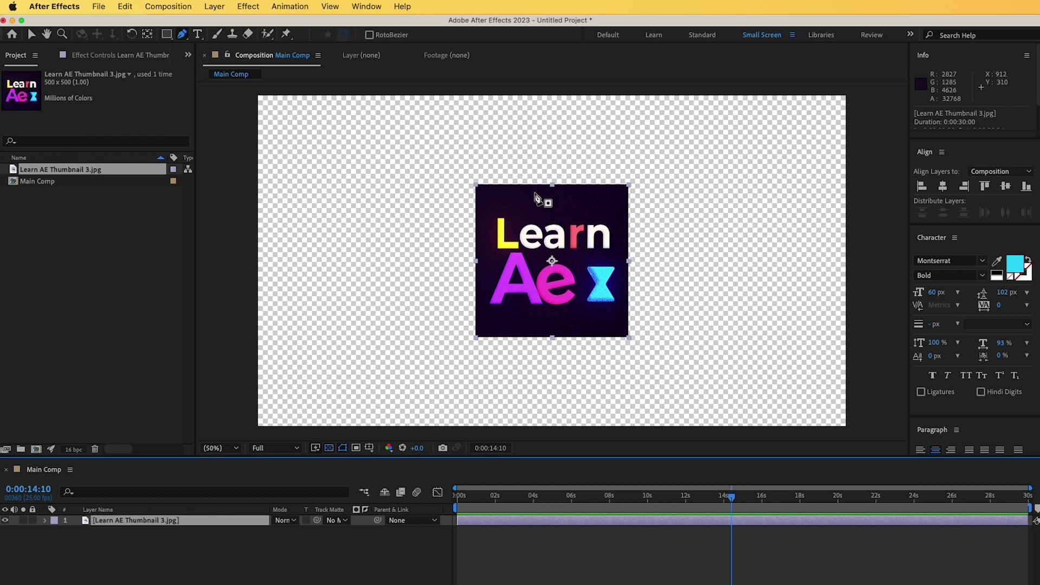
{"action": "left_click", "coordinate": [494, 213]}
{"action": "left_click", "coordinate": [505, 228]}
{"action": "left_click", "coordinate": [496, 247]}
{"action": "left_click", "coordinate": [518, 248]}
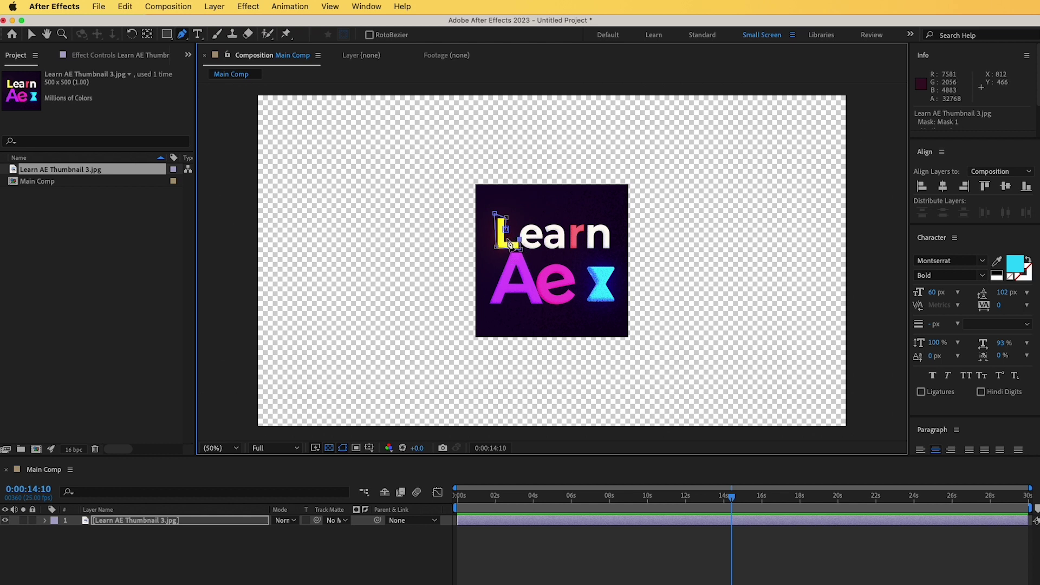
{"action": "left_click", "coordinate": [506, 238]}
{"action": "left_click", "coordinate": [362, 559]}
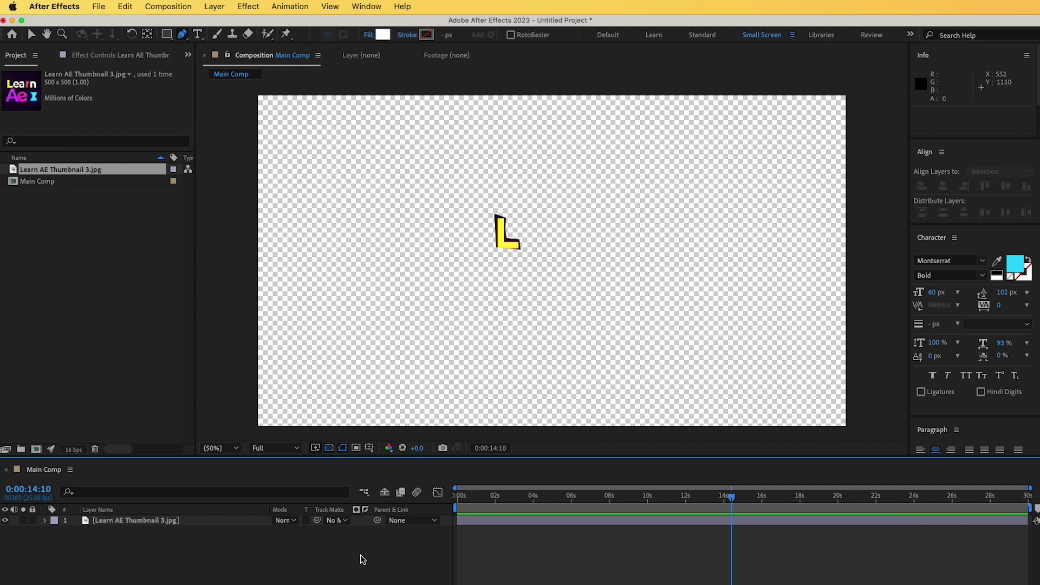
{"action": "key", "text": "ctrl+z"}
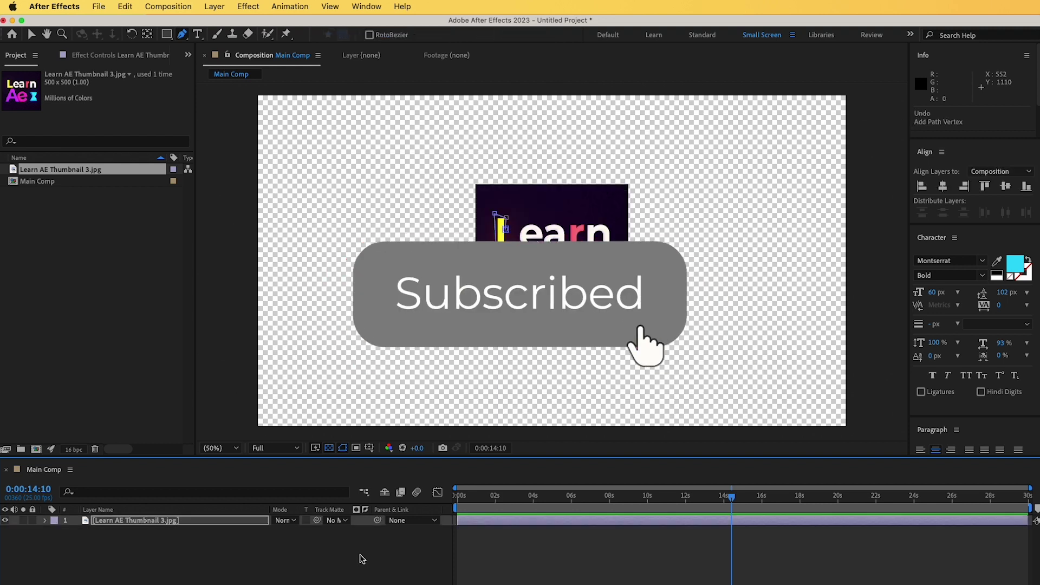
{"action": "key", "text": "ctrl+z"}
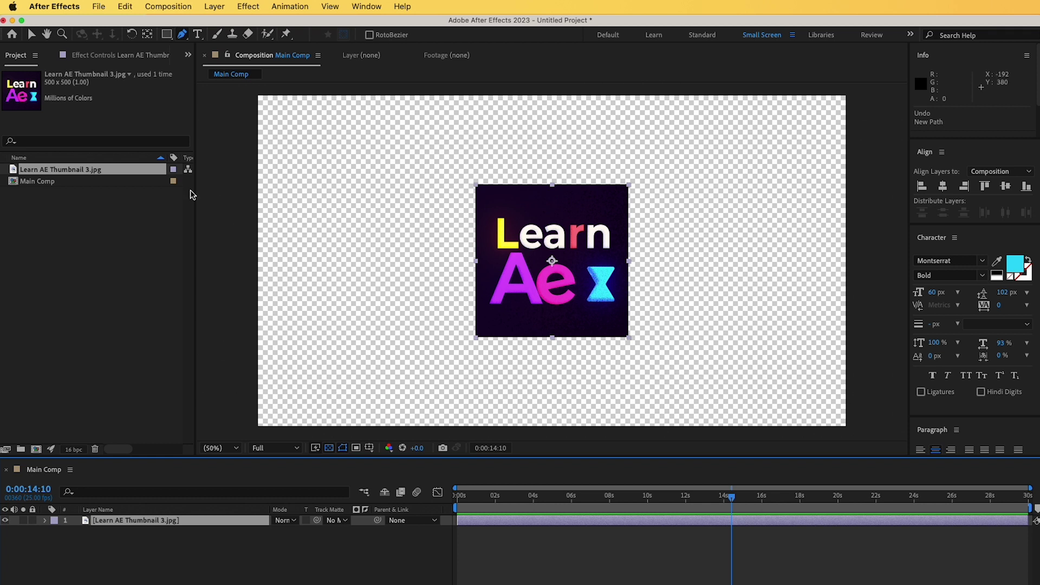
Step: Draw a circular mask on the thumbnail layer with the Ellipse tool, framing the Learn Ae artwork
{"action": "left_click", "coordinate": [167, 35]}
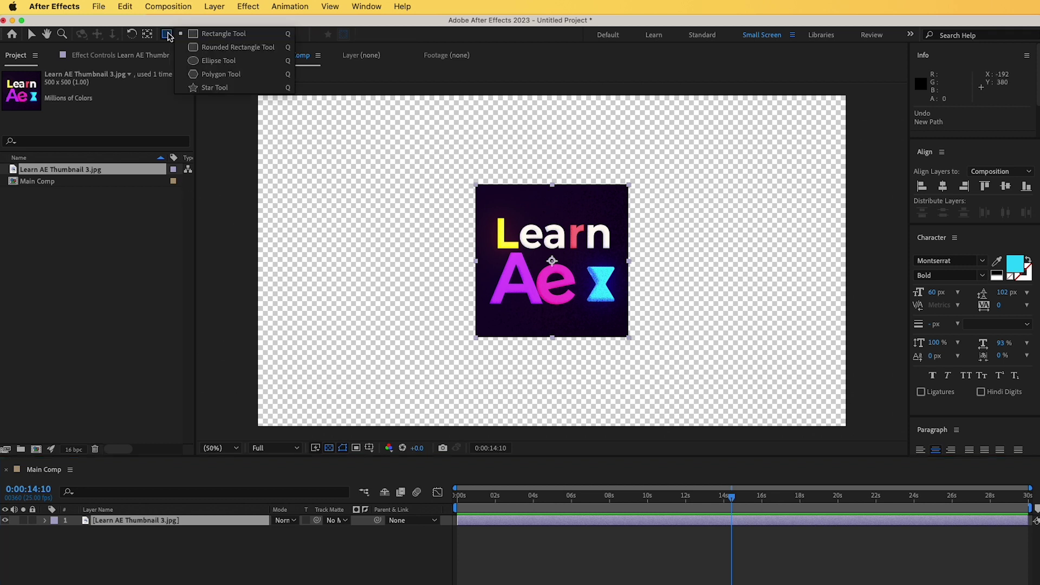
{"action": "left_click", "coordinate": [222, 61]}
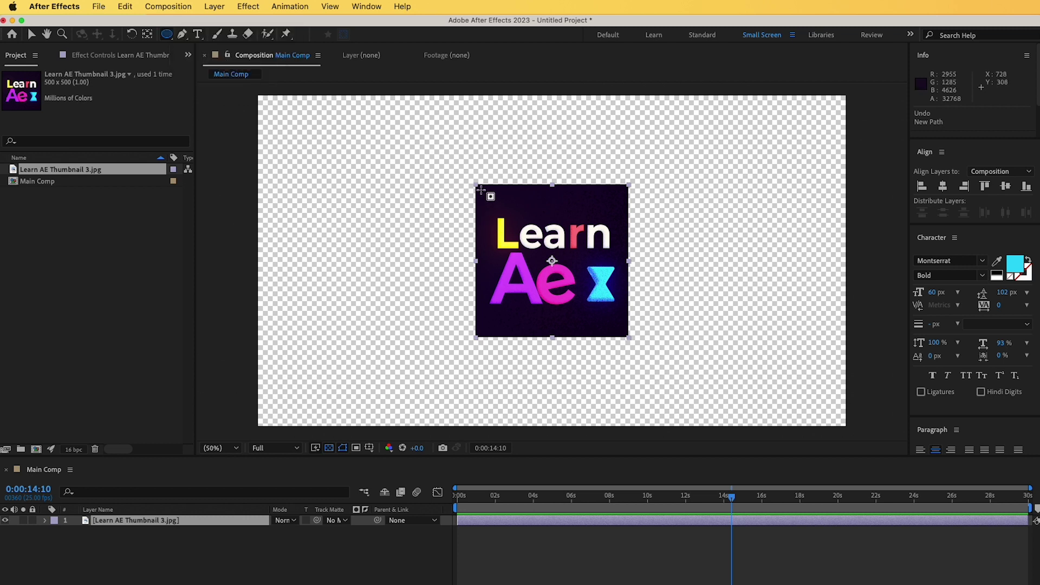
{"action": "left_click_drag", "start_coordinate": [480, 190], "coordinate": [617, 335]}
{"action": "key", "text": "v"}
{"action": "left_click", "coordinate": [135, 581]}
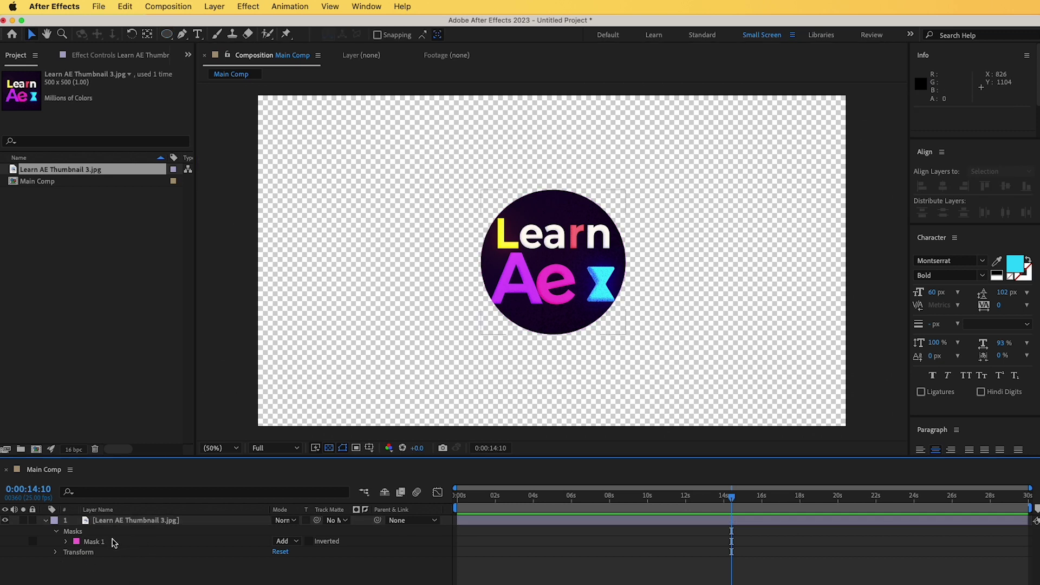
Step: Try moving and shrinking the circular Mask 1 on the thumbnail layer and undo the changes
{"action": "left_click", "coordinate": [95, 544]}
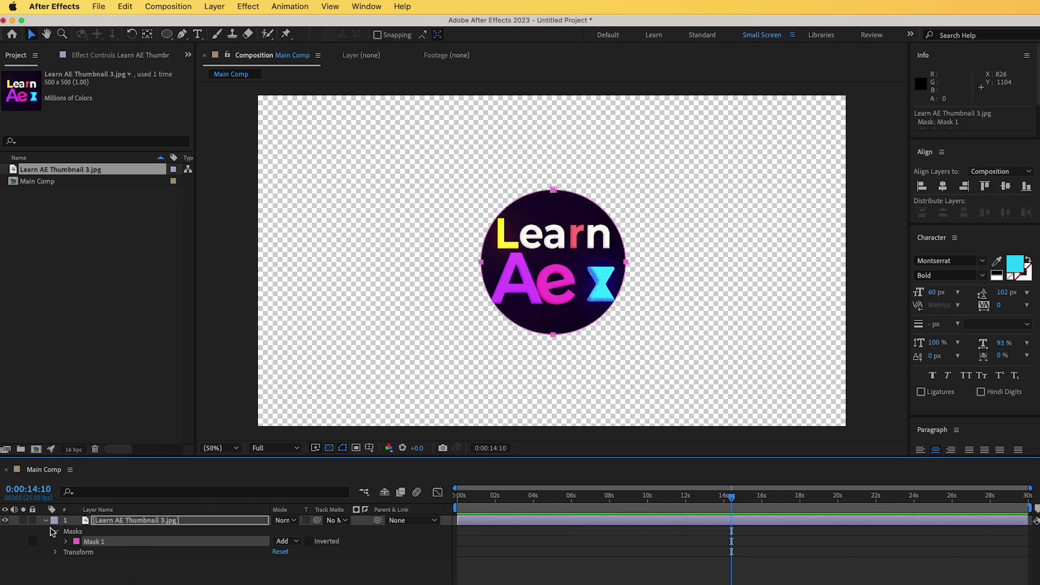
{"action": "key", "text": "F2"}
{"action": "left_click", "coordinate": [46, 521]}
{"action": "left_click", "coordinate": [45, 521]}
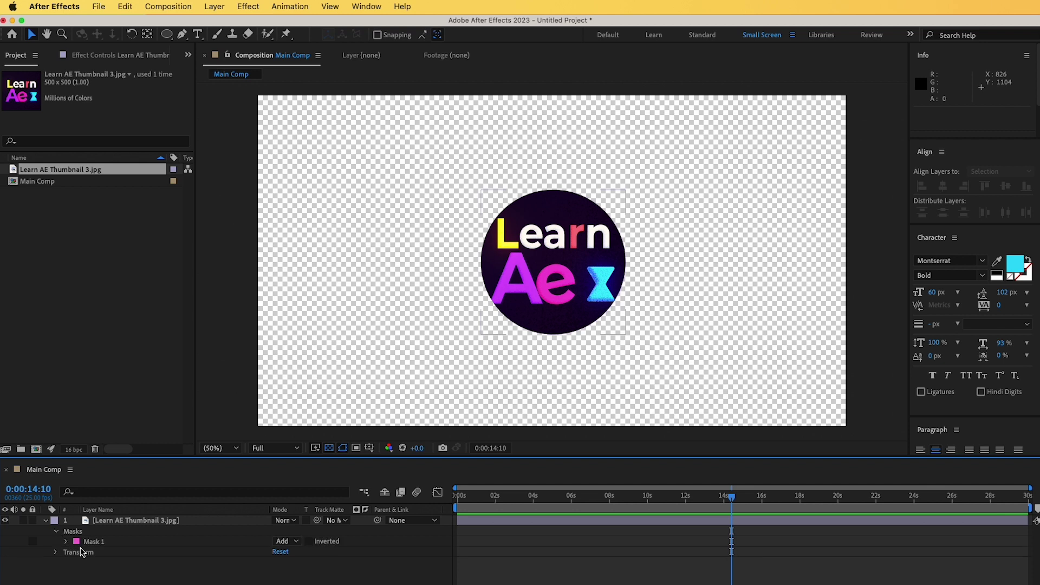
{"action": "left_click", "coordinate": [94, 542]}
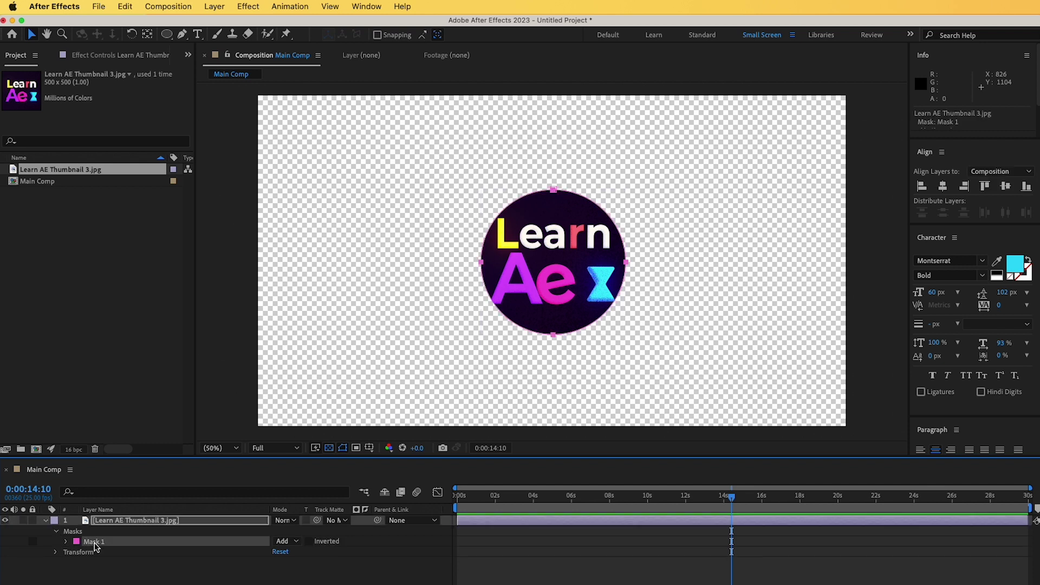
{"action": "left_click", "coordinate": [553, 335]}
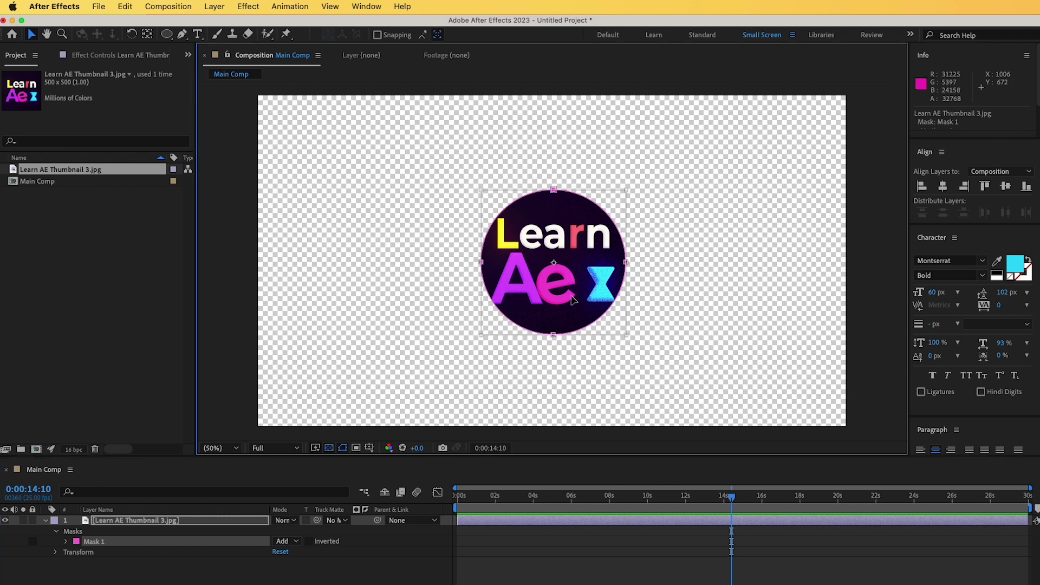
{"action": "left_click_drag", "start_coordinate": [573, 300], "coordinate": [539, 294]}
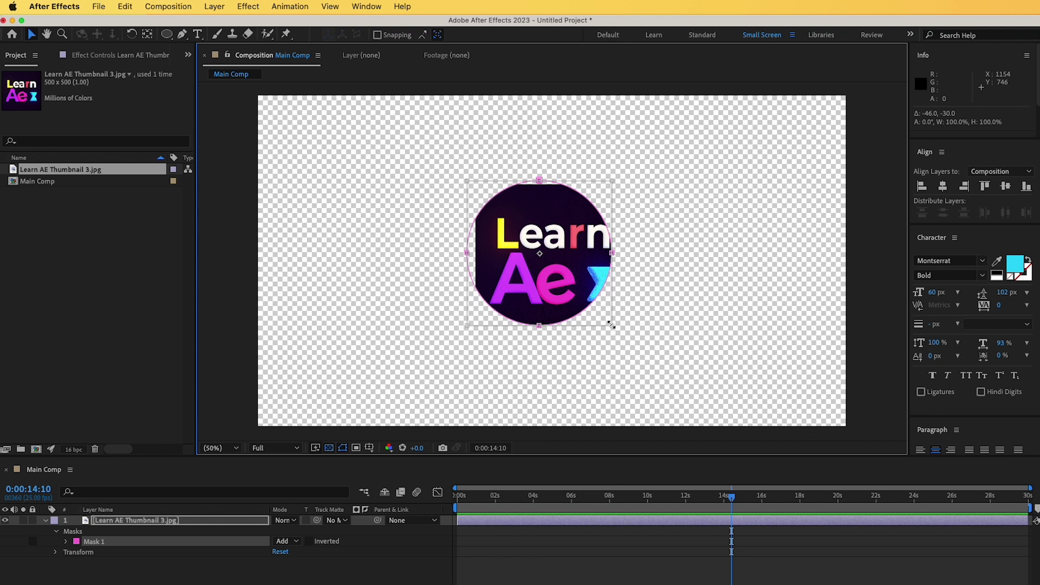
{"action": "left_click_drag", "start_coordinate": [611, 323], "coordinate": [568, 280]}
{"action": "key", "text": "super+z"}
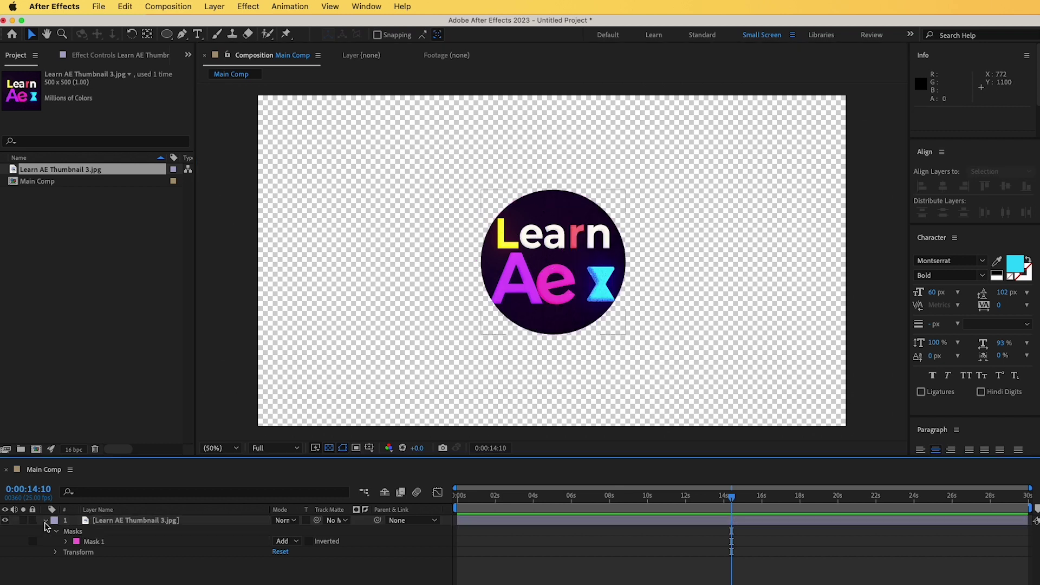
Step: Reveal the thumbnail layer's Transform properties with Masks collapsed and look through Position, Scale and Rotation
{"action": "left_click", "coordinate": [45, 522]}
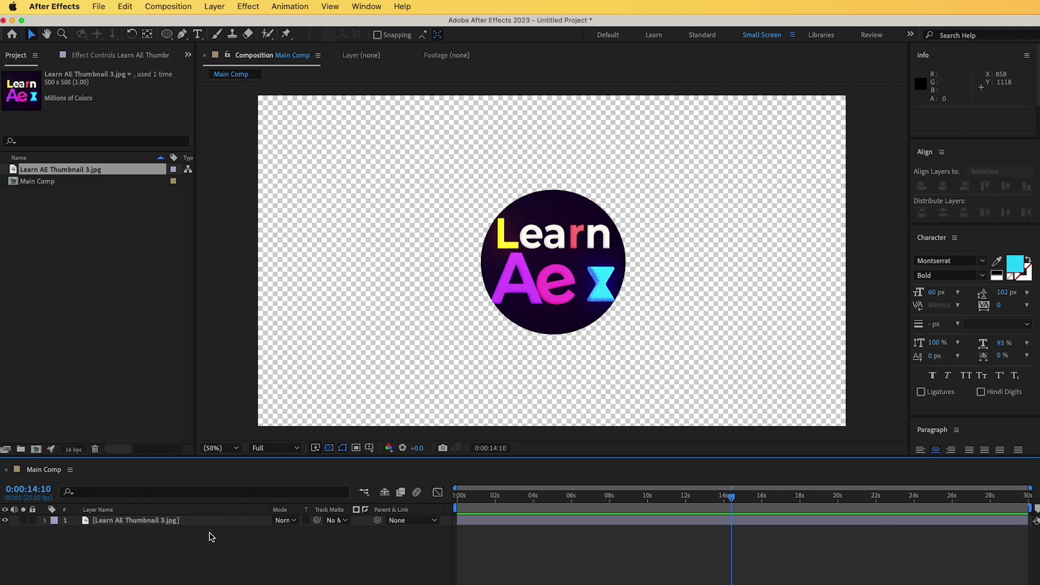
{"action": "left_click", "coordinate": [117, 521]}
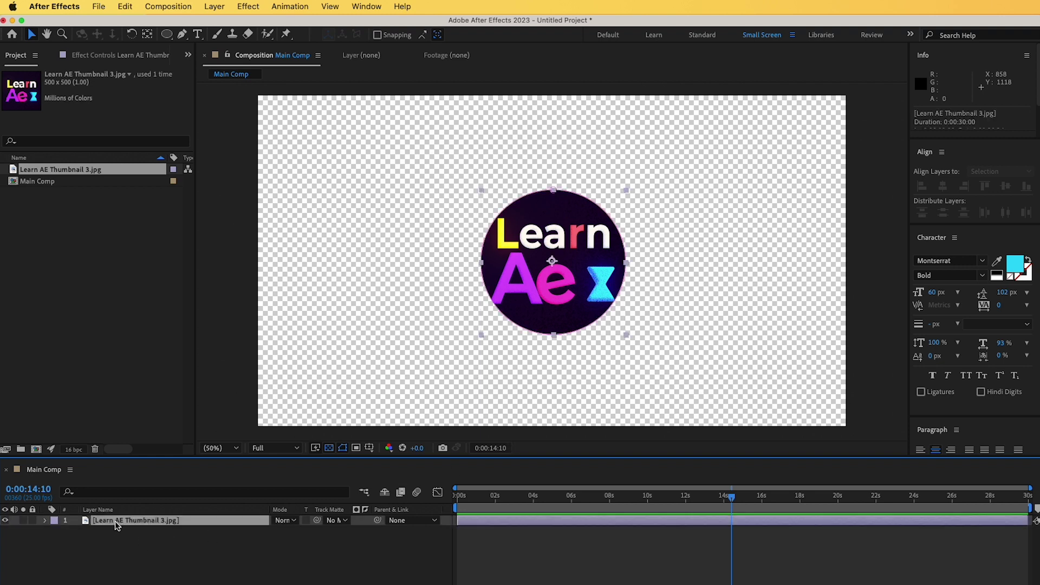
{"action": "left_click", "coordinate": [45, 522]}
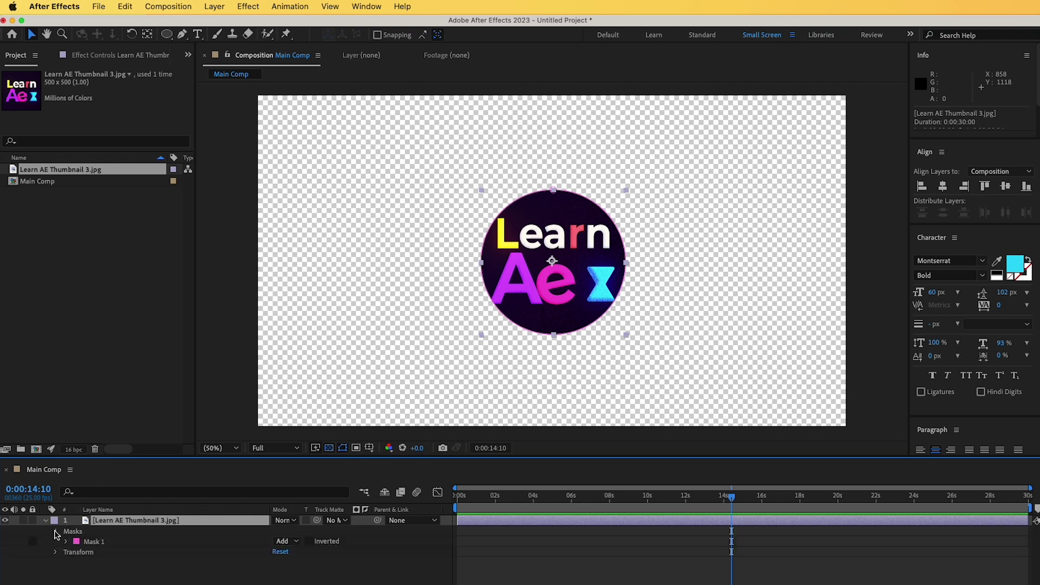
{"action": "left_click", "coordinate": [55, 533]}
{"action": "left_click", "coordinate": [55, 552]}
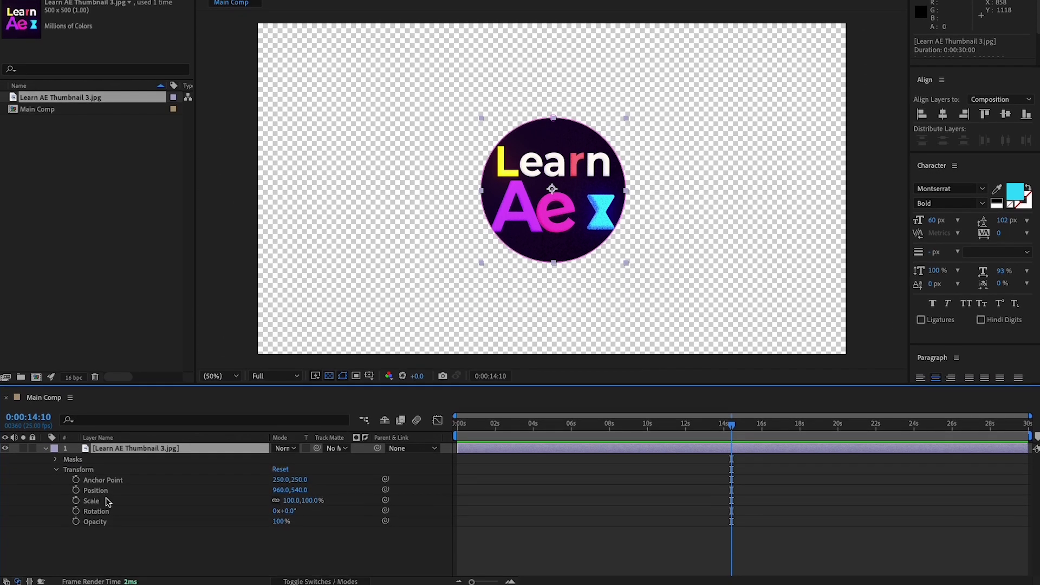
{"action": "left_click", "coordinate": [102, 491]}
{"action": "left_click", "coordinate": [99, 504]}
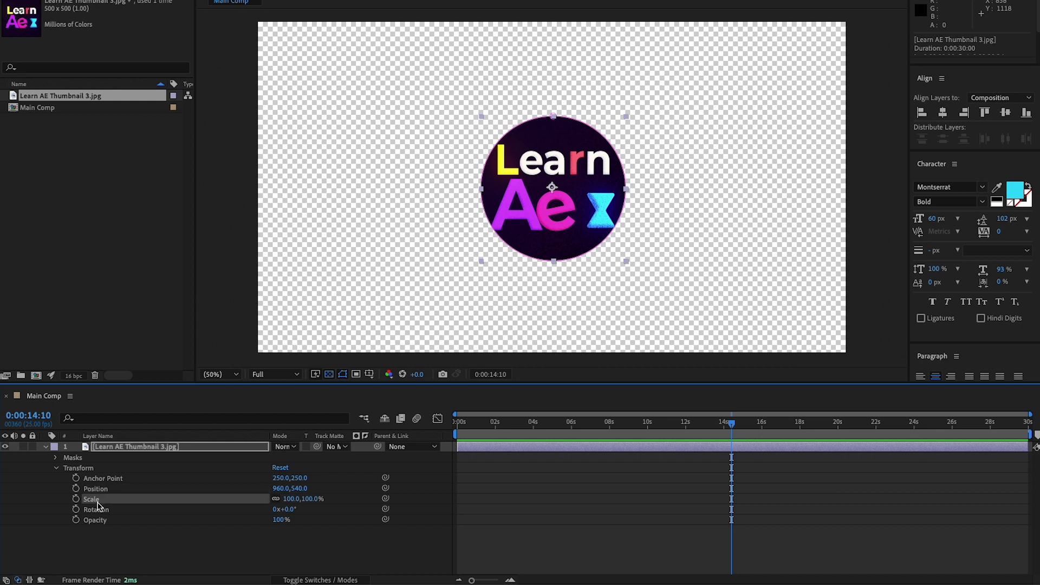
{"action": "left_click", "coordinate": [97, 510]}
Step: Try setting the thumbnail layer's Opacity to 0% and undo the change
{"action": "left_click", "coordinate": [96, 522]}
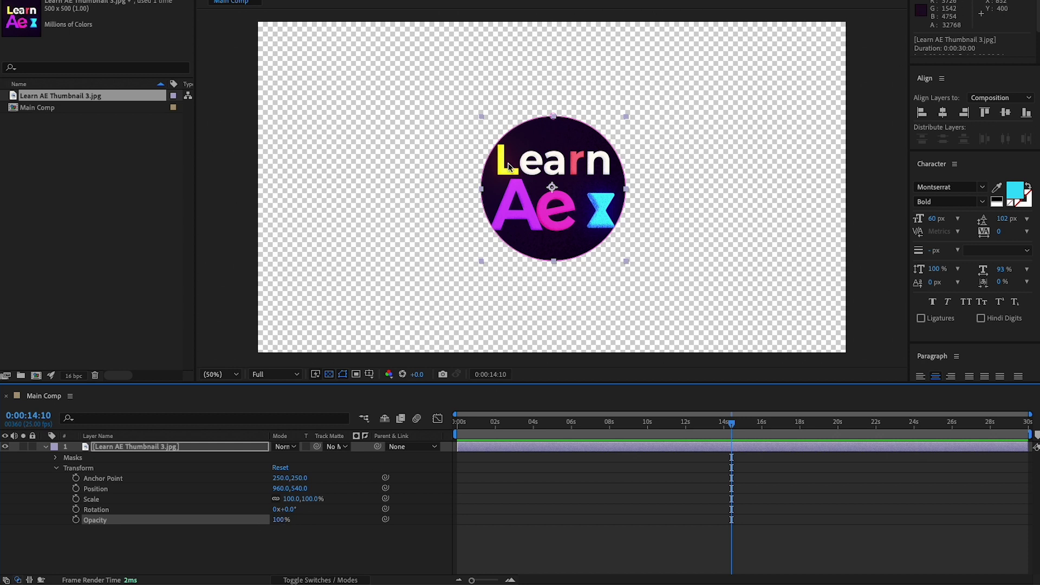
{"action": "left_click_drag", "start_coordinate": [281, 520], "coordinate": [223, 533]}
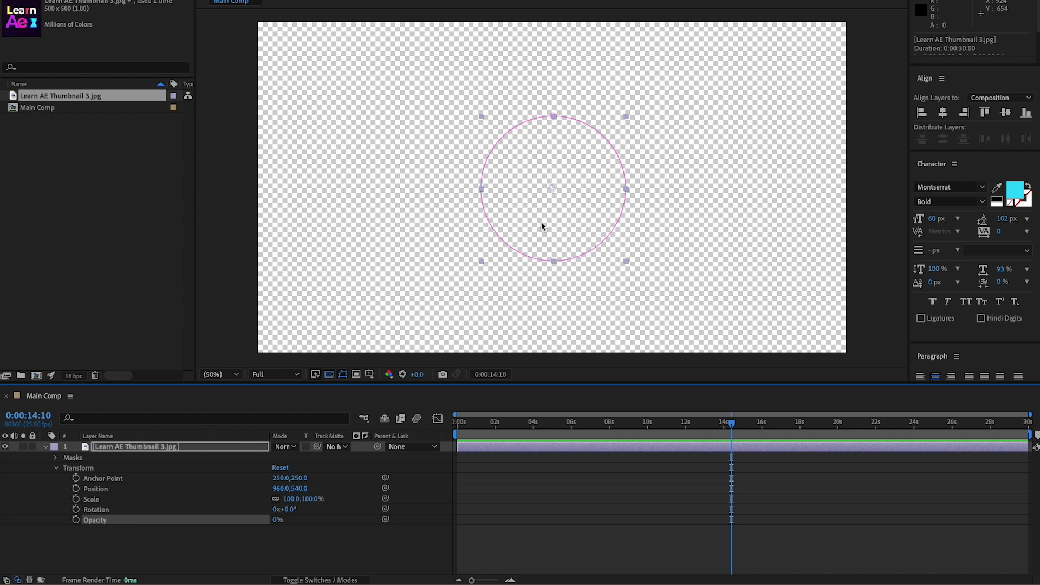
{"action": "key", "text": "ctrl+z"}
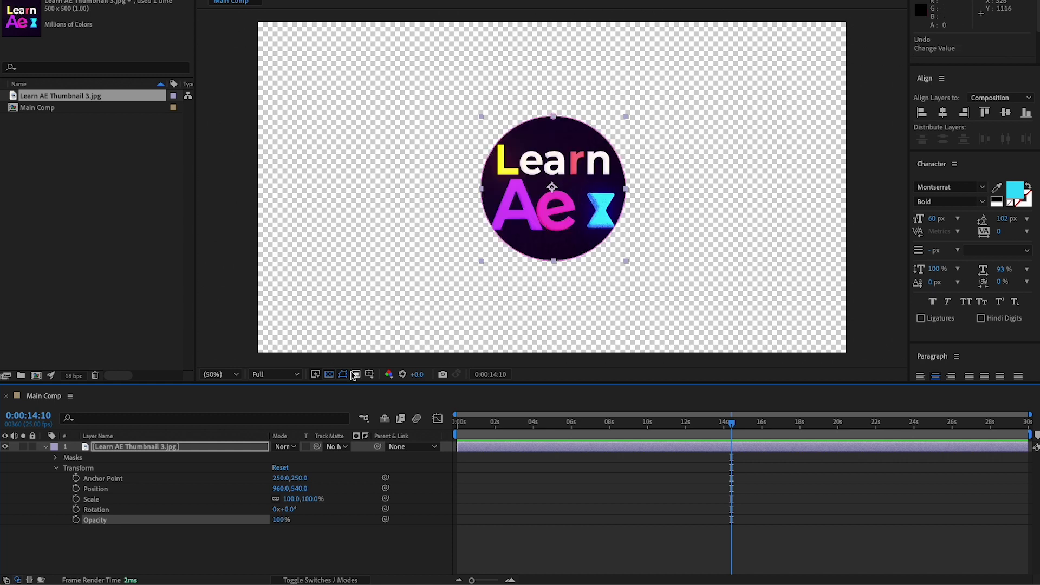
{"action": "left_click", "coordinate": [165, 554]}
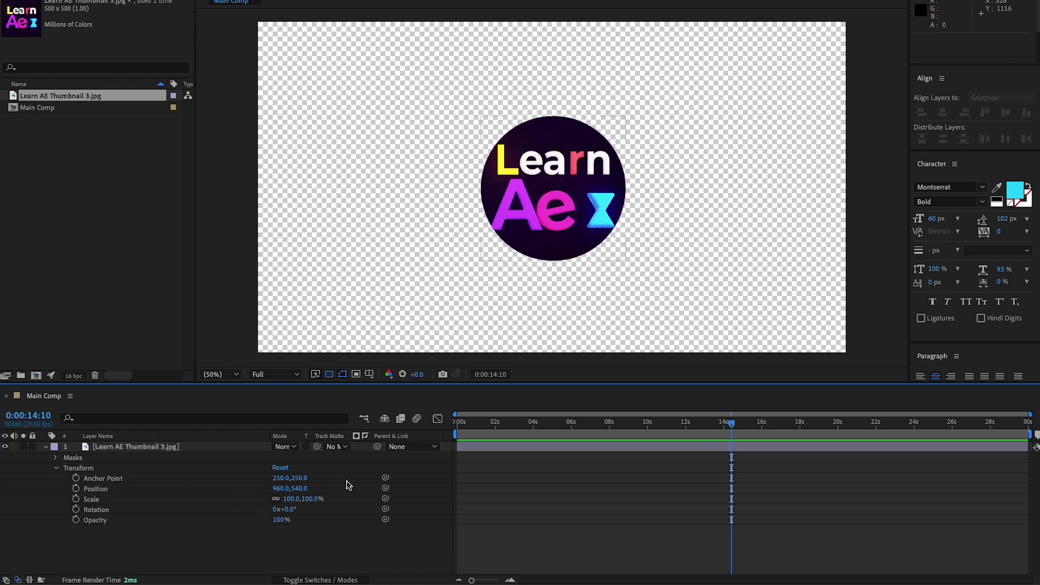
Step: Add Scale and Rotation keyframes to the thumbnail layer at 0:00:01:00, keeping 100% scale and 0° rotation
{"action": "left_click", "coordinate": [510, 580]}
{"action": "left_click", "coordinate": [510, 580]}
{"action": "left_click", "coordinate": [510, 581]}
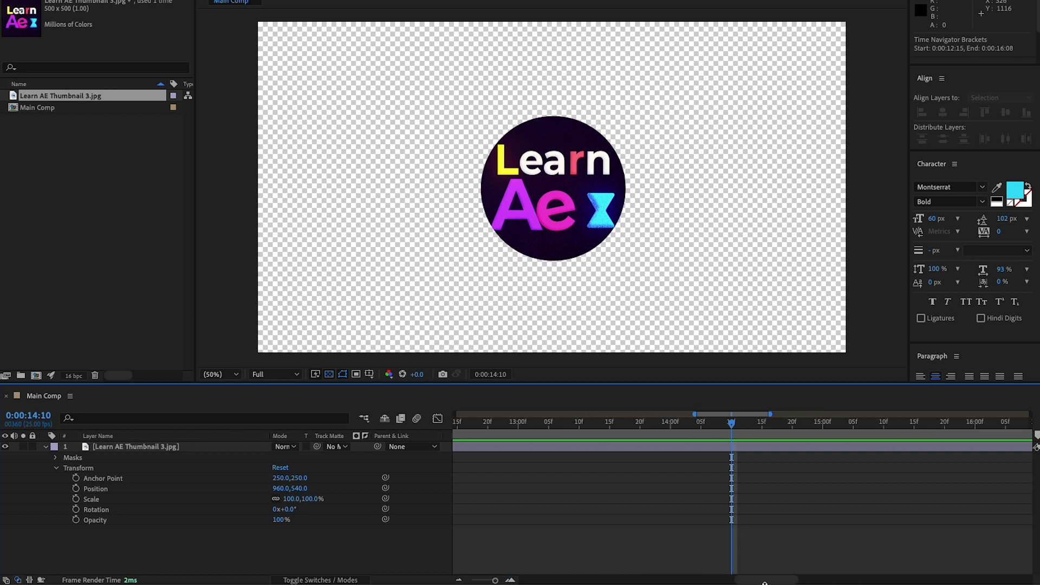
{"action": "left_click_drag", "start_coordinate": [764, 580], "coordinate": [590, 582]}
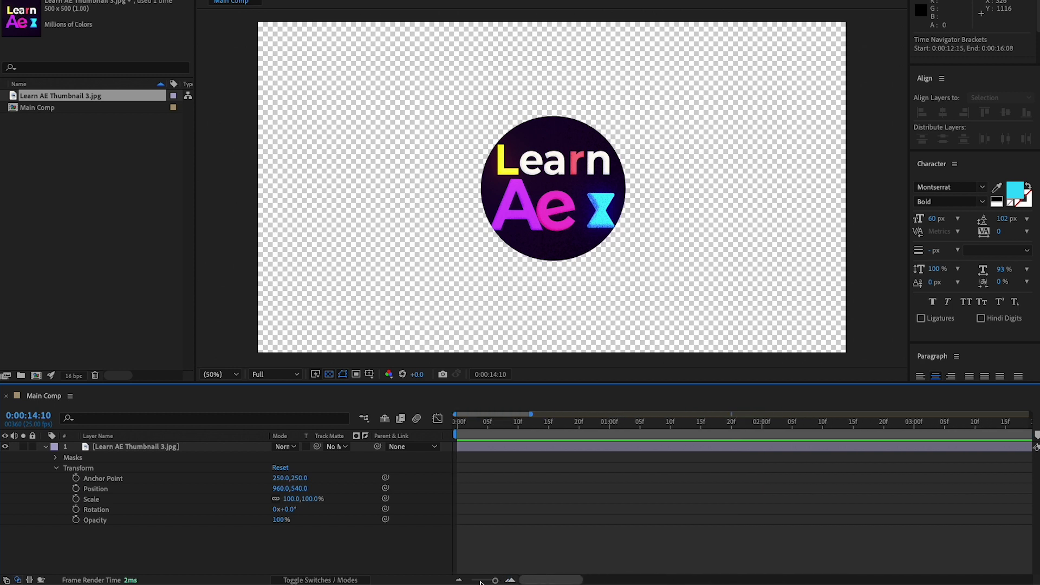
{"action": "left_click", "coordinate": [609, 426]}
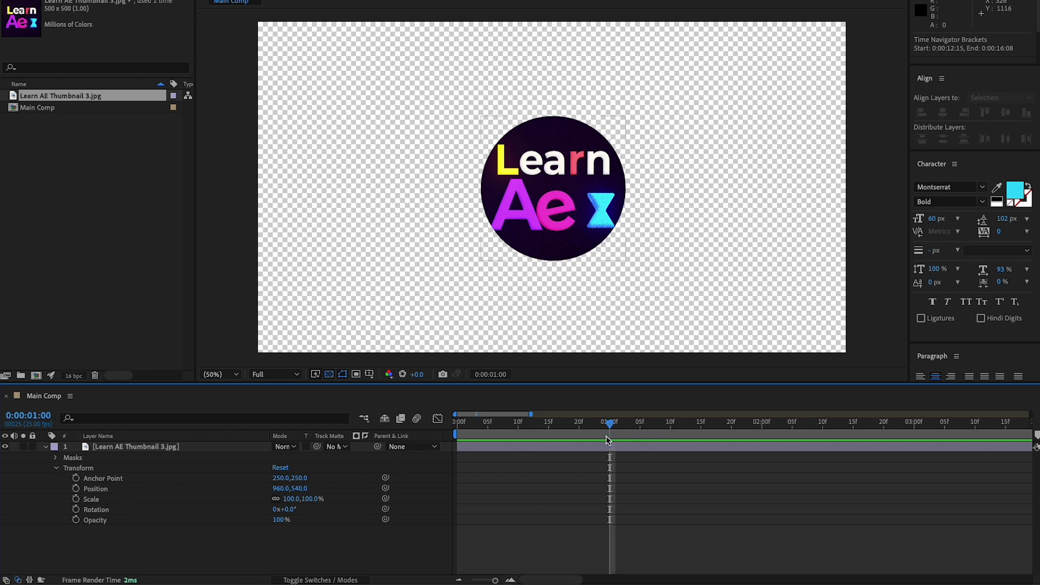
{"action": "left_click", "coordinate": [76, 499]}
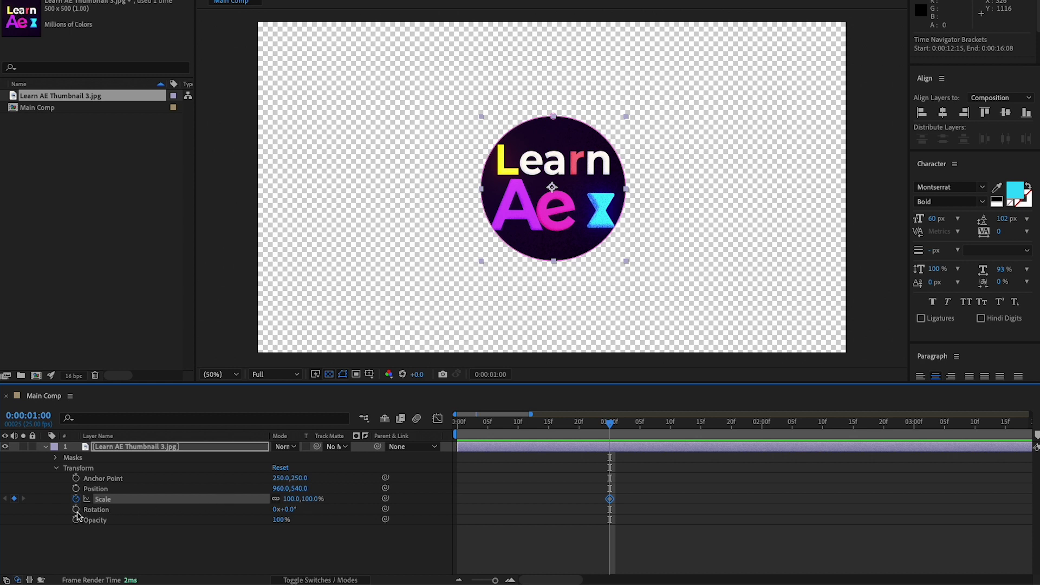
{"action": "left_click", "coordinate": [75, 509]}
Step: At 0:00:00:00, set the thumbnail layer's Scale to 0% and its Rotation to -1x+0.0°
{"action": "left_click_drag", "start_coordinate": [609, 426], "coordinate": [458, 440]}
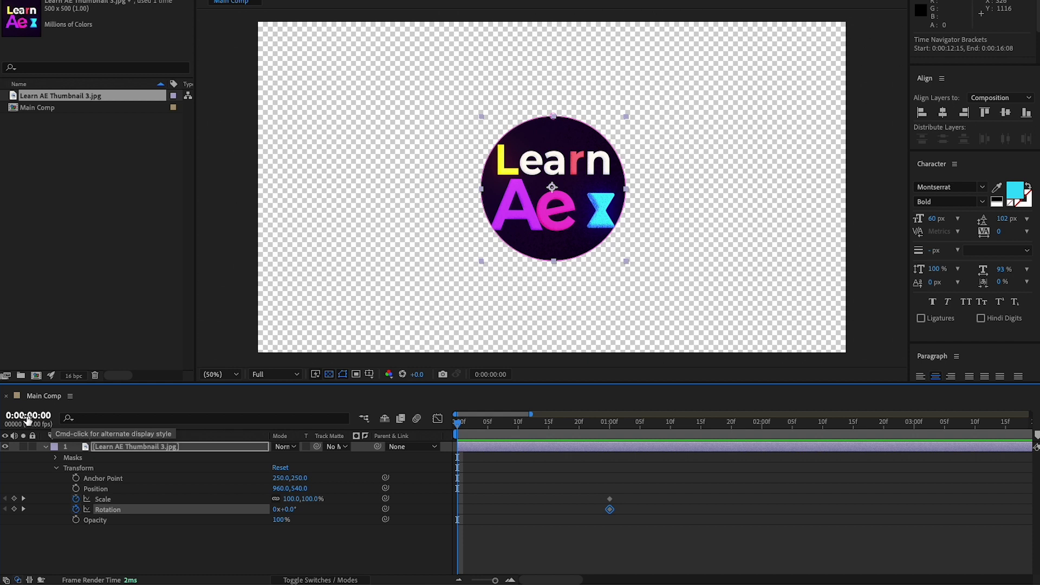
{"action": "left_click", "coordinate": [307, 499]}
{"action": "type", "text": "0"}
{"action": "key", "text": "Return"}
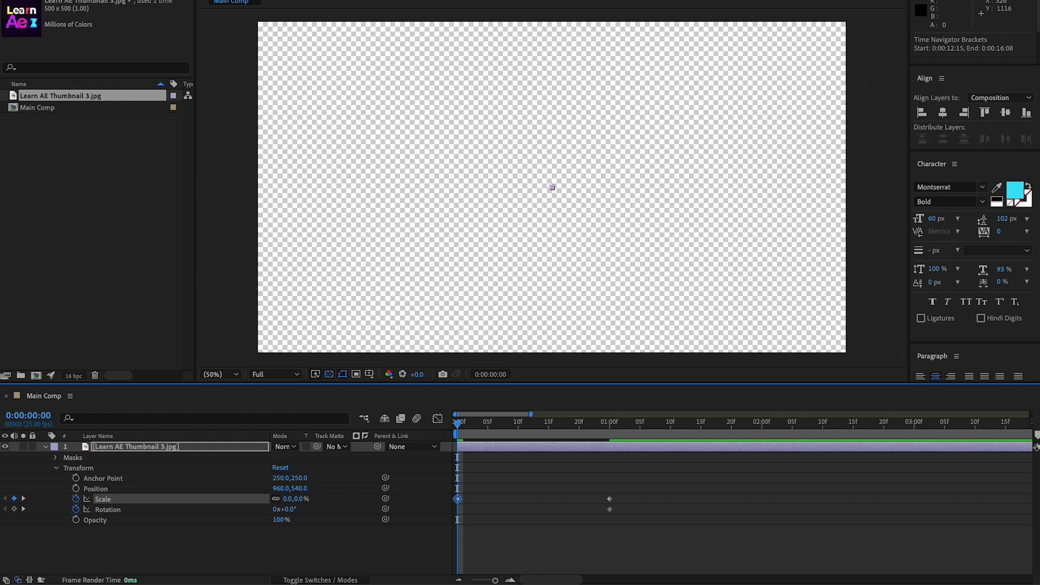
{"action": "left_click", "coordinate": [290, 510]}
{"action": "key", "text": "Return"}
Step: Preview the logo's spin-and-grow animation with the thumbnail layer's properties collapsed and the layer deselected
{"action": "key", "text": "KP_0"}
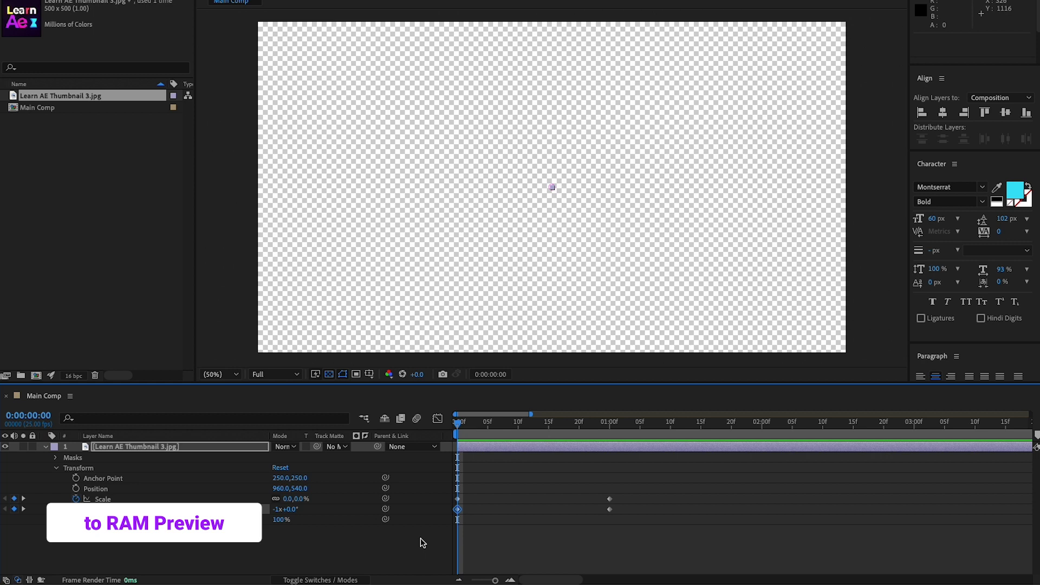
{"action": "left_click", "coordinate": [487, 257]}
{"action": "left_click", "coordinate": [44, 451]}
{"action": "left_click", "coordinate": [258, 501]}
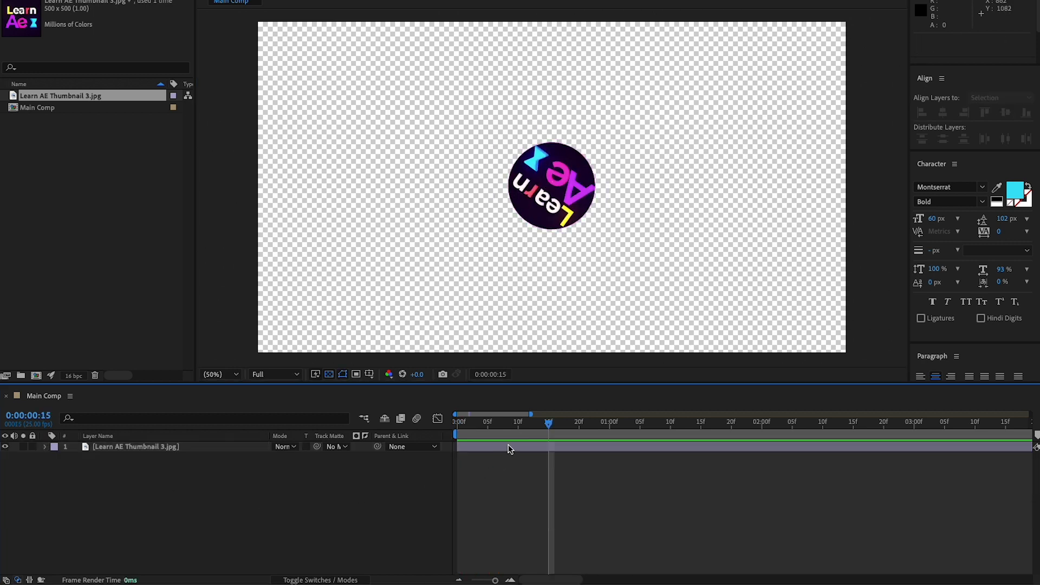
{"action": "left_click", "coordinate": [524, 434]}
{"action": "key", "text": "space"}
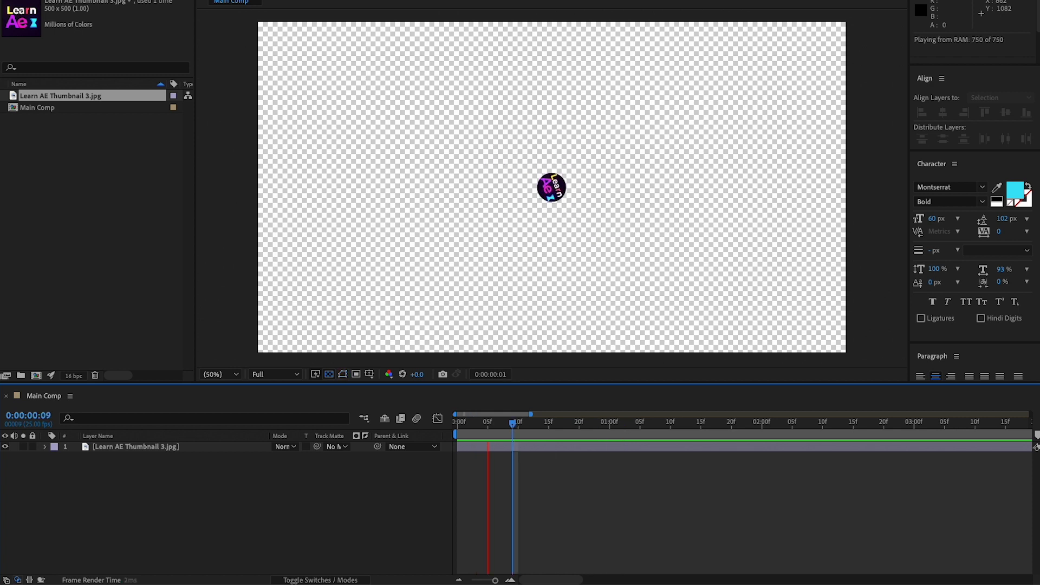
{"action": "key", "text": "space"}
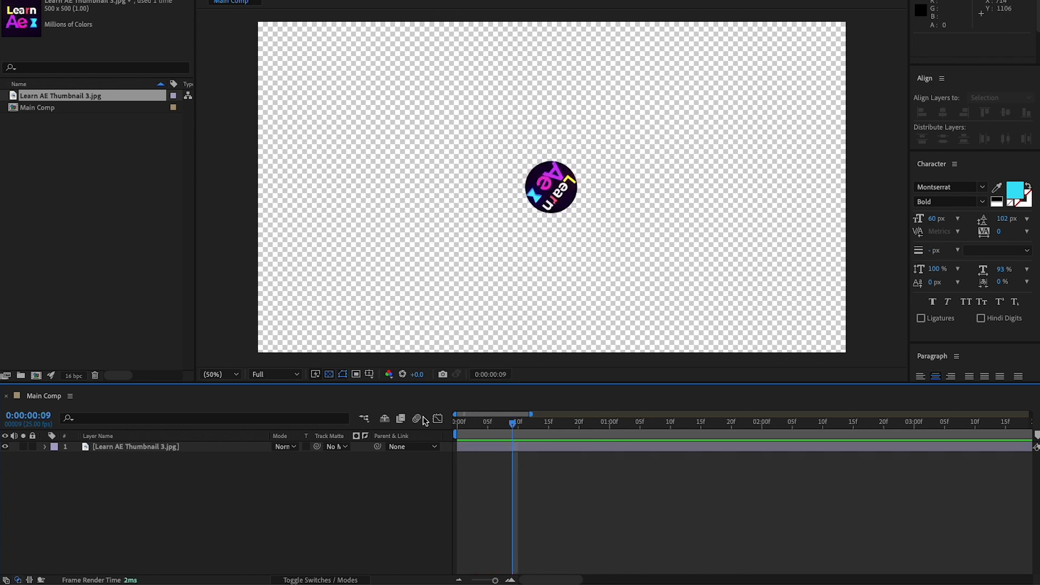
Step: Reveal the thumbnail layer's keyframed properties and apply Easy Ease to all Scale and Rotation keyframes
{"action": "left_click", "coordinate": [139, 448]}
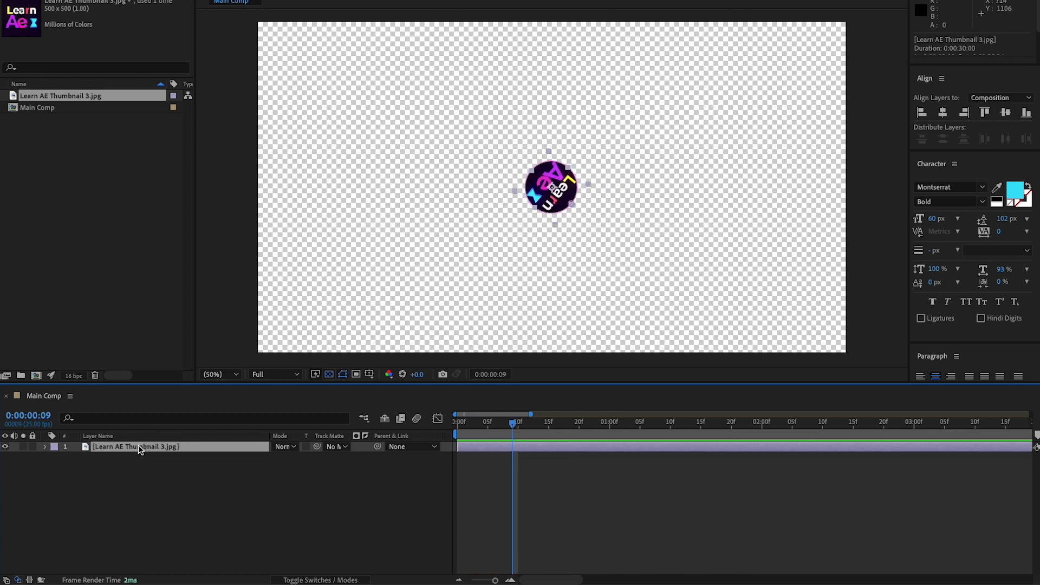
{"action": "key", "text": "u"}
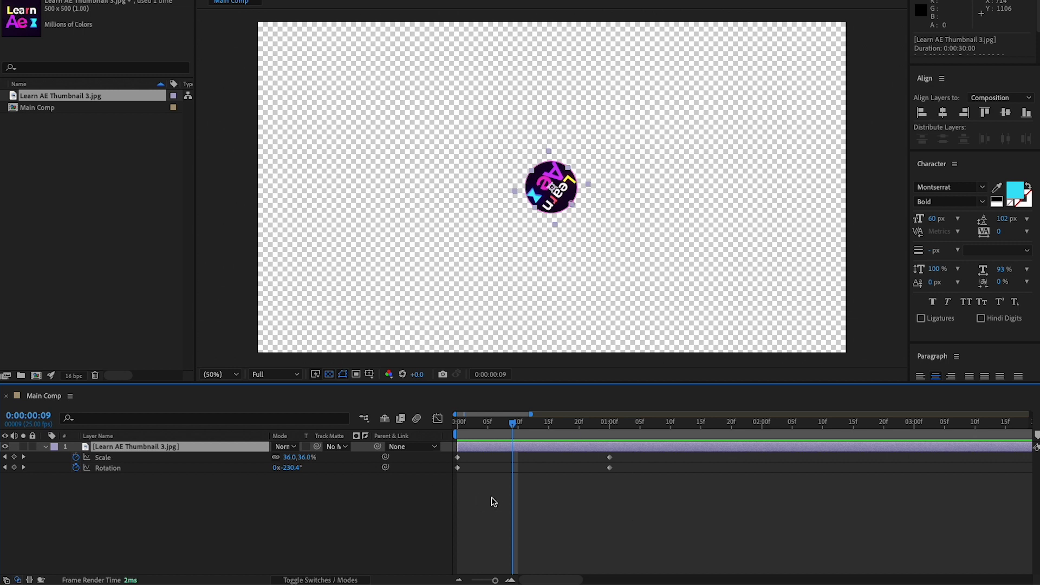
{"action": "left_click_drag", "start_coordinate": [632, 493], "coordinate": [439, 468]}
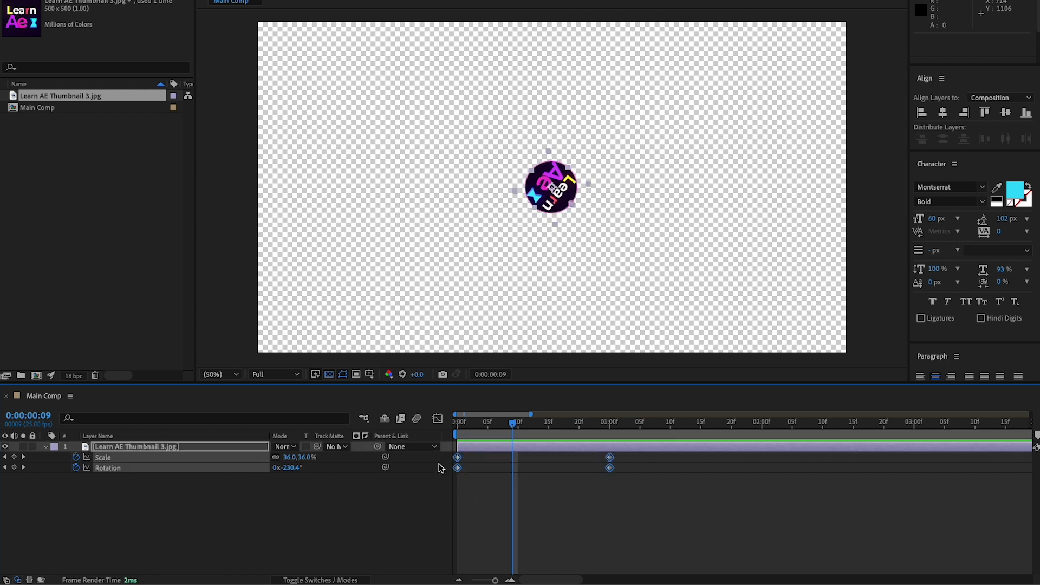
{"action": "key", "text": "F9"}
Step: Review the eased motion by scrubbing, checking its curves in the Graph Editor and previewing it, then collapse and deselect the layer
{"action": "left_click_drag", "start_coordinate": [514, 421], "coordinate": [621, 422]}
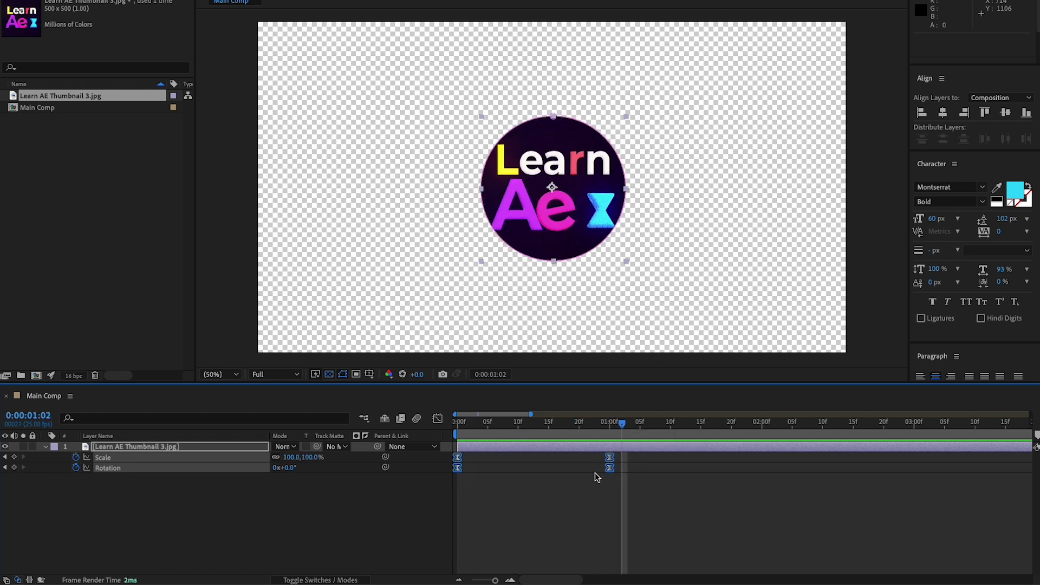
{"action": "left_click", "coordinate": [556, 432]}
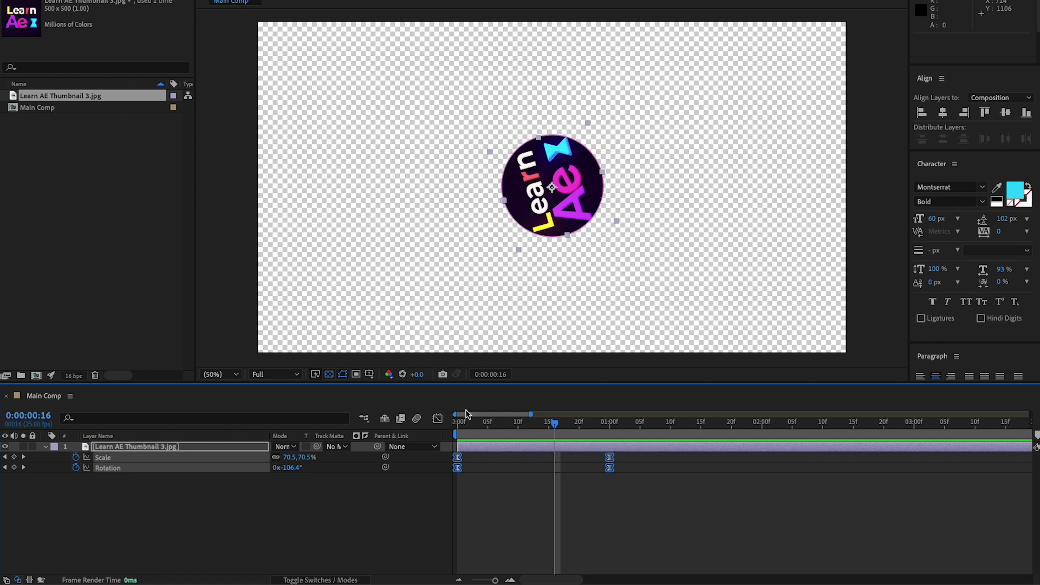
{"action": "left_click", "coordinate": [438, 418]}
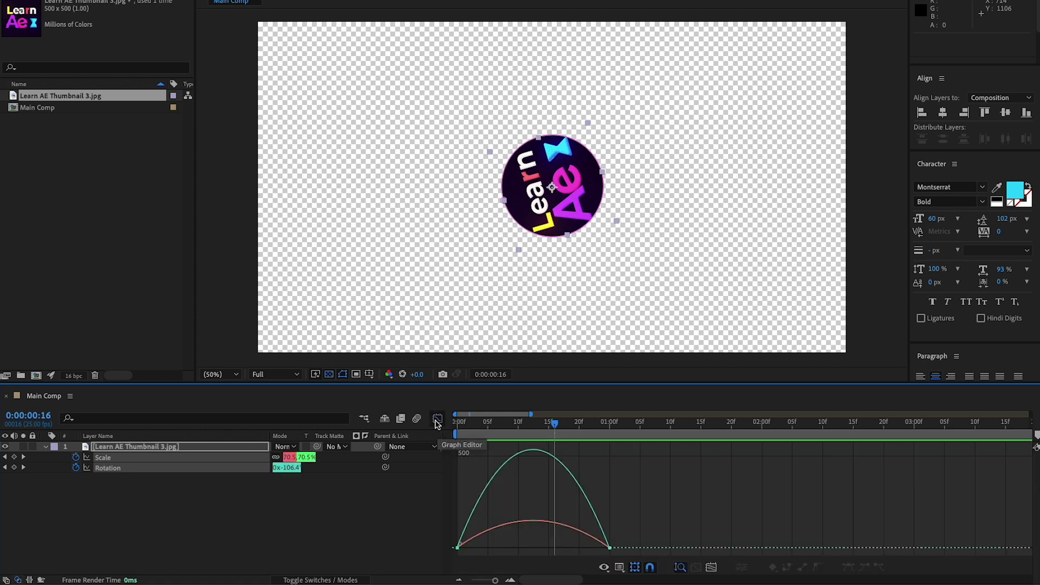
{"action": "left_click", "coordinate": [438, 418]}
{"action": "left_click", "coordinate": [517, 457]}
{"action": "left_click_drag", "start_coordinate": [483, 434], "coordinate": [459, 432]}
{"action": "key", "text": "space"}
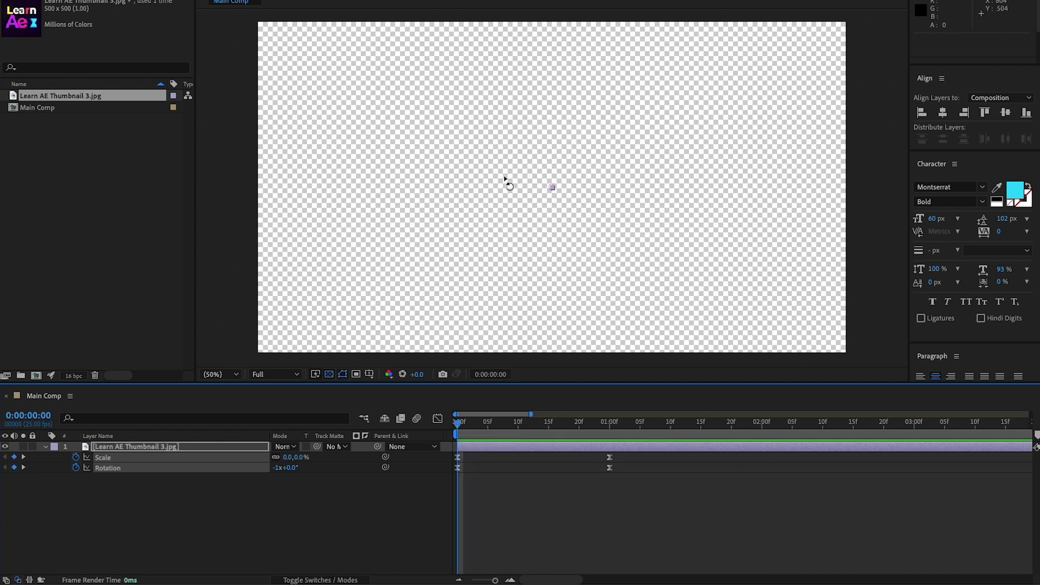
{"action": "key", "text": "space"}
{"action": "left_click", "coordinate": [46, 446]}
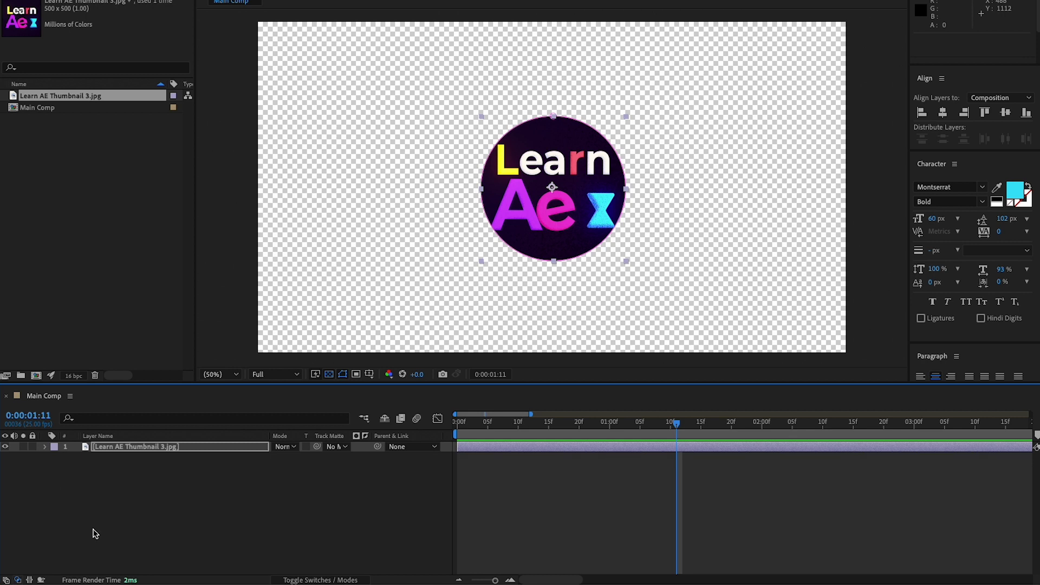
{"action": "left_click", "coordinate": [119, 516]}
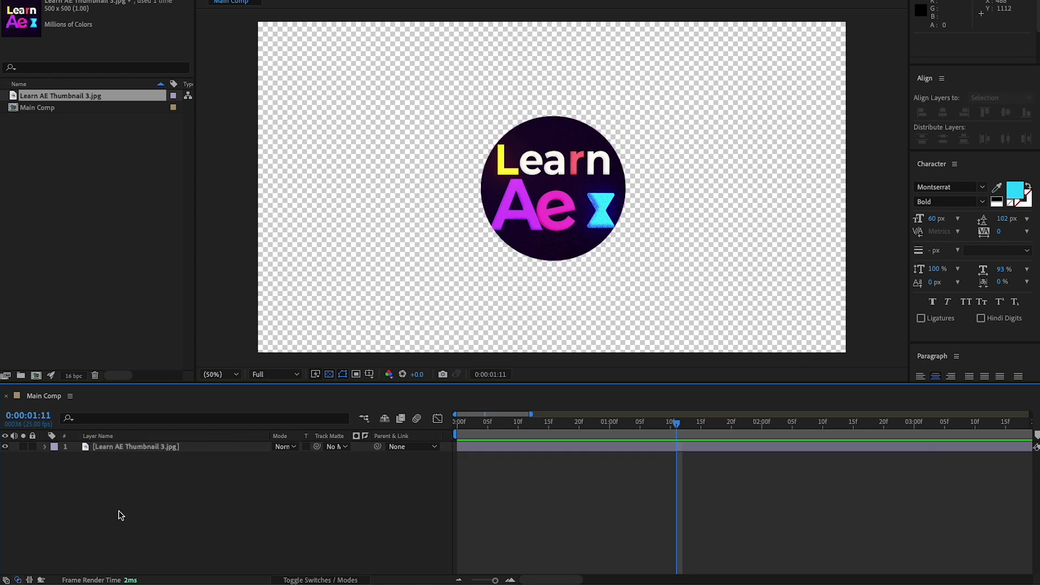
Step: Duplicate the animated thumbnail layer three times to make a stack of four identical layers
{"action": "left_click", "coordinate": [182, 452]}
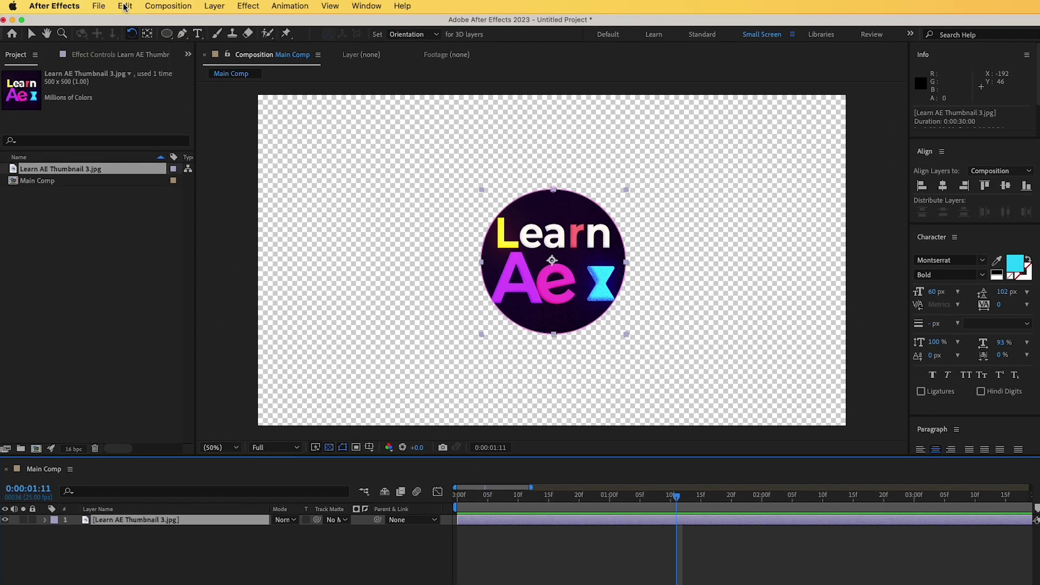
{"action": "left_click", "coordinate": [126, 5]}
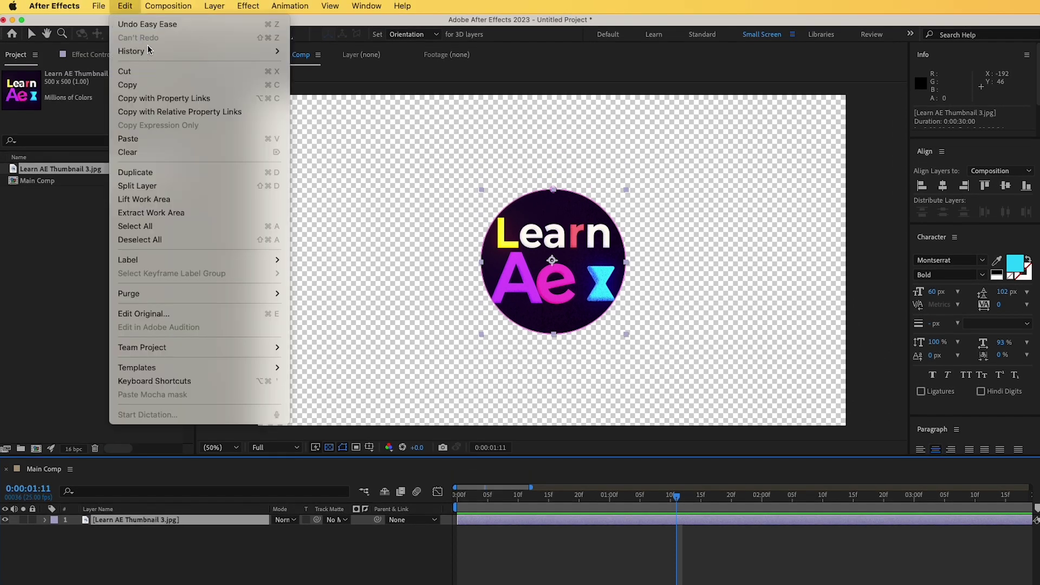
{"action": "left_click", "coordinate": [160, 176]}
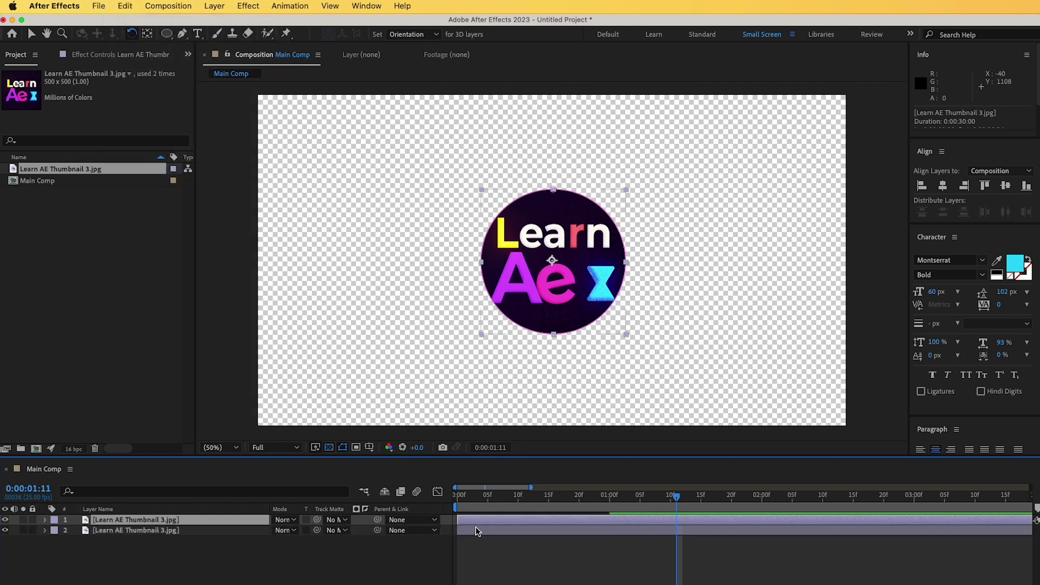
{"action": "left_click_drag", "start_coordinate": [460, 499], "coordinate": [649, 517]}
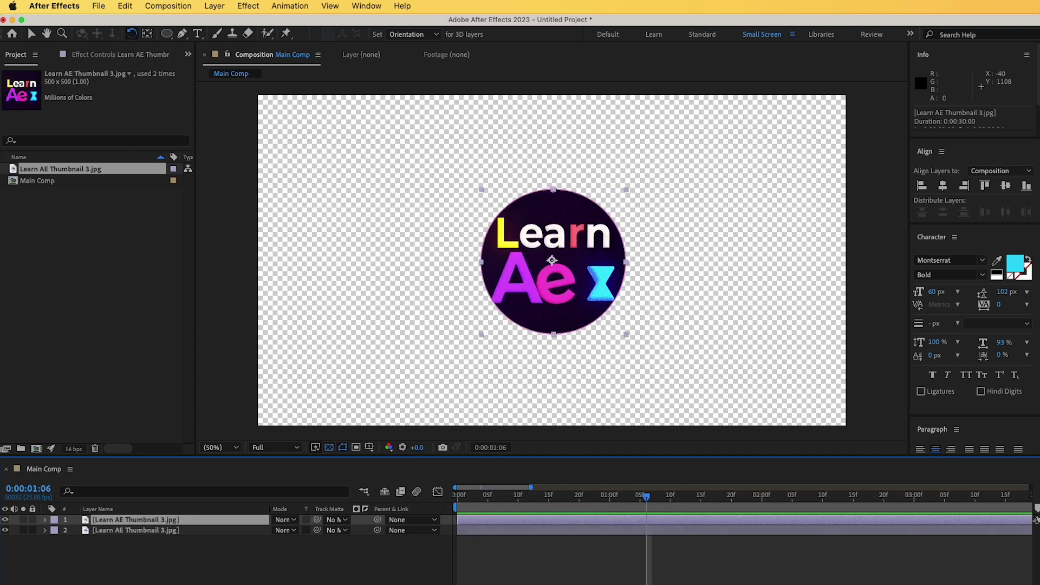
{"action": "key", "text": "ctrl+d"}
{"action": "key", "text": "ctrl+d"}
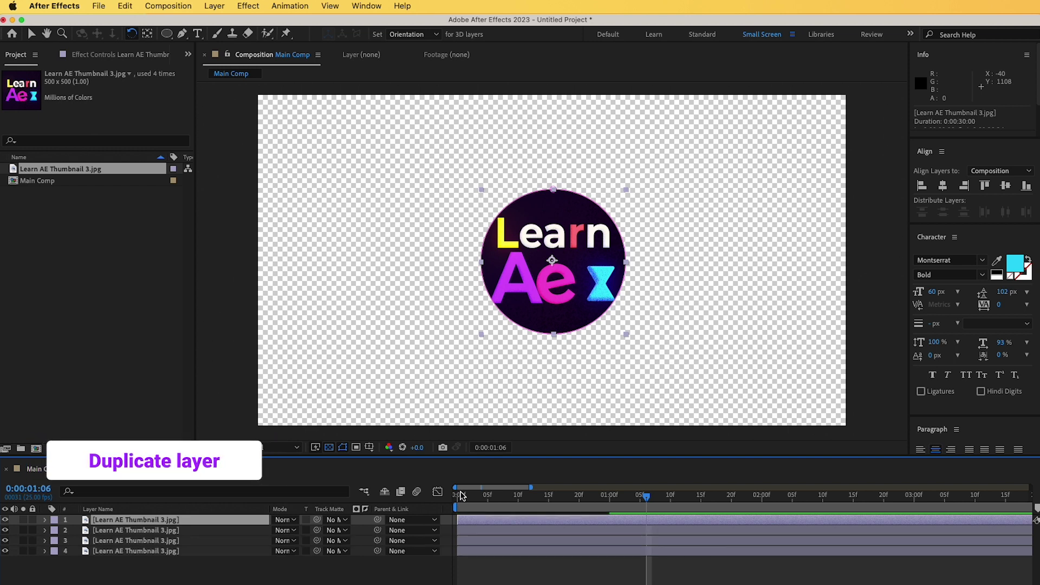
Step: Stagger the duplicates by shifting layer 3 by 2 frames, layer 2 by 4 frames and layer 1 by 6 frames
{"action": "left_click", "coordinate": [466, 541]}
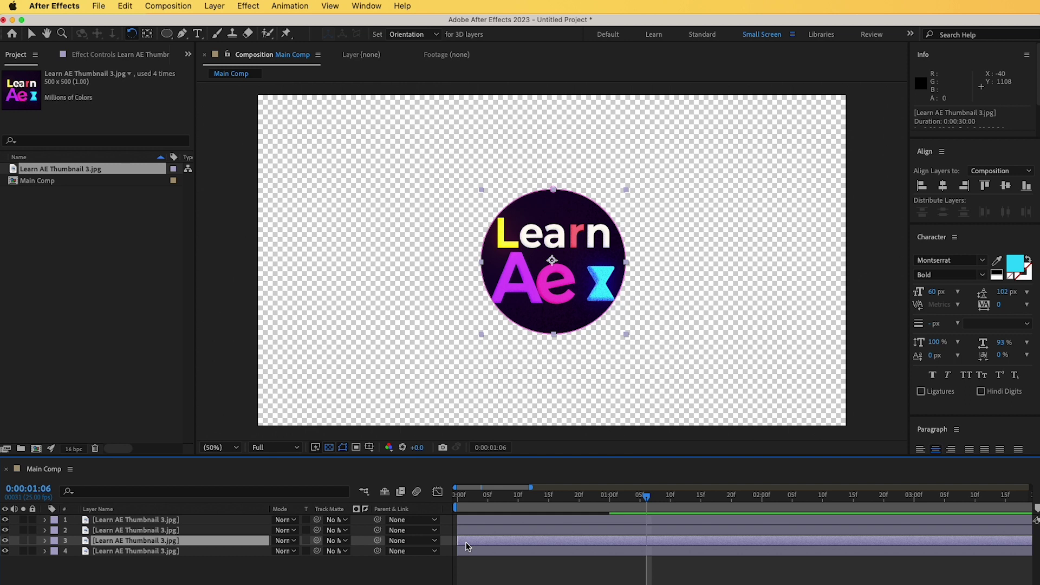
{"action": "left_click_drag", "start_coordinate": [468, 547], "coordinate": [471, 547]}
{"action": "left_click", "coordinate": [473, 538]}
{"action": "mouse_move", "coordinate": [472, 537]}
{"action": "left_mouse_down"}
{"action": "mouse_move", "coordinate": [493, 538]}
{"action": "mouse_move", "coordinate": [480, 541]}
{"action": "left_mouse_up"}
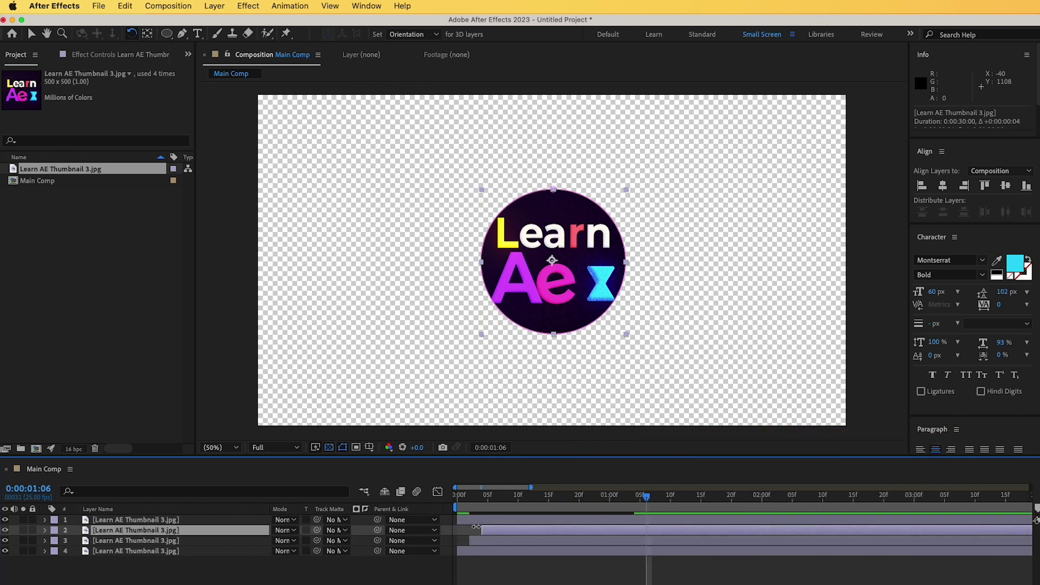
{"action": "left_click", "coordinate": [467, 521]}
{"action": "left_click_drag", "start_coordinate": [466, 523], "coordinate": [500, 525]}
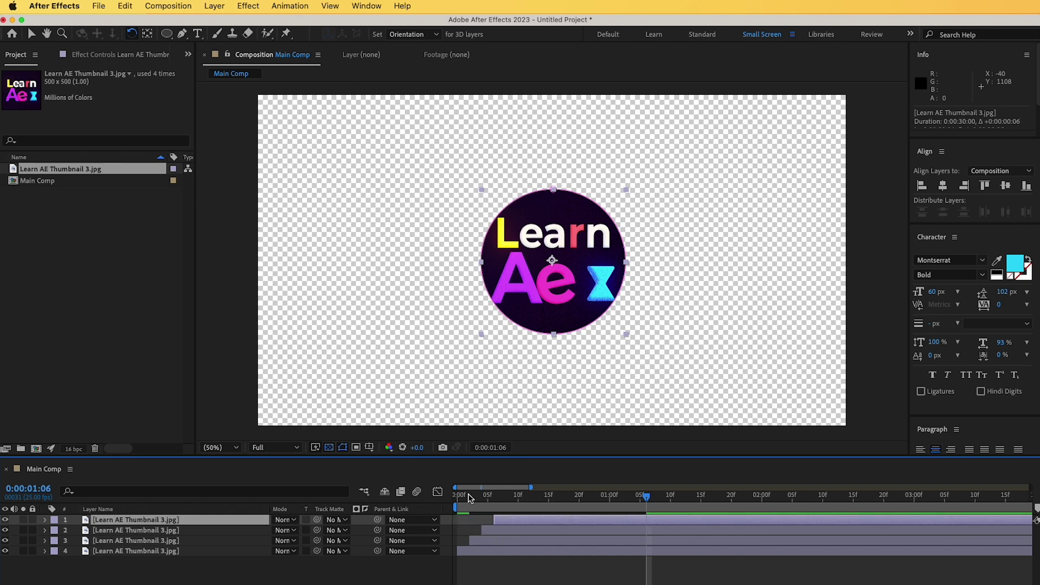
Step: Preview the staggered logo animation, stop it at 0:00:00:24 and deselect all layers
{"action": "key", "text": "space"}
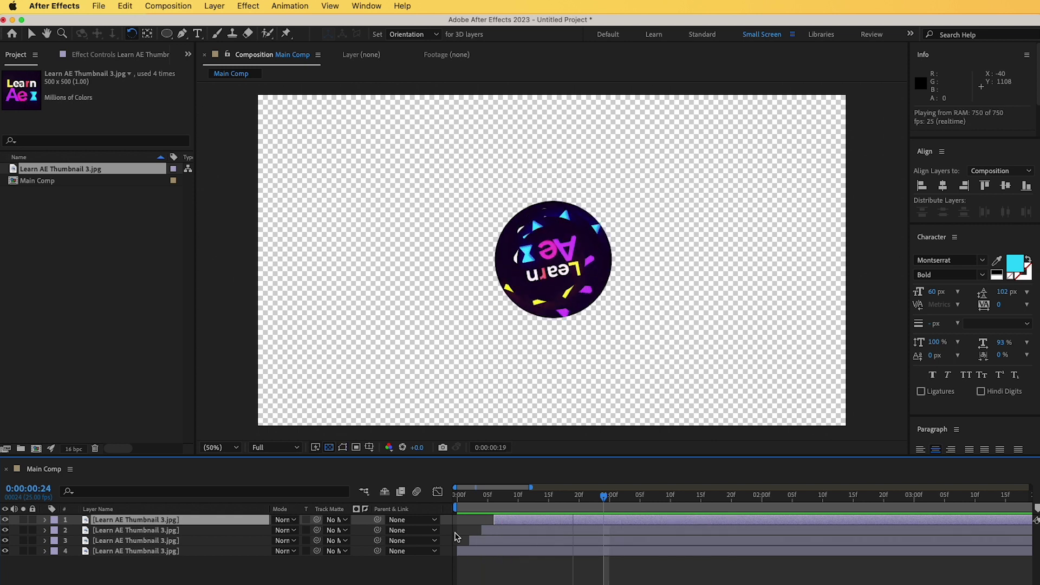
{"action": "key", "text": "space"}
{"action": "key", "text": "super+shift+a"}
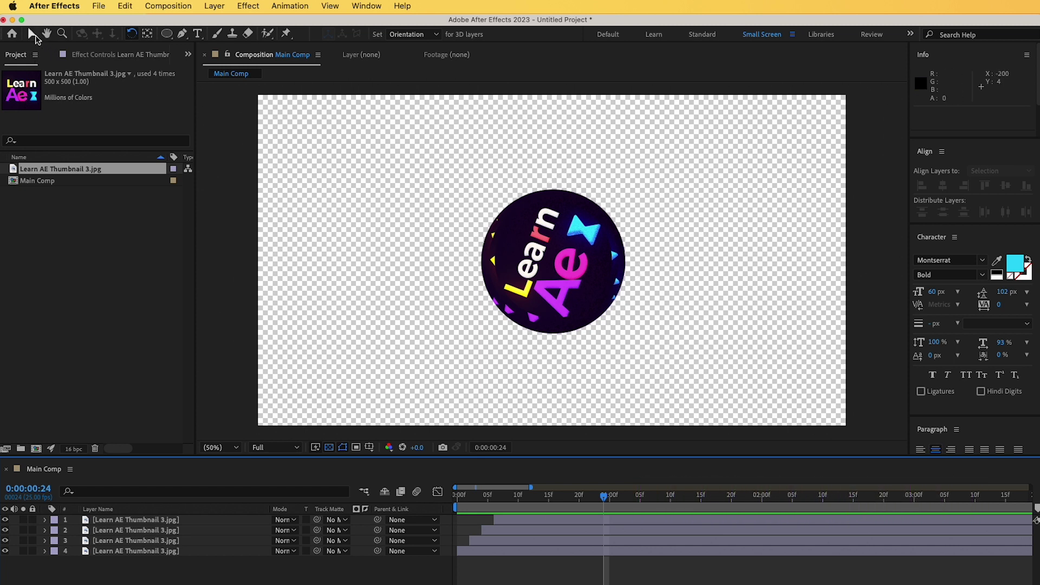
Step: Show Effects & Presets, search it for "fill" and apply the Fill effect to layer 4
{"action": "key", "text": "v"}
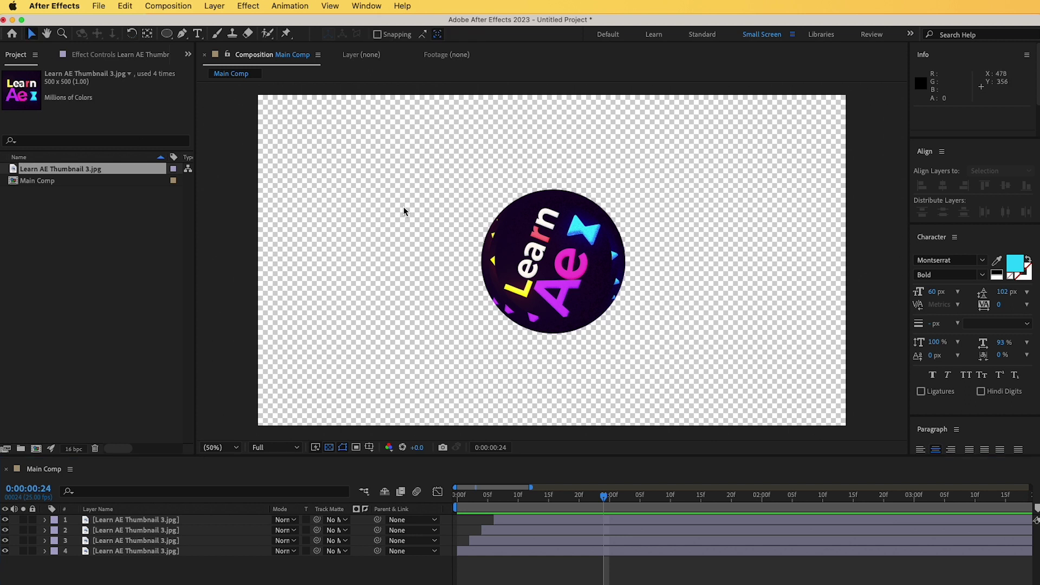
{"action": "left_click", "coordinate": [474, 552]}
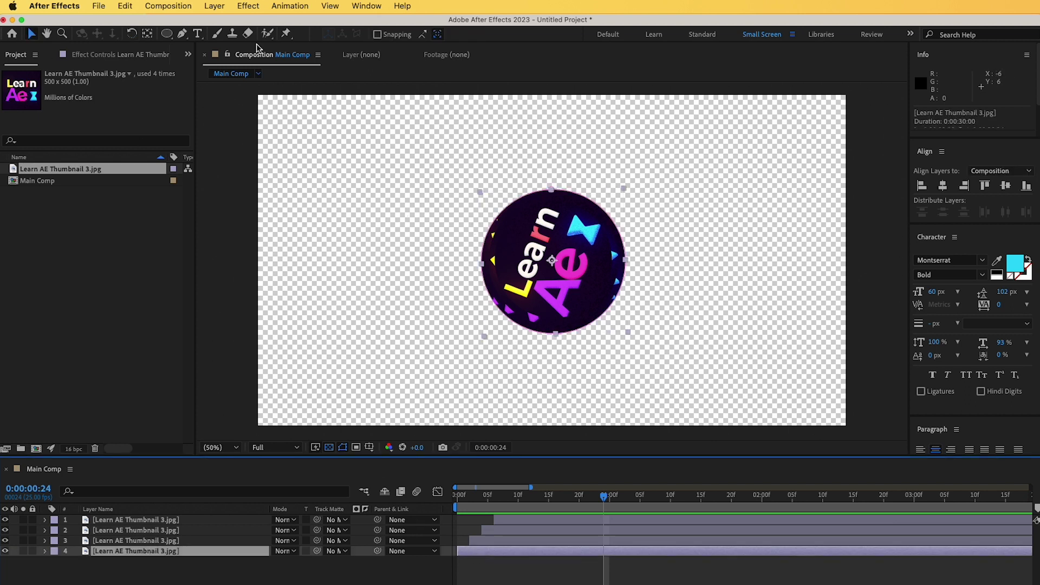
{"action": "left_click", "coordinate": [248, 6]}
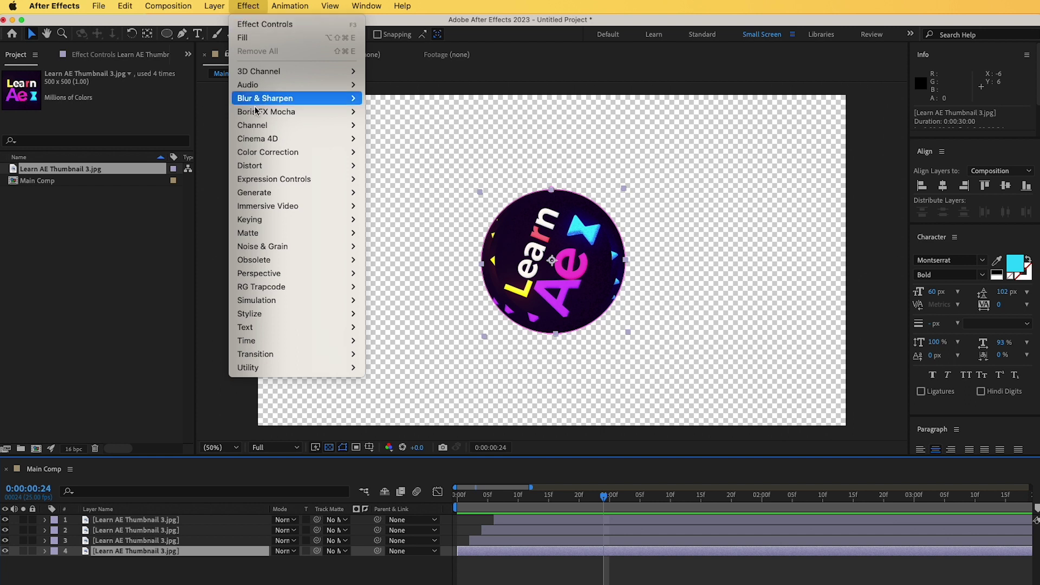
{"action": "mouse_move", "coordinate": [358, 5]}
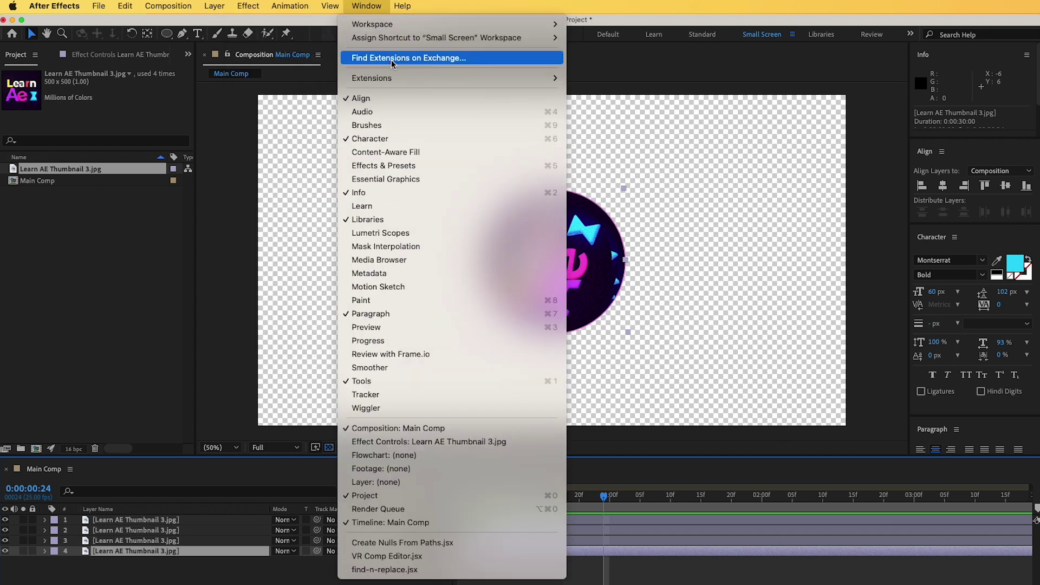
{"action": "left_click", "coordinate": [391, 166]}
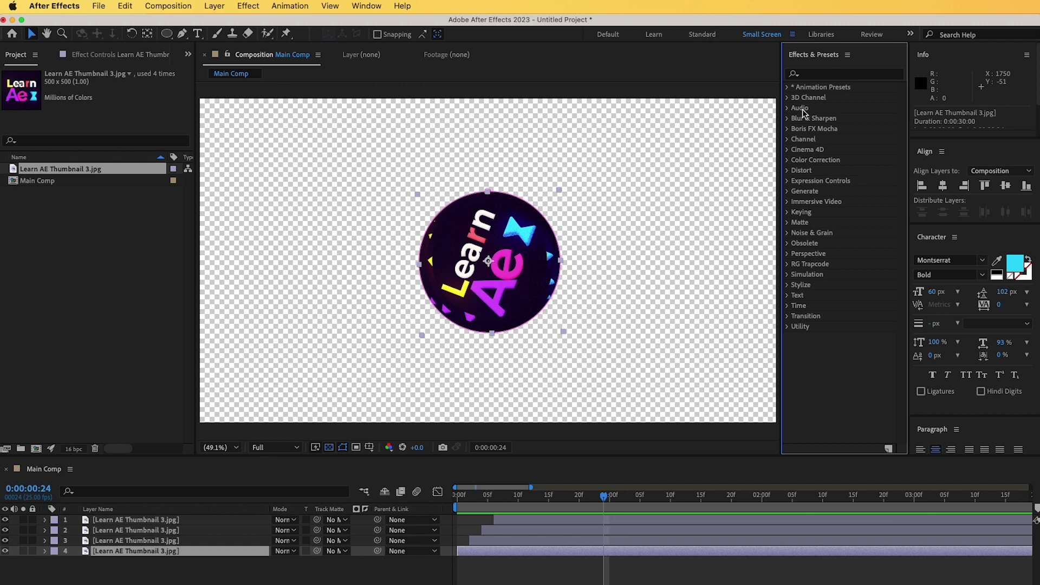
{"action": "left_click", "coordinate": [824, 74]}
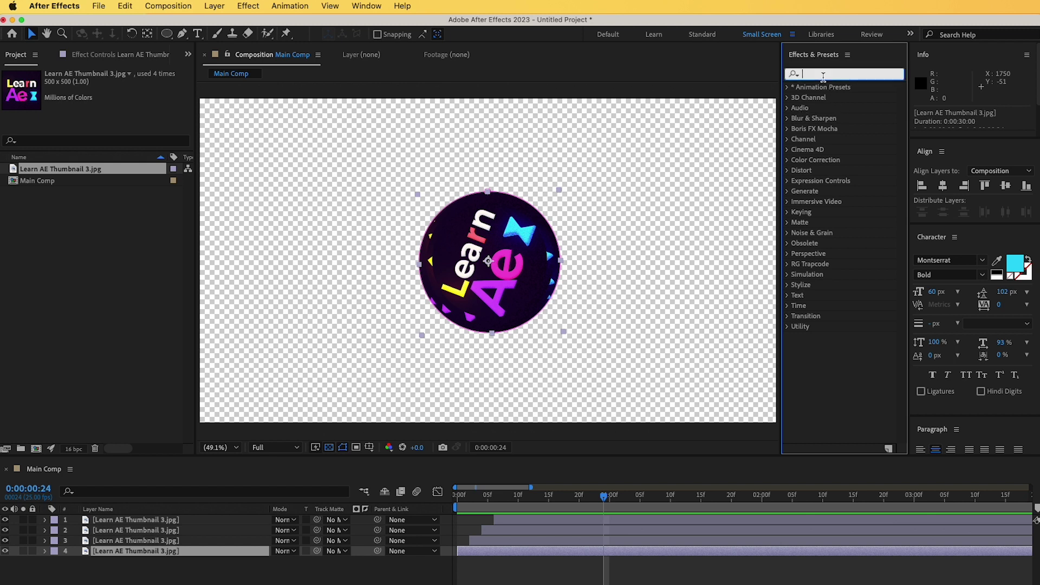
{"action": "type", "text": "fill"}
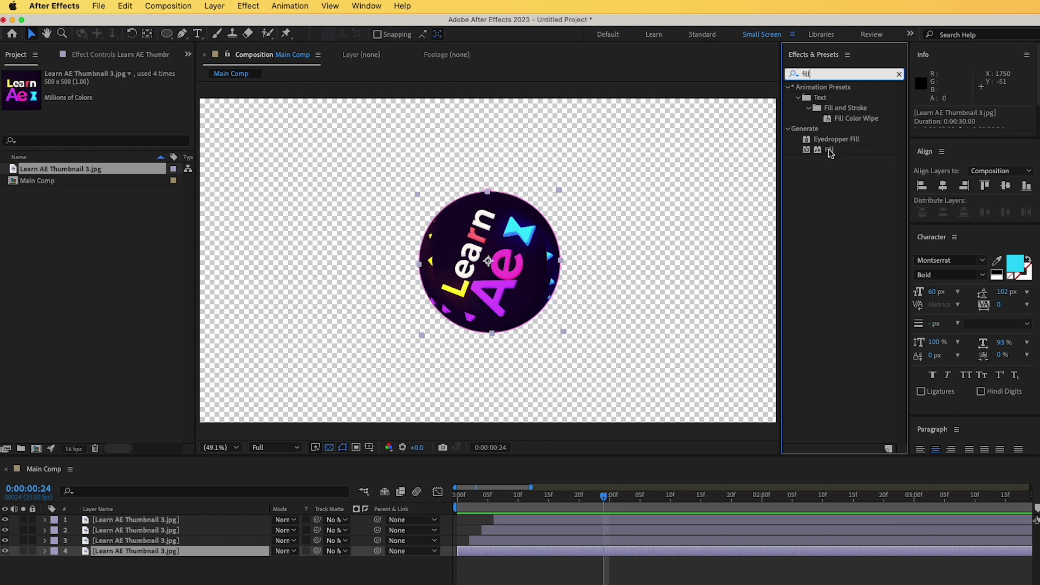
{"action": "left_click_drag", "start_coordinate": [830, 151], "coordinate": [519, 550]}
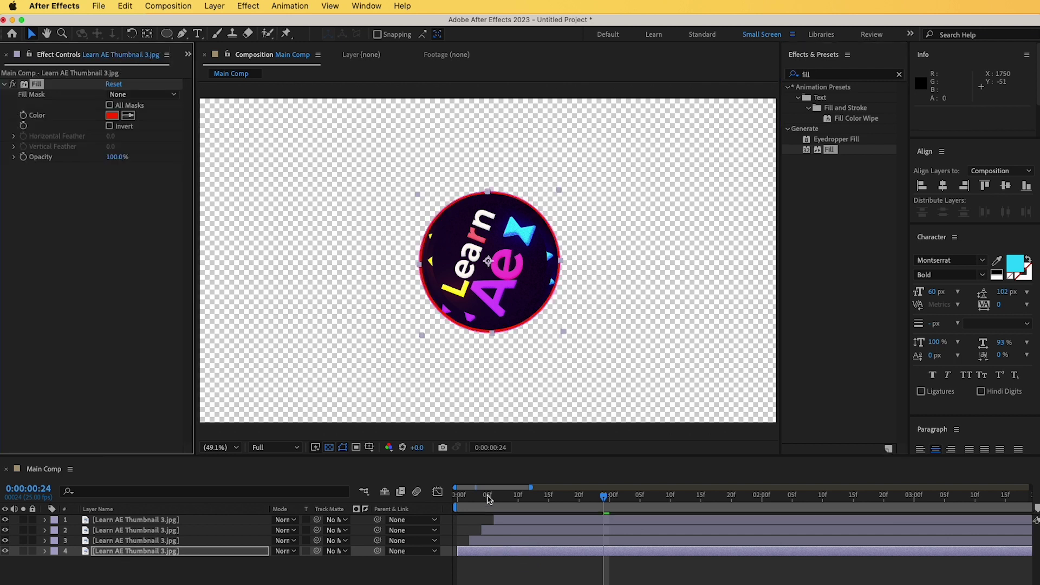
Step: Bring the filled layer 4 to the top of the stack at 0:00:00:19, and undo the reordering
{"action": "left_click_drag", "start_coordinate": [462, 510], "coordinate": [573, 522]}
{"action": "left_click", "coordinate": [169, 555]}
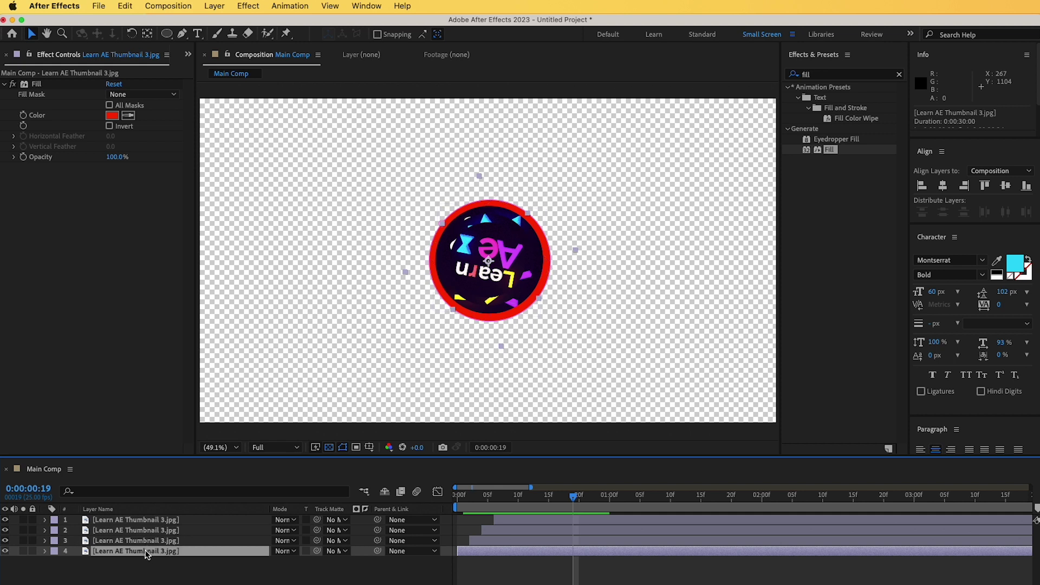
{"action": "key", "text": "super+bracketright"}
{"action": "key", "text": "super+bracketright"}
{"action": "key", "text": "super+bracketright"}
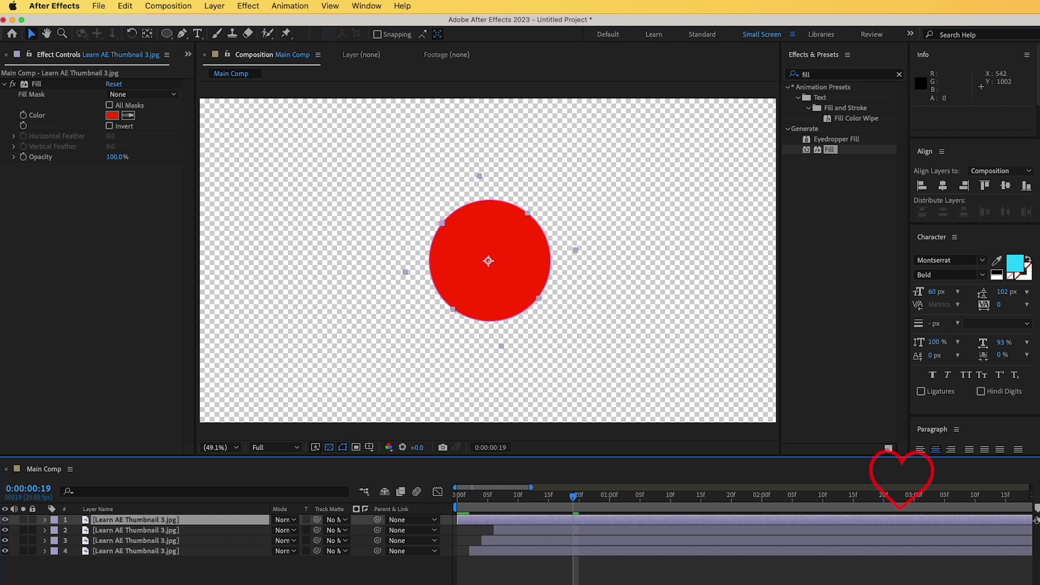
{"action": "key", "text": "super+z"}
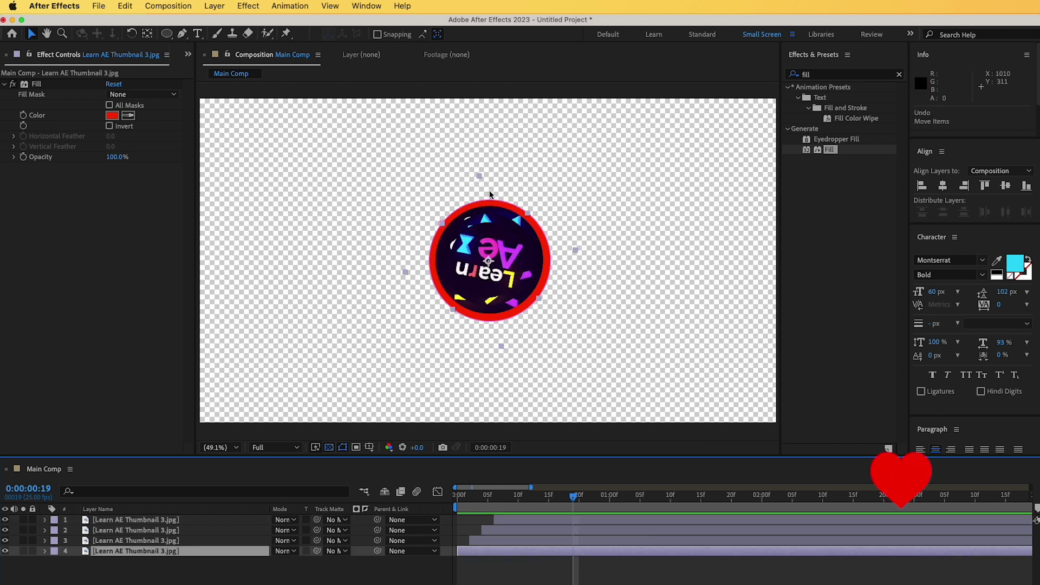
Step: At 0:00:00:16, set layer 4's Fill color to the magenta pink sampled from the logo's "Ae" letters
{"action": "left_click", "coordinate": [547, 505]}
{"action": "mouse_move", "coordinate": [547, 507]}
{"action": "left_mouse_down"}
{"action": "mouse_move", "coordinate": [590, 509]}
{"action": "mouse_move", "coordinate": [554, 508]}
{"action": "left_mouse_up"}
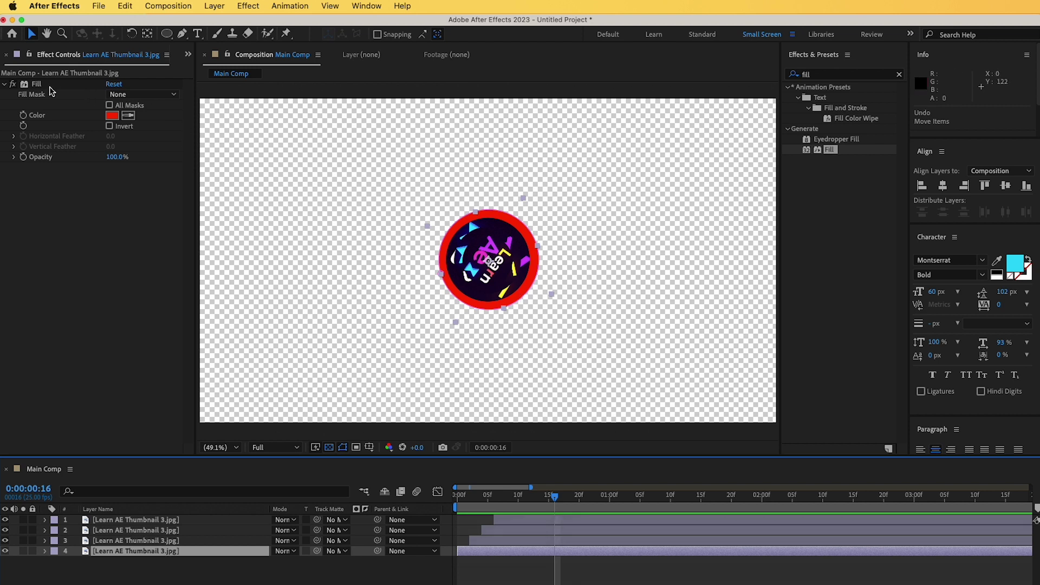
{"action": "left_click", "coordinate": [50, 87]}
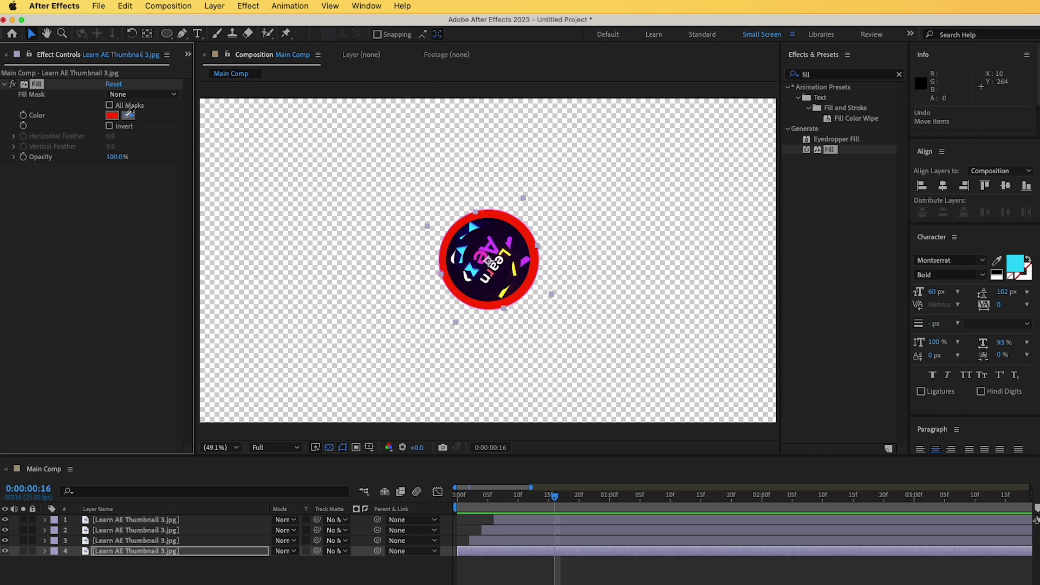
{"action": "left_click", "coordinate": [129, 113]}
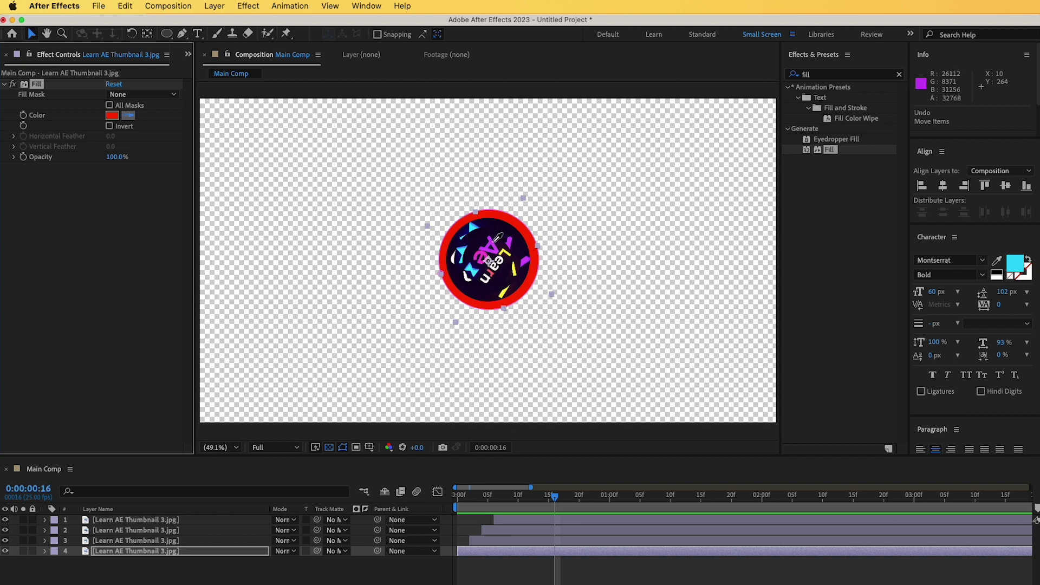
{"action": "left_click", "coordinate": [492, 241]}
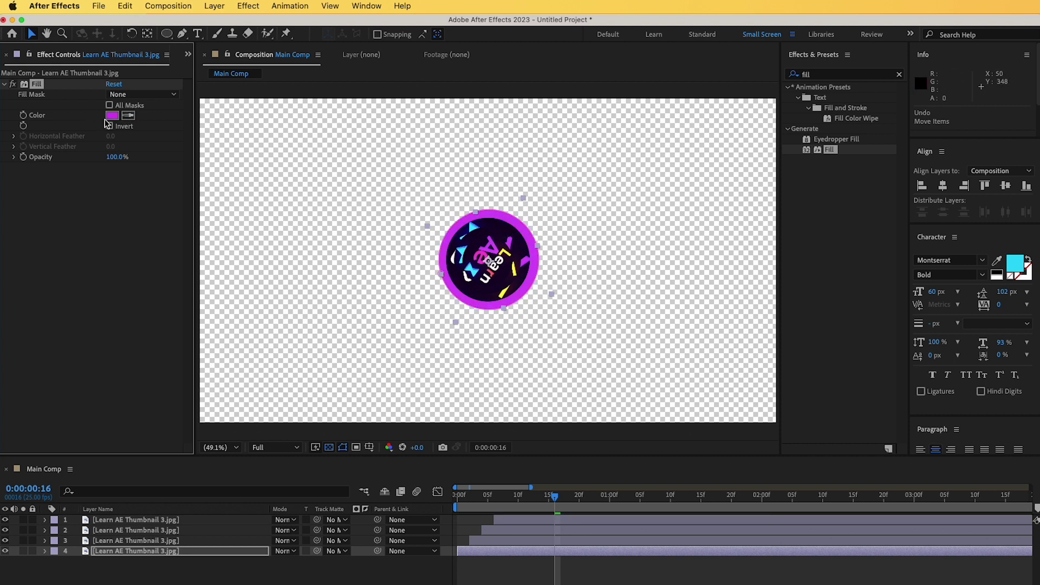
{"action": "left_click", "coordinate": [129, 115]}
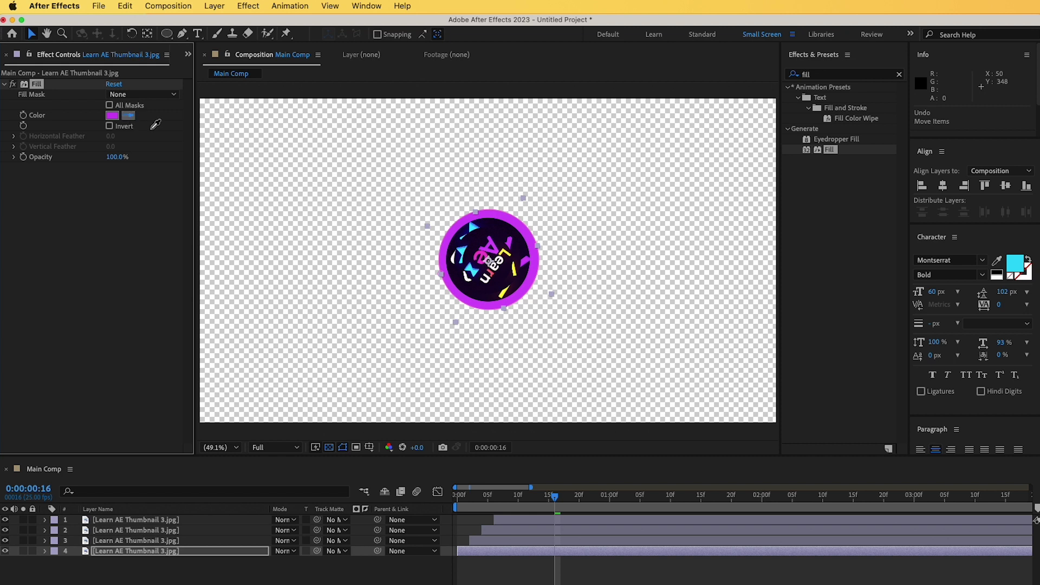
{"action": "left_click", "coordinate": [478, 257]}
Step: Paste the pink Fill effect from layer 4 onto layers 3 and 2
{"action": "left_click", "coordinate": [478, 544]}
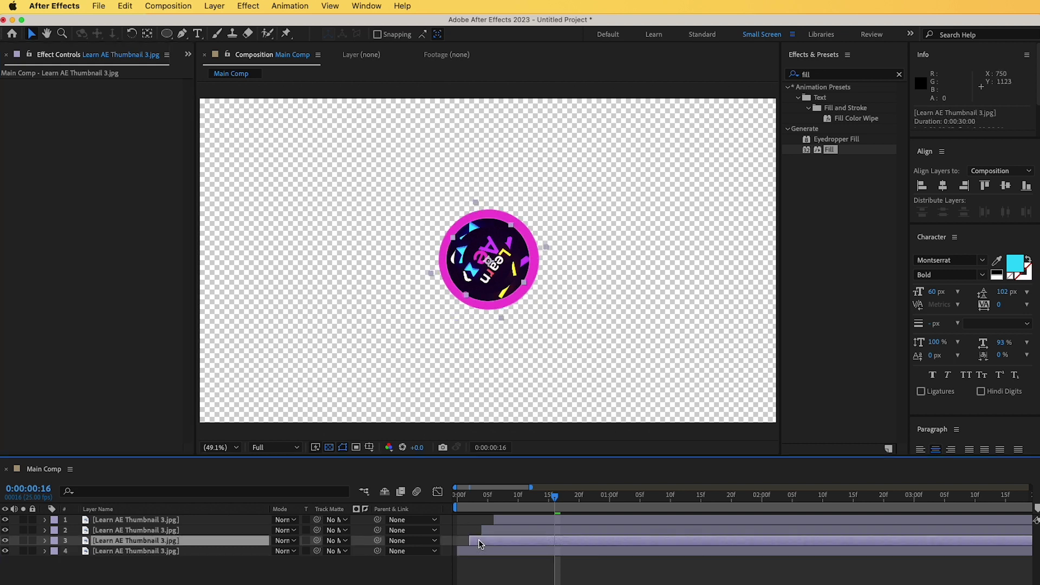
{"action": "key", "text": "ctrl+v"}
{"action": "left_click", "coordinate": [490, 534]}
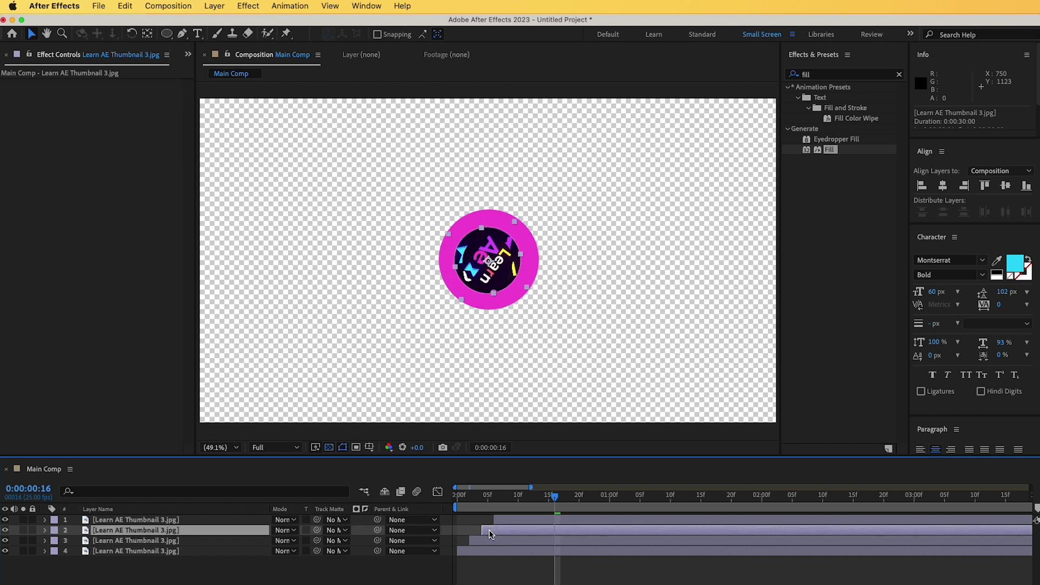
{"action": "key", "text": "ctrl+v"}
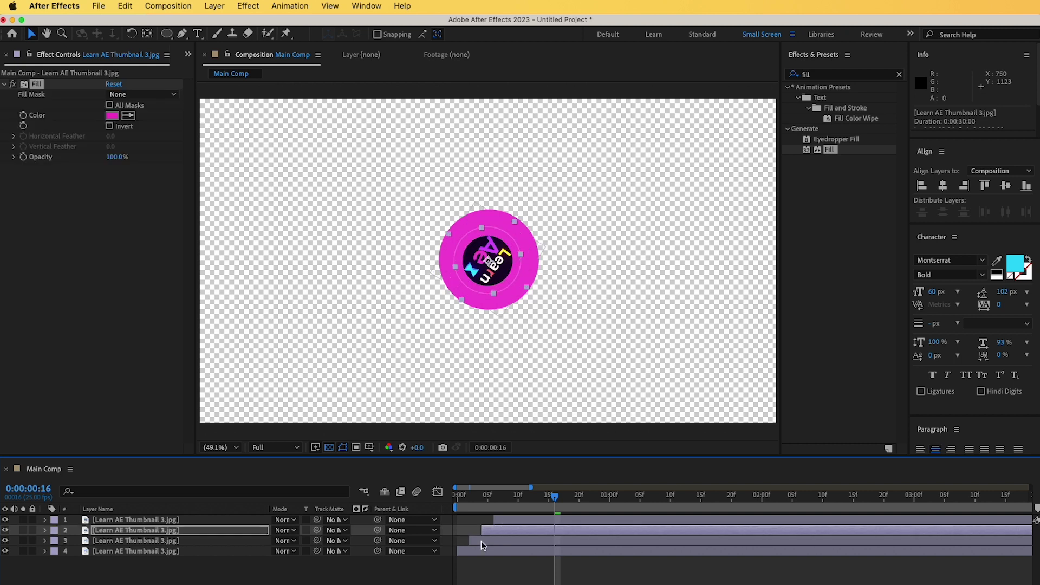
Step: Set layer 3's Fill color to the yellow sampled from the logo's letter L
{"action": "left_click", "coordinate": [482, 541]}
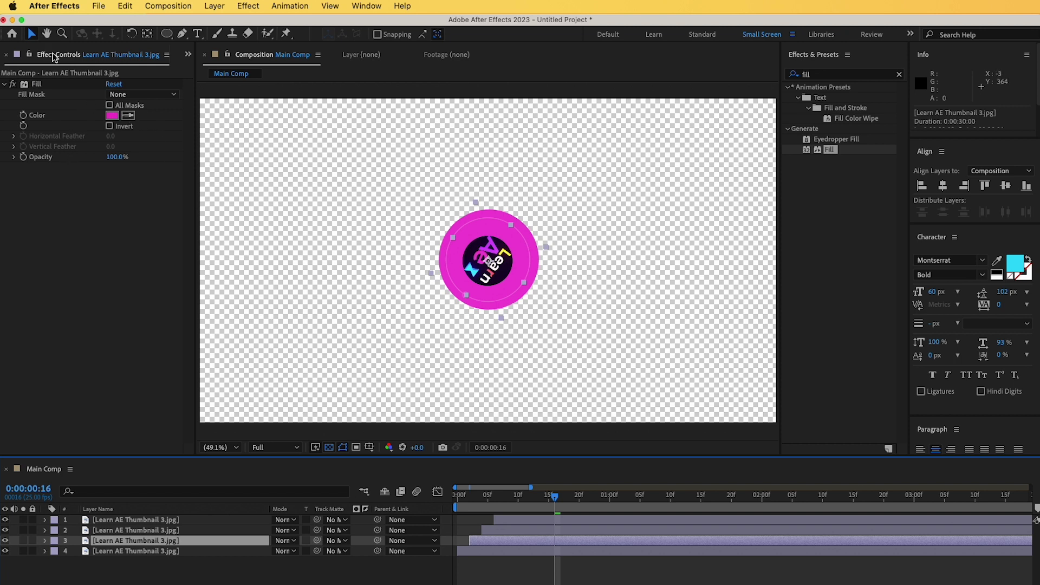
{"action": "left_click", "coordinate": [366, 6]}
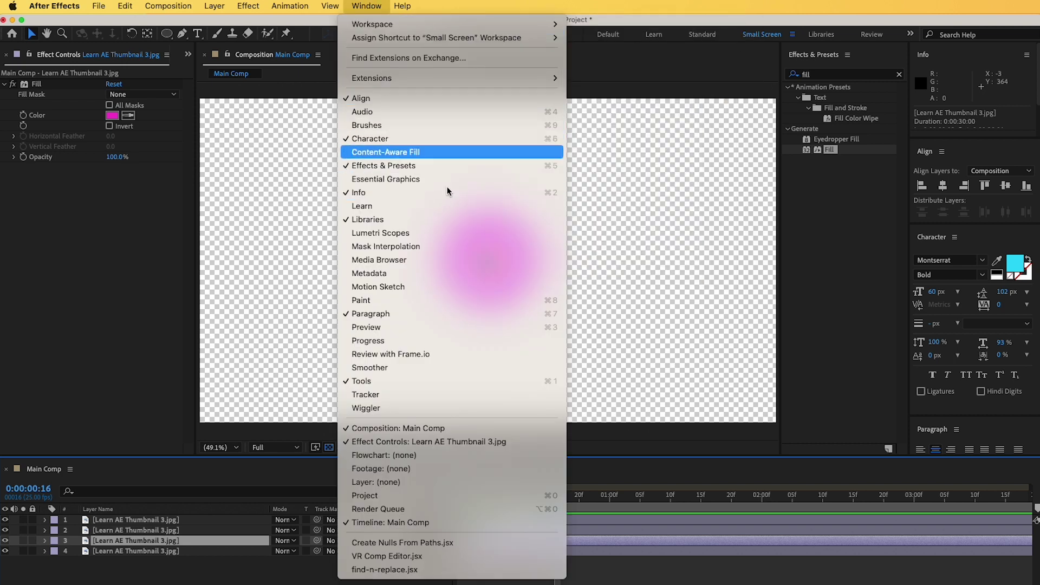
{"action": "left_click", "coordinate": [138, 259]}
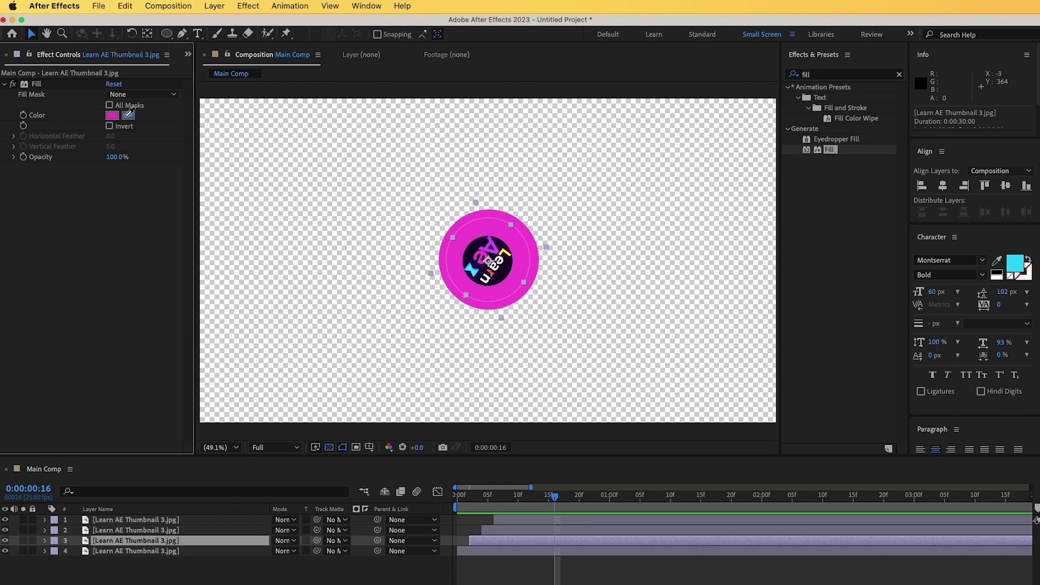
{"action": "left_click", "coordinate": [502, 248]}
Step: Set layer 2's Fill color to the cyan sampled from the logo's hourglass, deselect it and preview the animation up to 0:00:01:12
{"action": "left_click", "coordinate": [499, 532]}
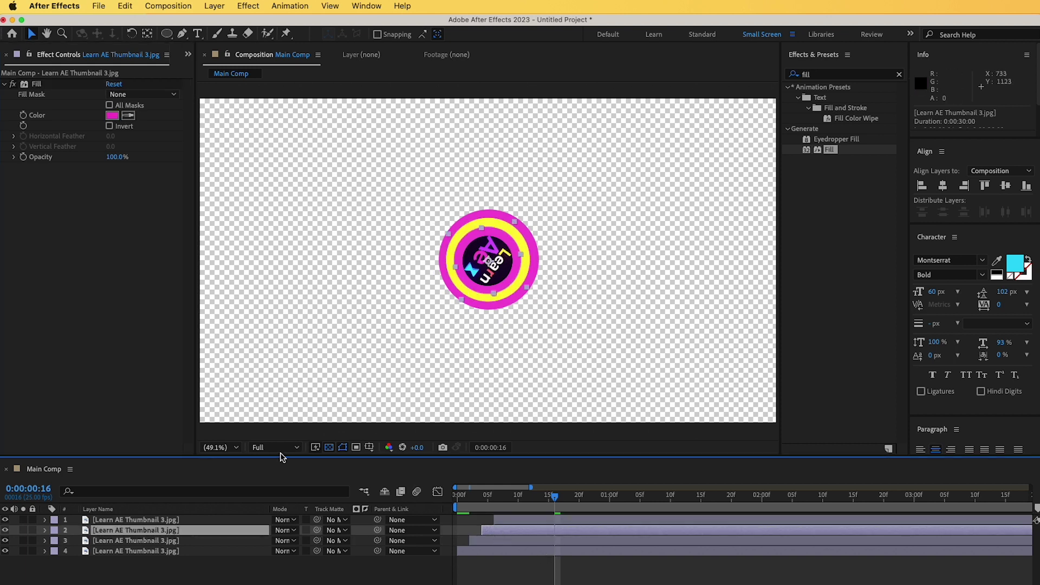
{"action": "left_click", "coordinate": [37, 84]}
{"action": "left_click", "coordinate": [128, 116]}
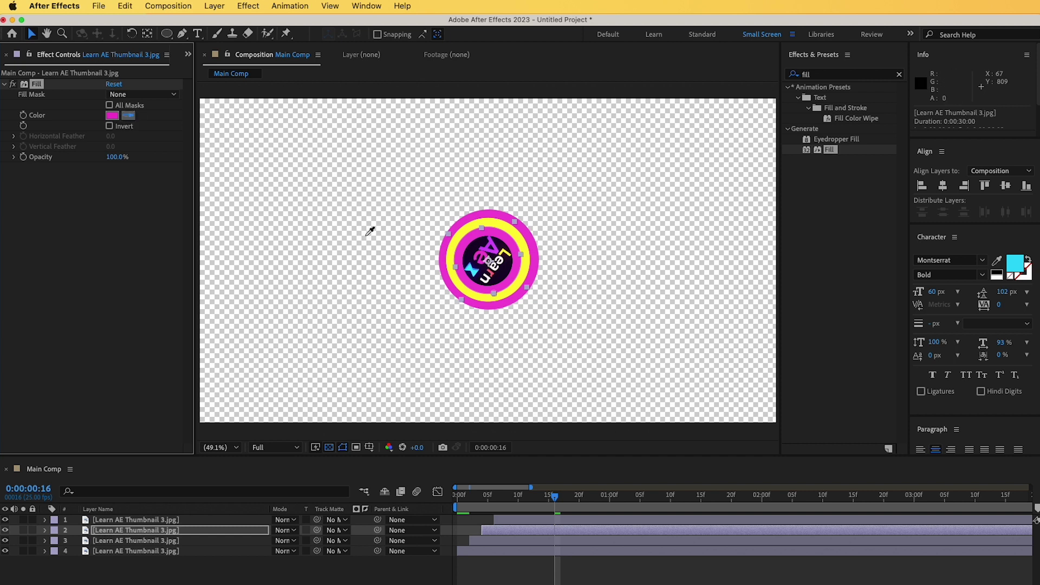
{"action": "left_click", "coordinate": [471, 266]}
{"action": "left_click", "coordinate": [263, 565]}
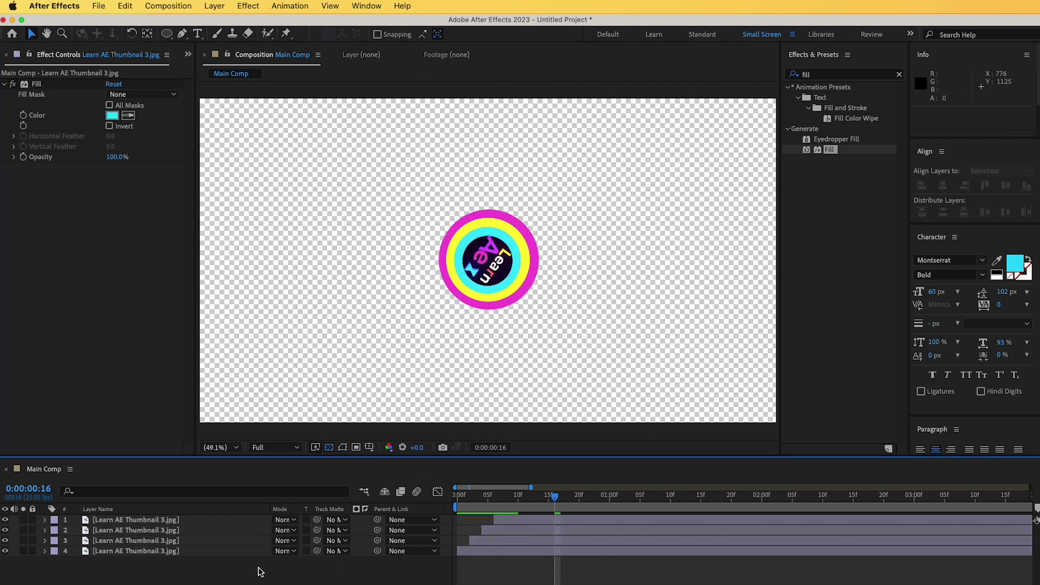
{"action": "key", "text": "space"}
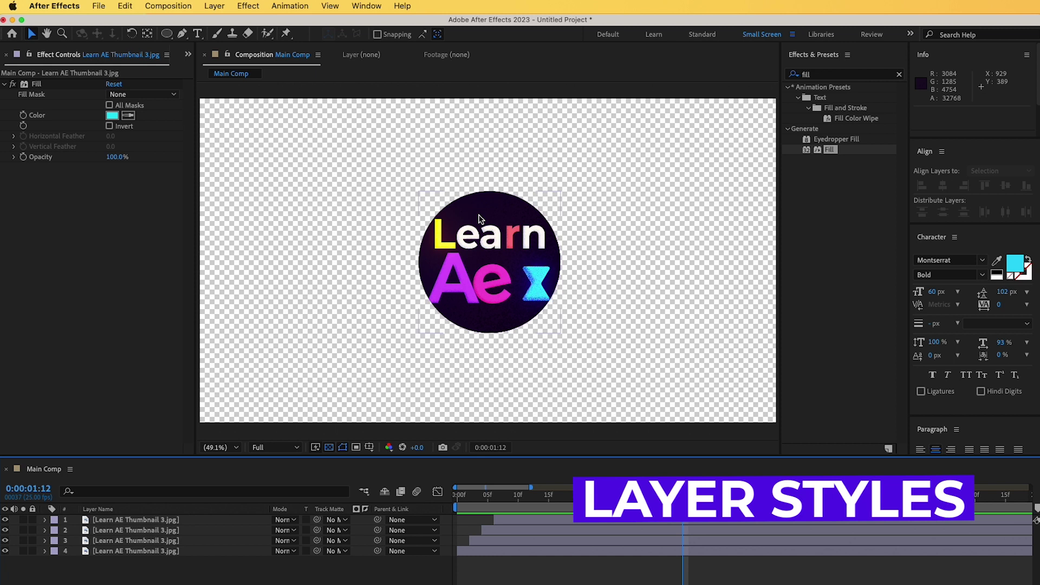
Step: Add a Stroke layer style to layer 1 and expand the stroke's settings
{"action": "left_click", "coordinate": [132, 521]}
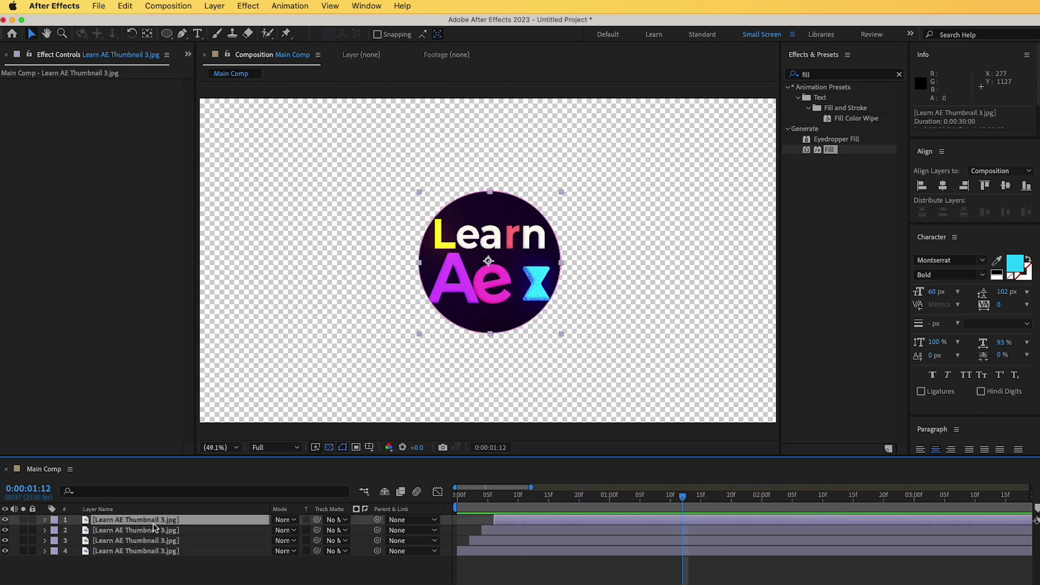
{"action": "right_click", "coordinate": [152, 520]}
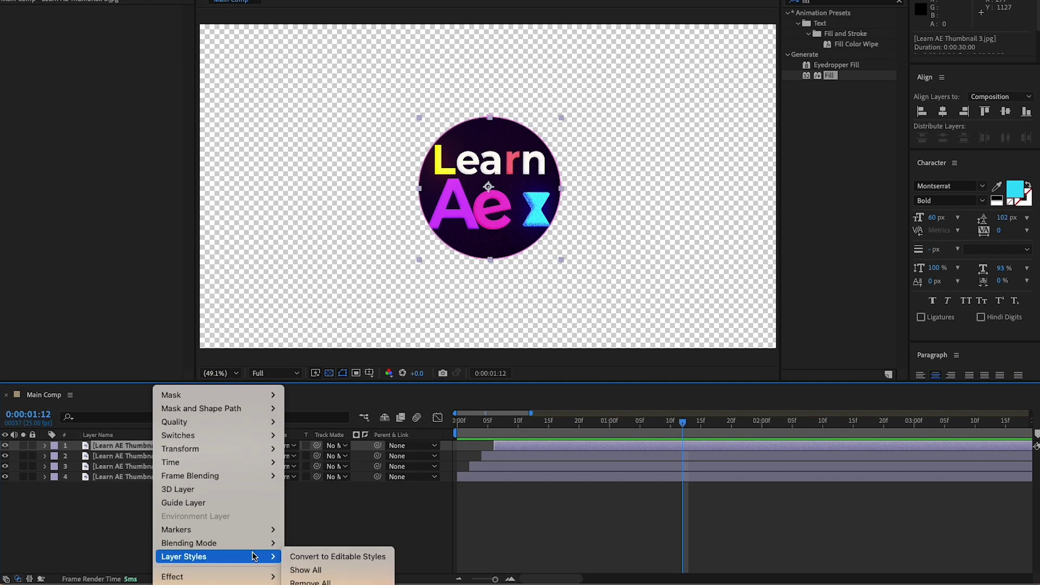
{"action": "left_click", "coordinate": [298, 558]}
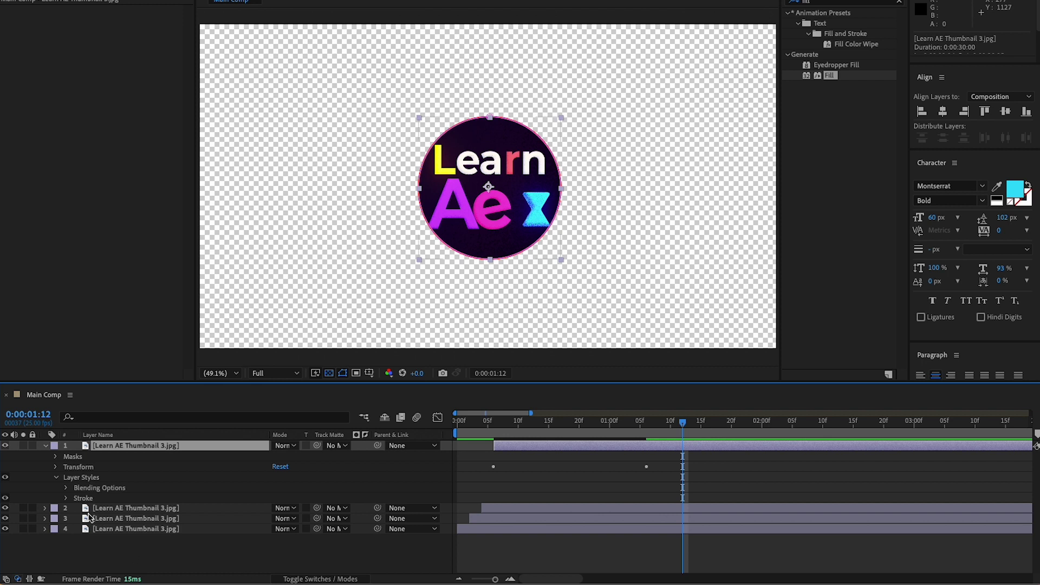
{"action": "left_click", "coordinate": [66, 498]}
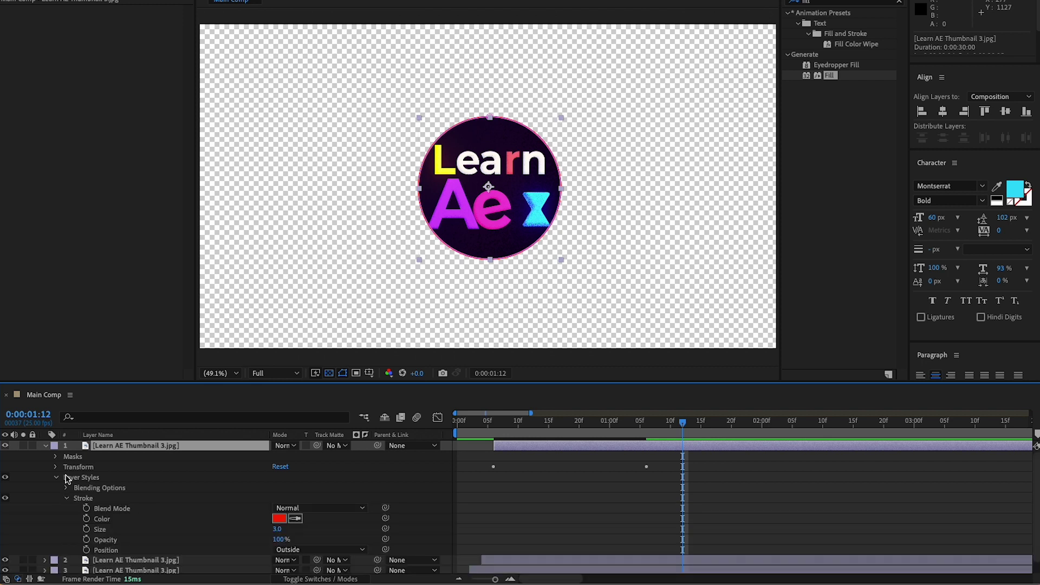
{"action": "left_click", "coordinate": [45, 445]}
{"action": "left_click", "coordinate": [45, 446]}
{"action": "left_click", "coordinate": [84, 498]}
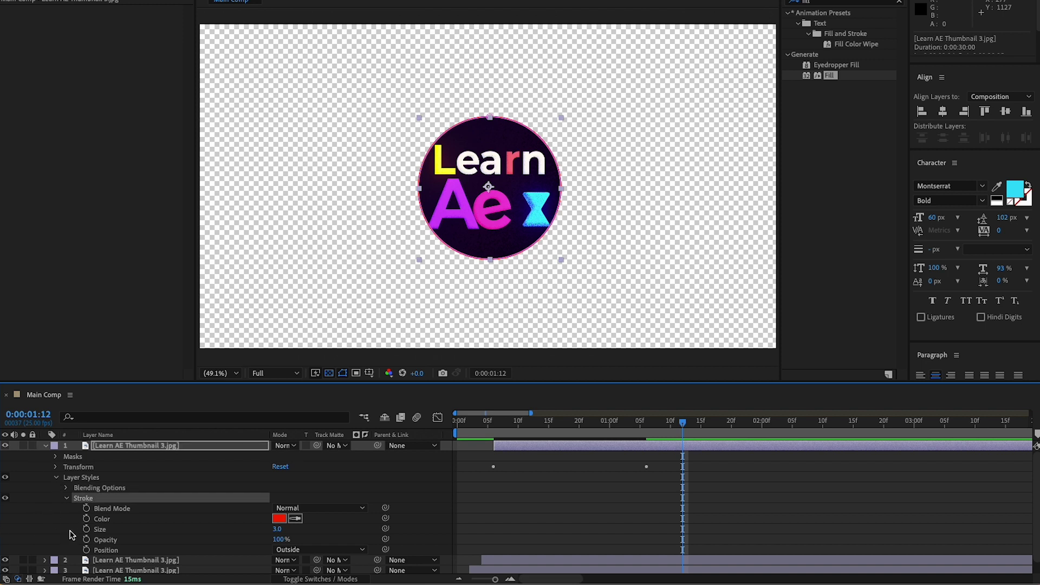
{"action": "left_click", "coordinate": [80, 479]}
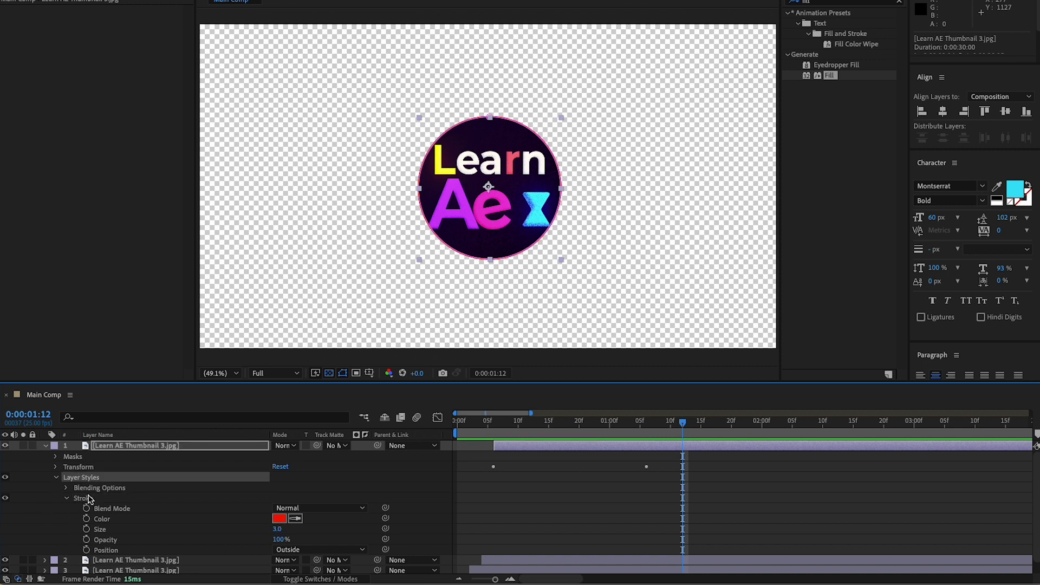
Step: Set layer 1's stroke color to a blue sampled from the logo's hourglass
{"action": "left_click", "coordinate": [90, 498]}
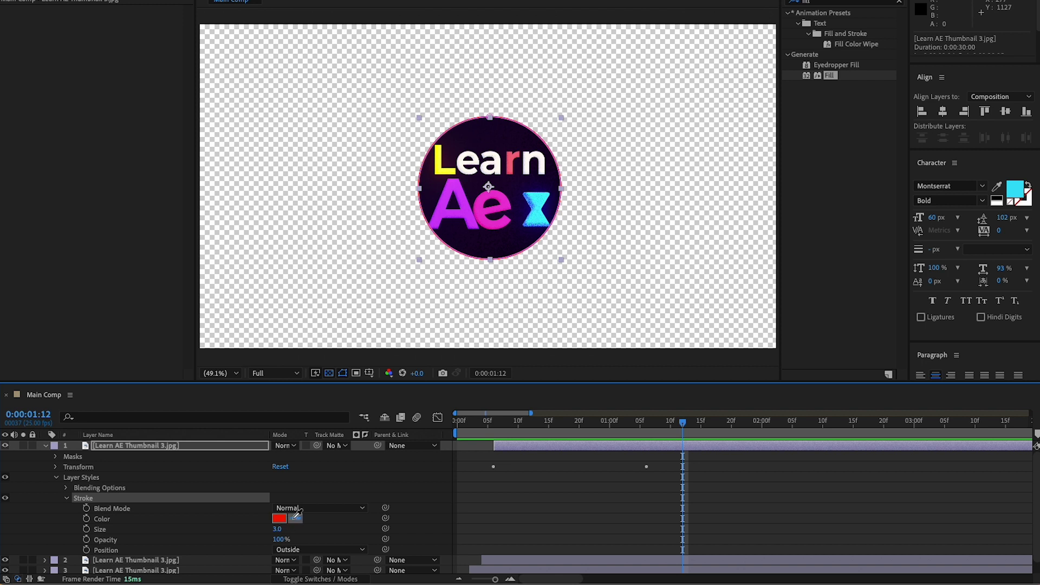
{"action": "left_click", "coordinate": [297, 514]}
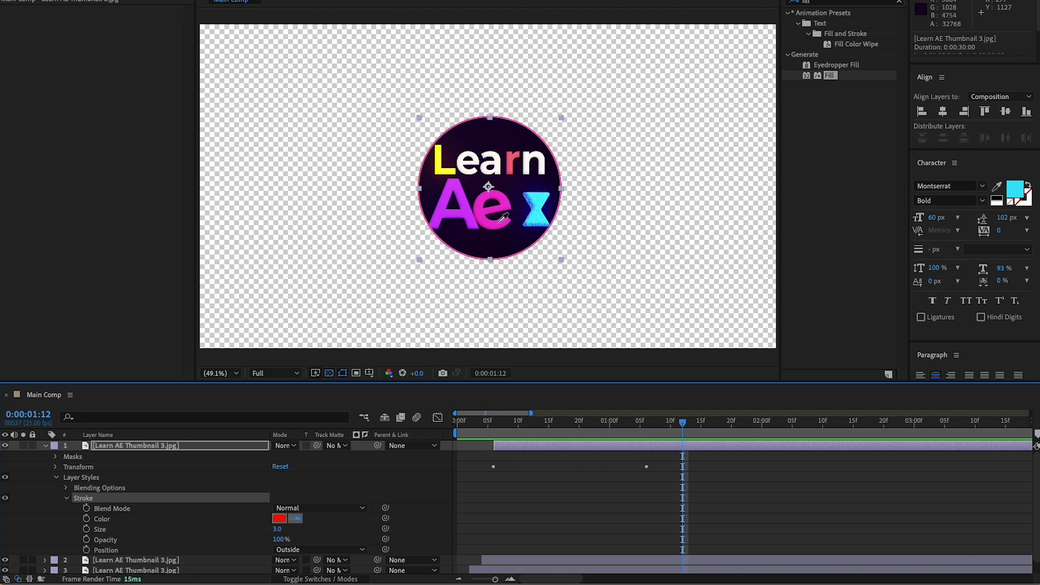
{"action": "left_click", "coordinate": [532, 198]}
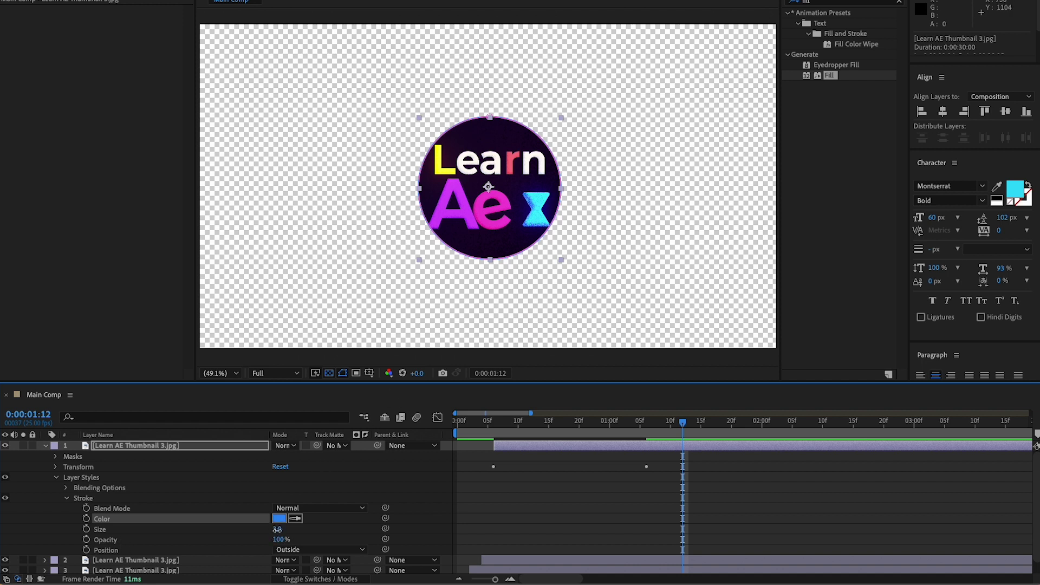
Step: Set the size of layer 1's blue stroke to 36.4, preview the animation and collapse the layer
{"action": "left_click_drag", "start_coordinate": [277, 529], "coordinate": [320, 525]}
{"action": "left_click", "coordinate": [320, 526]}
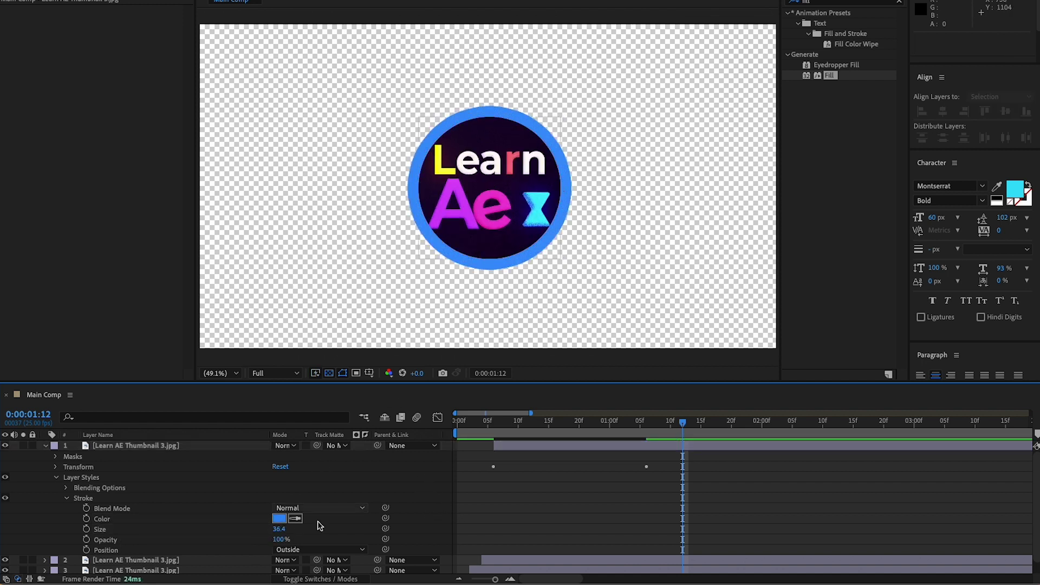
{"action": "key", "text": "space"}
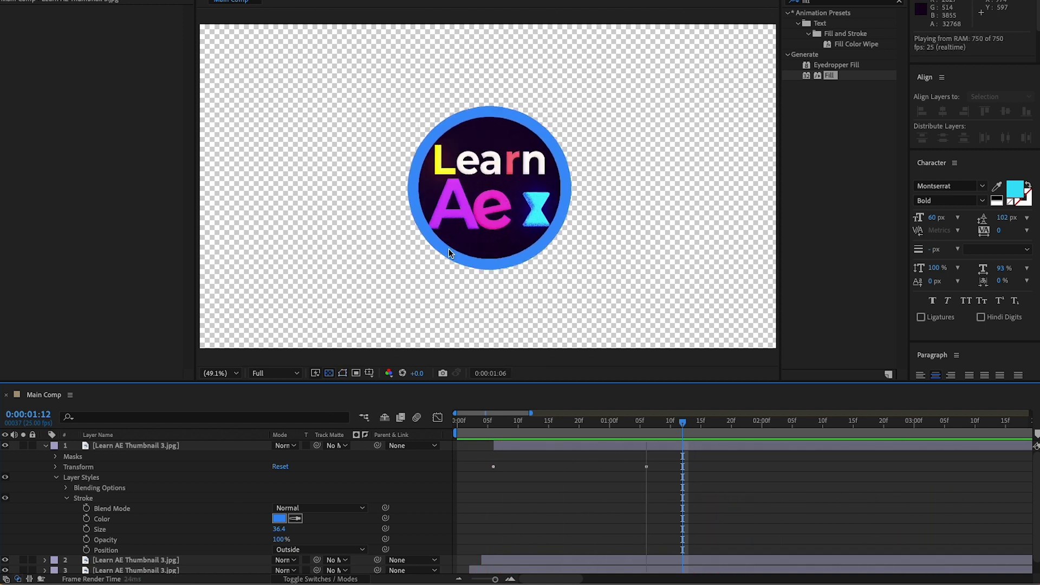
{"action": "key", "text": "space"}
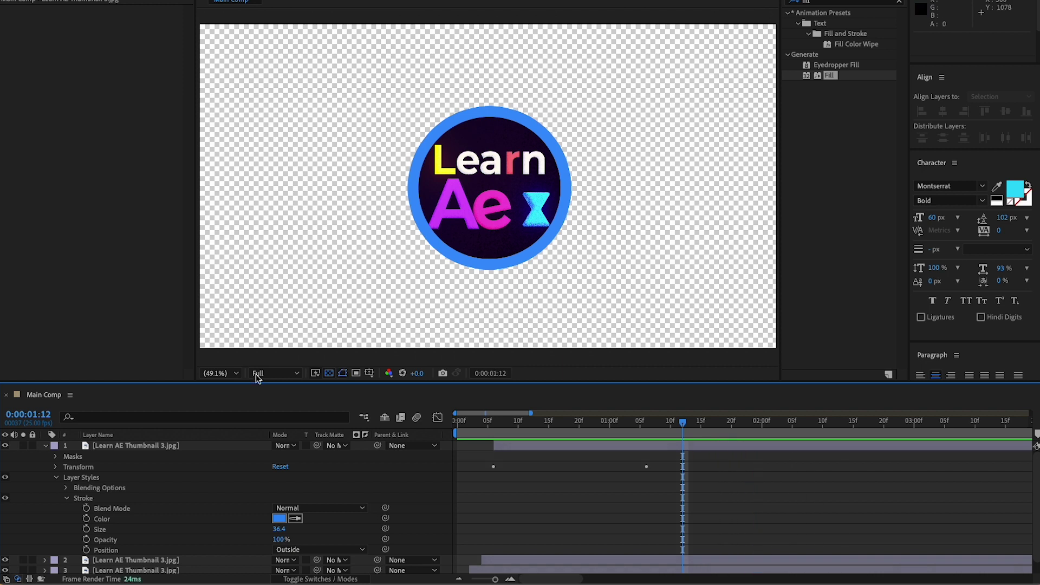
{"action": "left_click", "coordinate": [46, 446]}
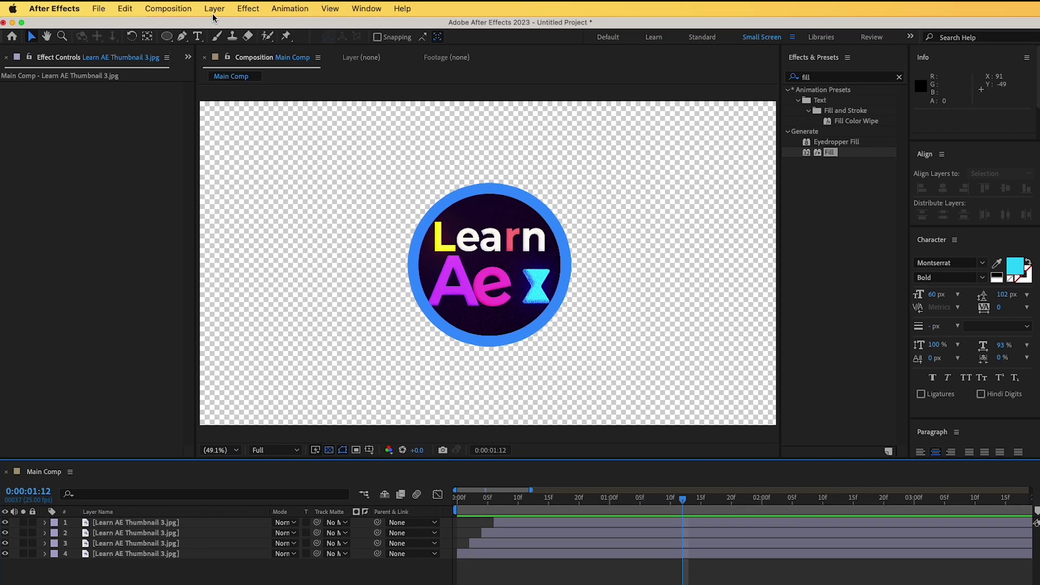
Step: Create a comp-sized purple solid named Background and place it beneath the four logo layers
{"action": "left_click", "coordinate": [214, 8]}
{"action": "mouse_move", "coordinate": [243, 30]}
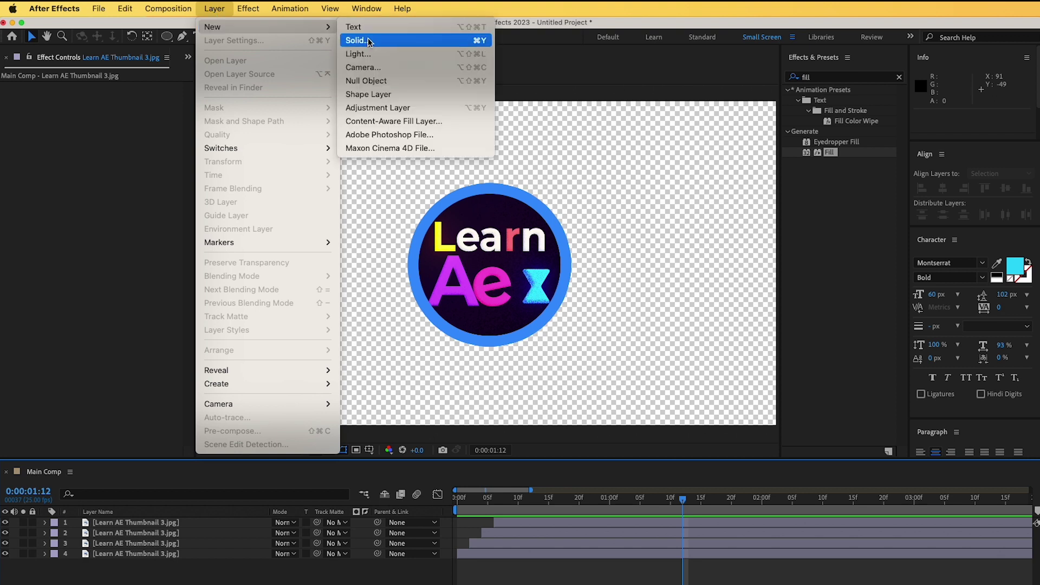
{"action": "left_click", "coordinate": [370, 40]}
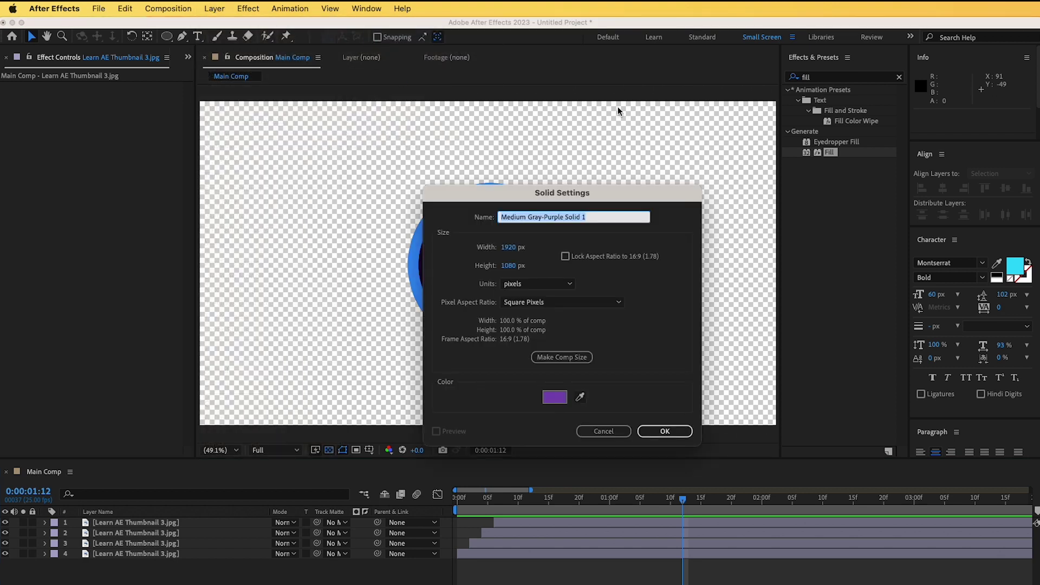
{"action": "left_click", "coordinate": [556, 361]}
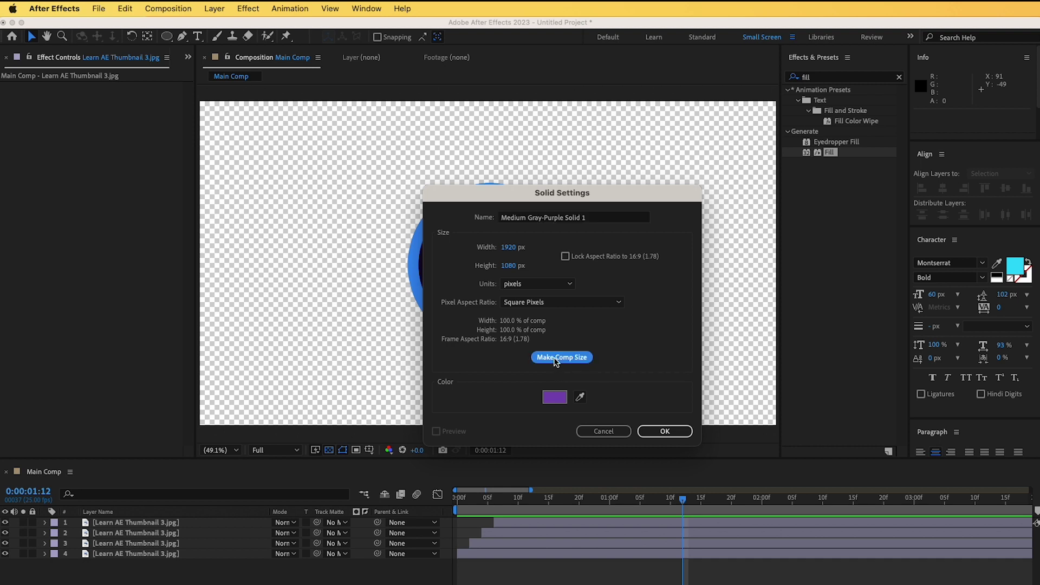
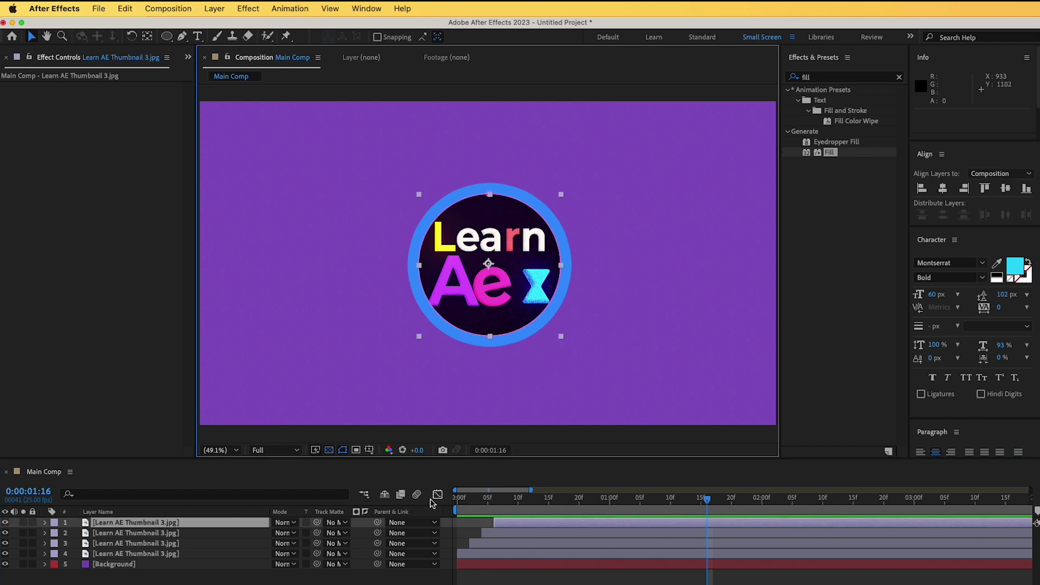
Step: Try moving only the top logo layer toward the composition's right edge, preview the animation and undo the move
{"action": "left_click_drag", "start_coordinate": [477, 296], "coordinate": [696, 247]}
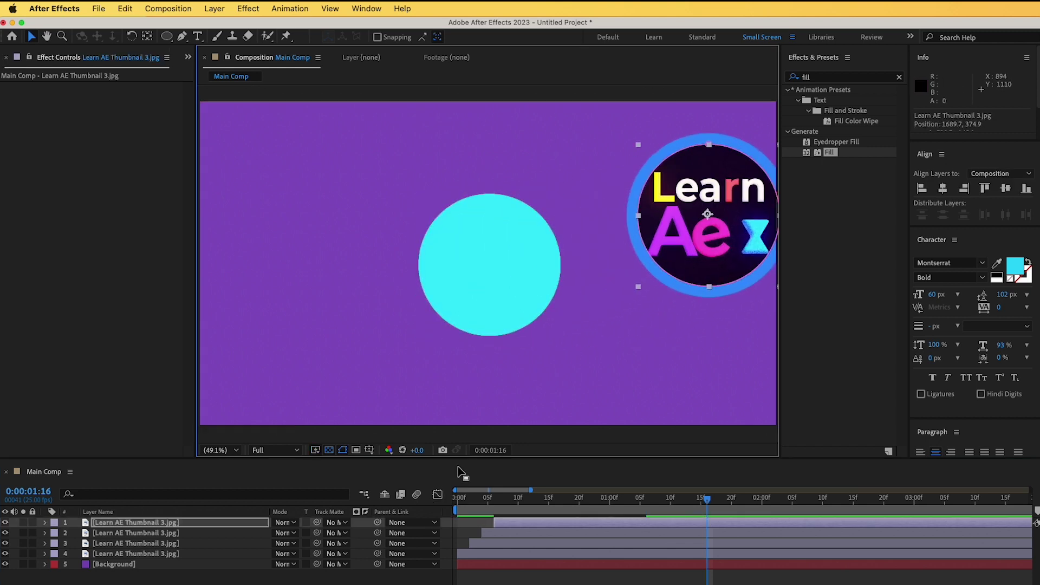
{"action": "key", "text": "space"}
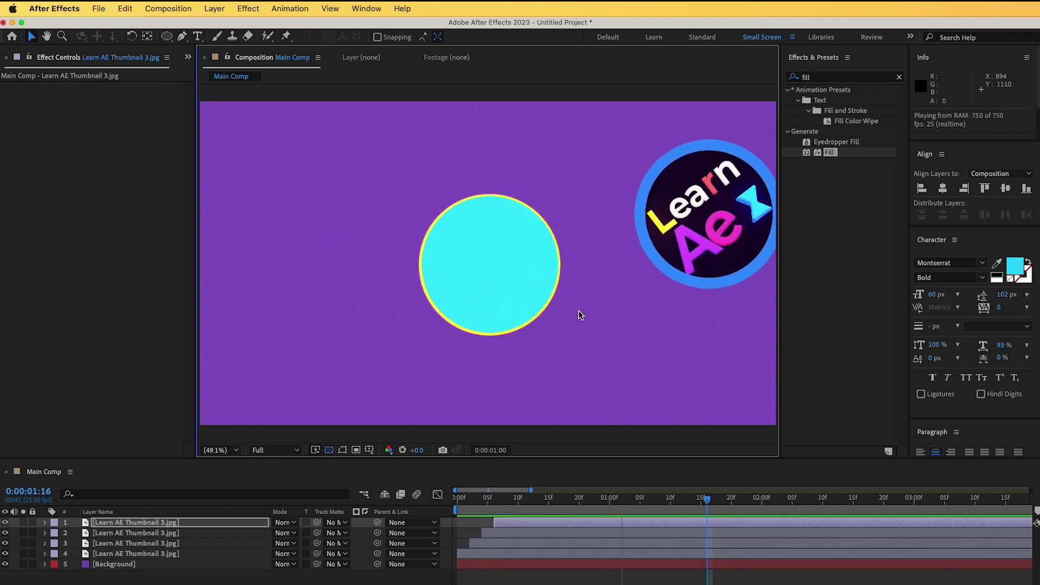
{"action": "key", "text": "space"}
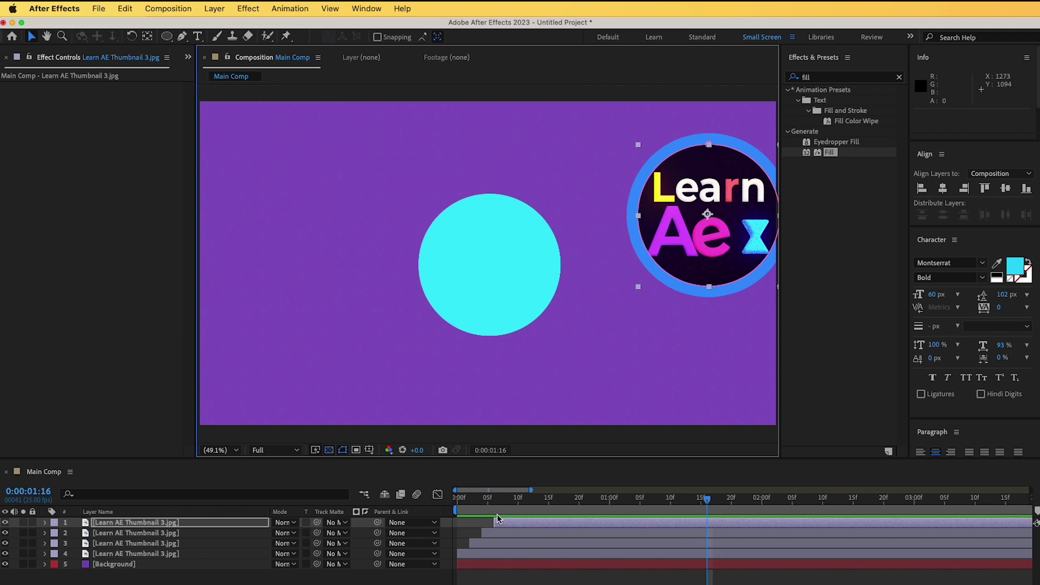
{"action": "key", "text": "super+z"}
{"action": "key", "text": "super+z"}
{"action": "key", "text": "super+z"}
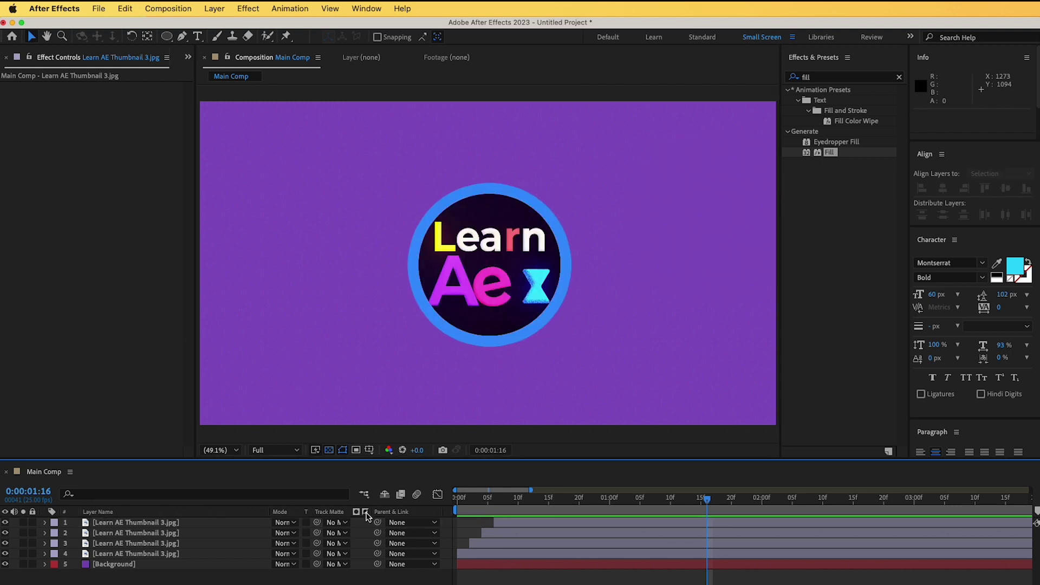
Step: Pre-compose the four logo layers into a composition named Logo Animation, with Open New Composition enabled
{"action": "left_click", "coordinate": [110, 533]}
{"action": "left_click", "coordinate": [146, 523]}
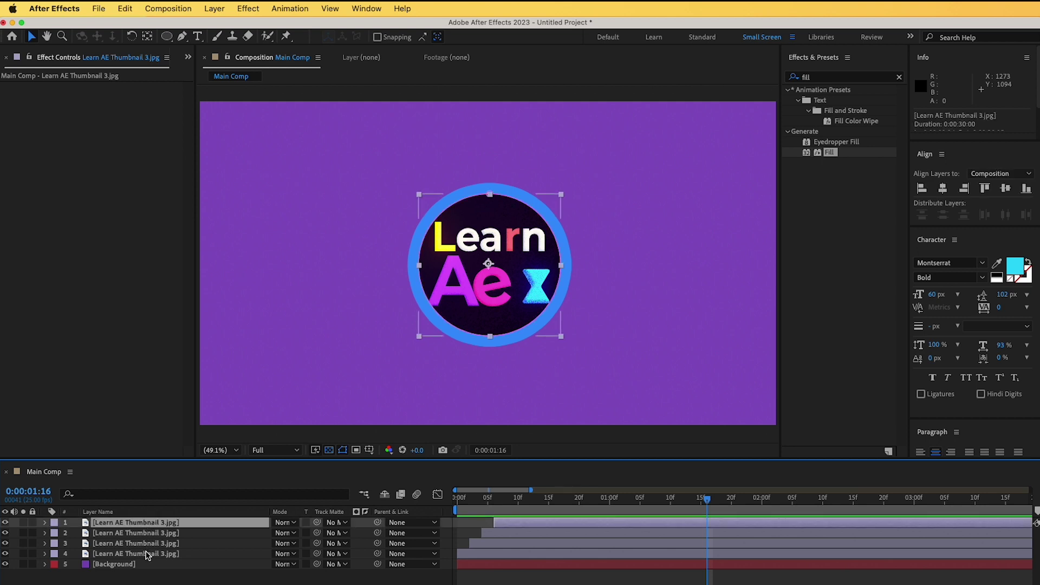
{"action": "left_click", "coordinate": [146, 553], "text": "shift"}
{"action": "right_click", "coordinate": [164, 527]}
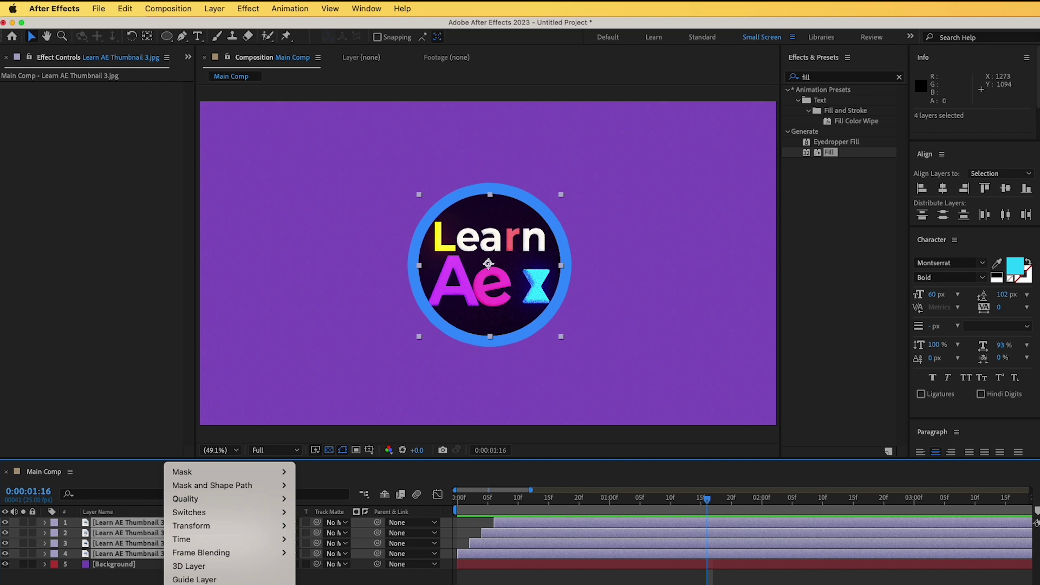
{"action": "key", "text": "super+shift+c"}
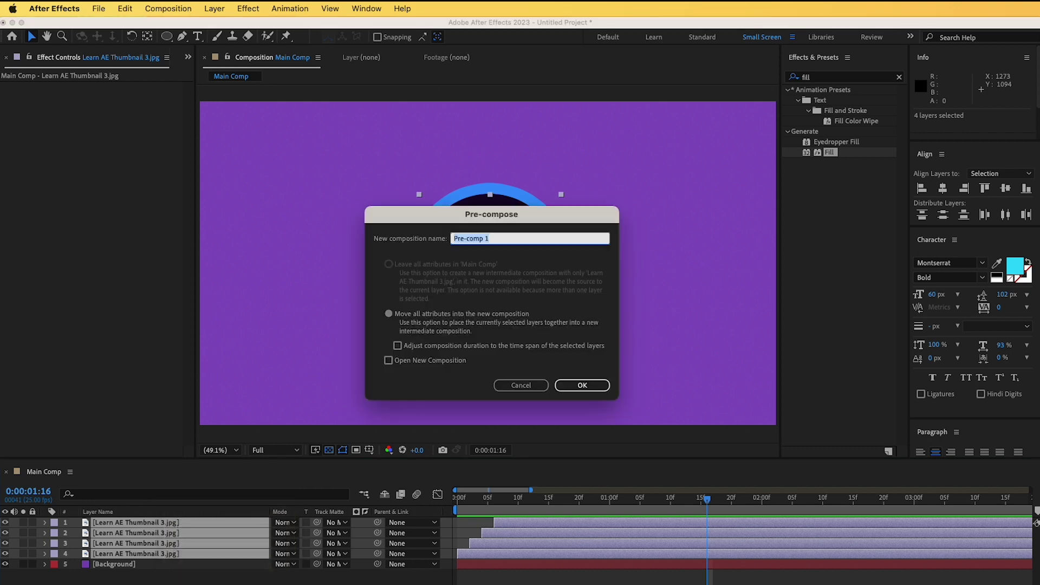
{"action": "type", "text": "Logo Animation"}
{"action": "left_click", "coordinate": [388, 360]}
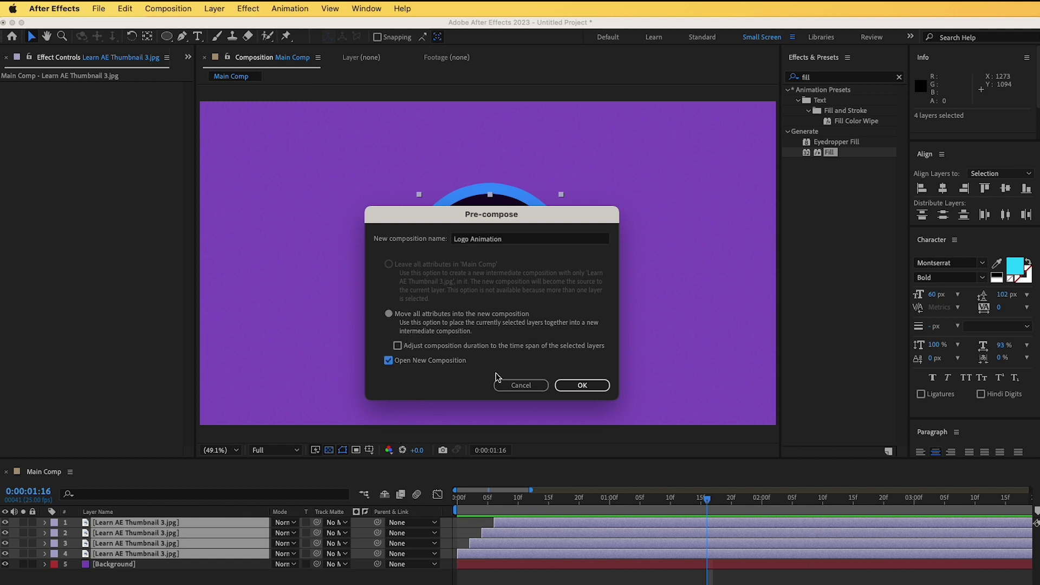
{"action": "left_click", "coordinate": [569, 385]}
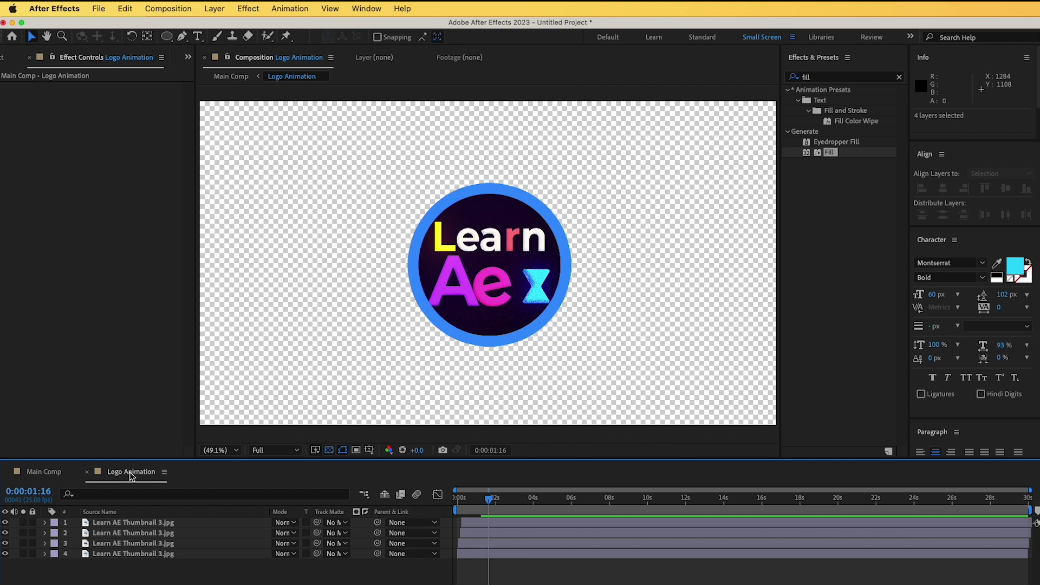
Step: Preview the Logo Animation composition from its first frame
{"action": "left_click_drag", "start_coordinate": [472, 500], "coordinate": [452, 506]}
{"action": "key", "text": "space"}
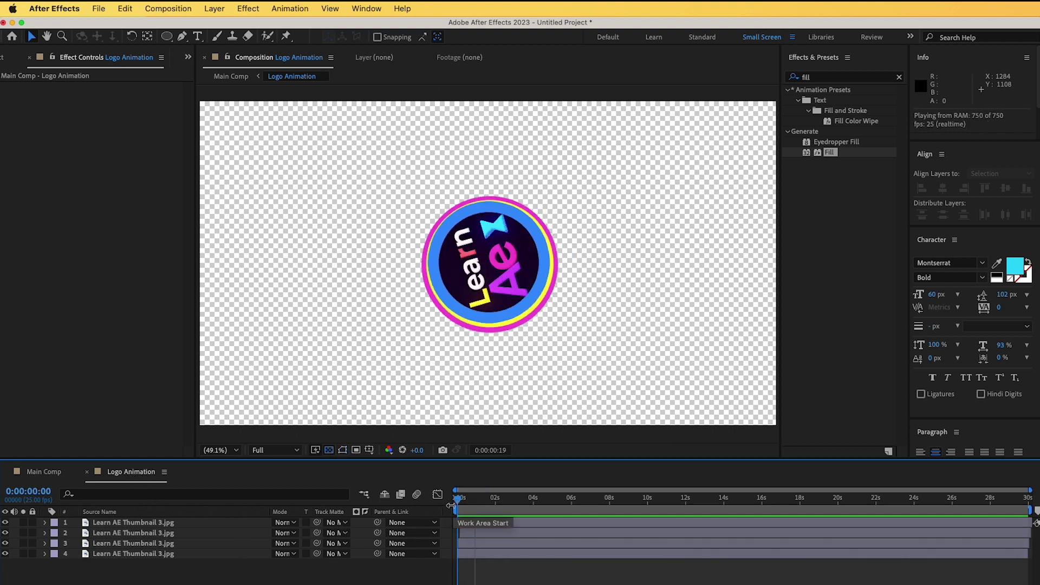
{"action": "key", "text": "space"}
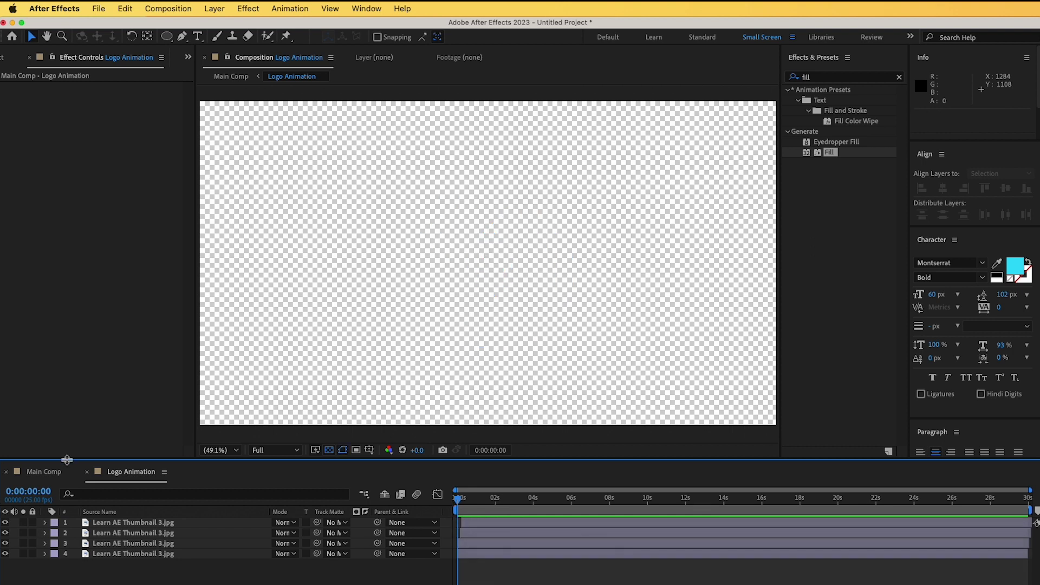
Step: Return to the Main Comp timeline and move the current time to 0:00:01:07
{"action": "left_click", "coordinate": [44, 471]}
{"action": "key", "text": "="}
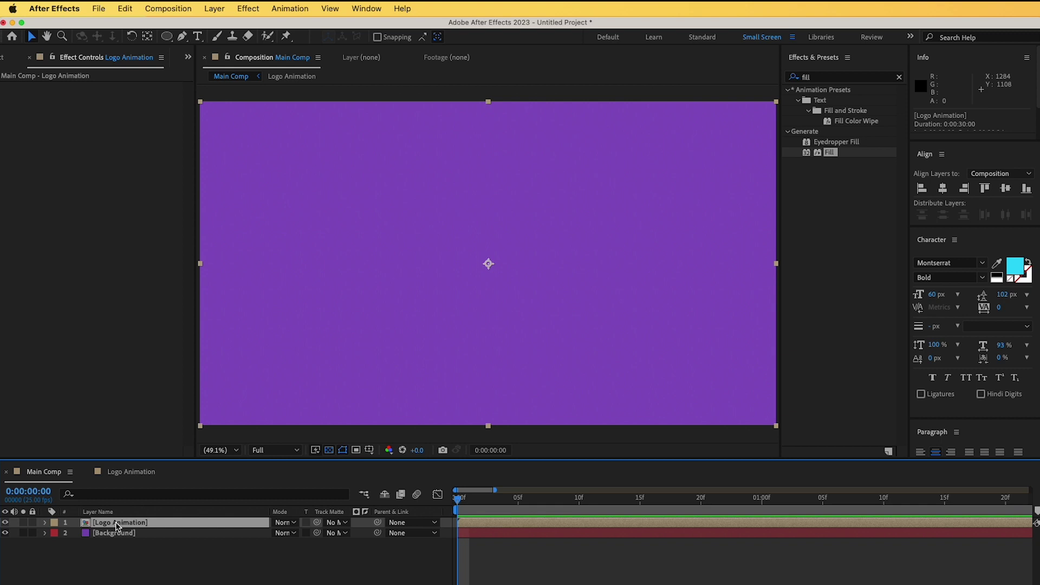
{"action": "left_click_drag", "start_coordinate": [458, 499], "coordinate": [848, 536]}
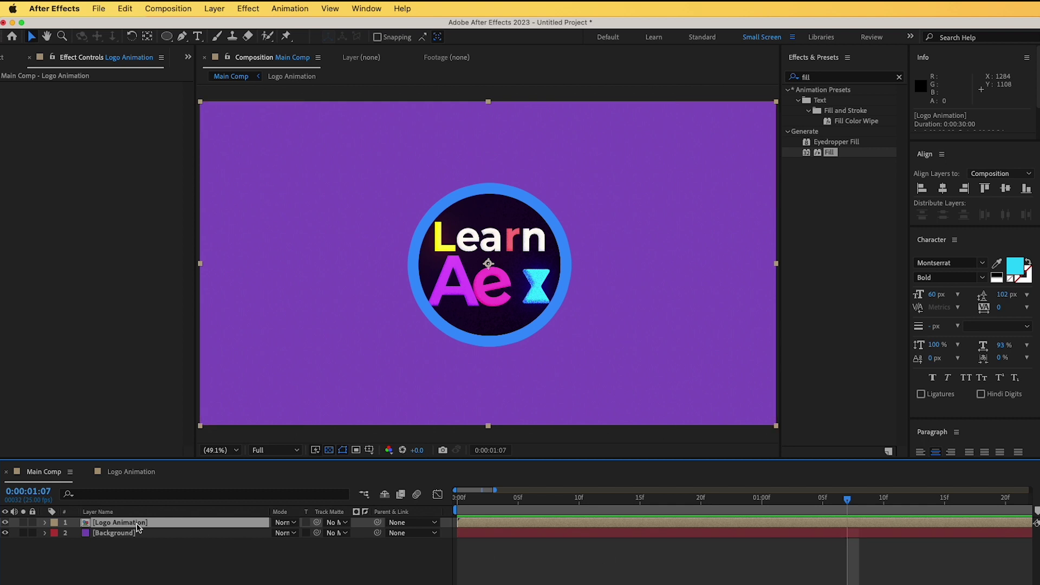
Step: Try moving the Logo Animation layer toward the composition's upper-left area, preview it and undo the move
{"action": "left_click_drag", "start_coordinate": [502, 295], "coordinate": [308, 245]}
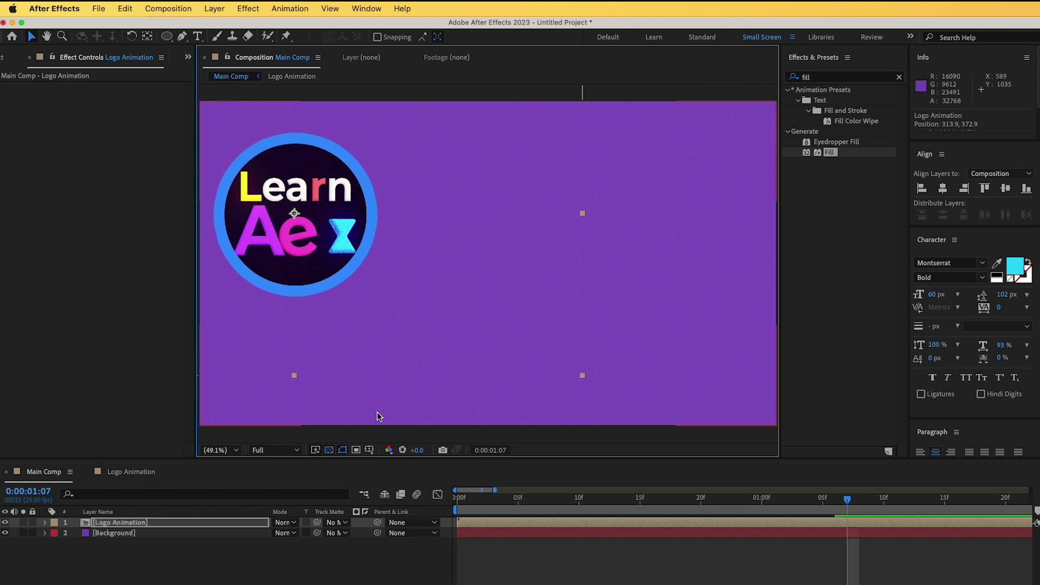
{"action": "key", "text": "space"}
{"action": "key", "text": "space"}
{"action": "left_click", "coordinate": [57, 582]}
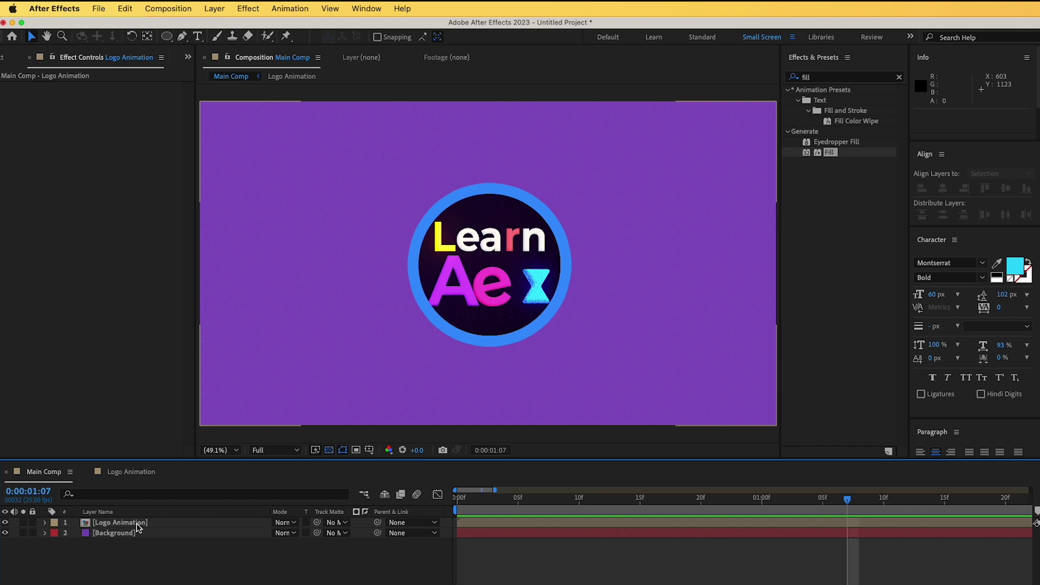
Step: Add a Drop Shadow layer style to the Logo Animation layer and expand the shadow's settings
{"action": "left_click", "coordinate": [142, 523]}
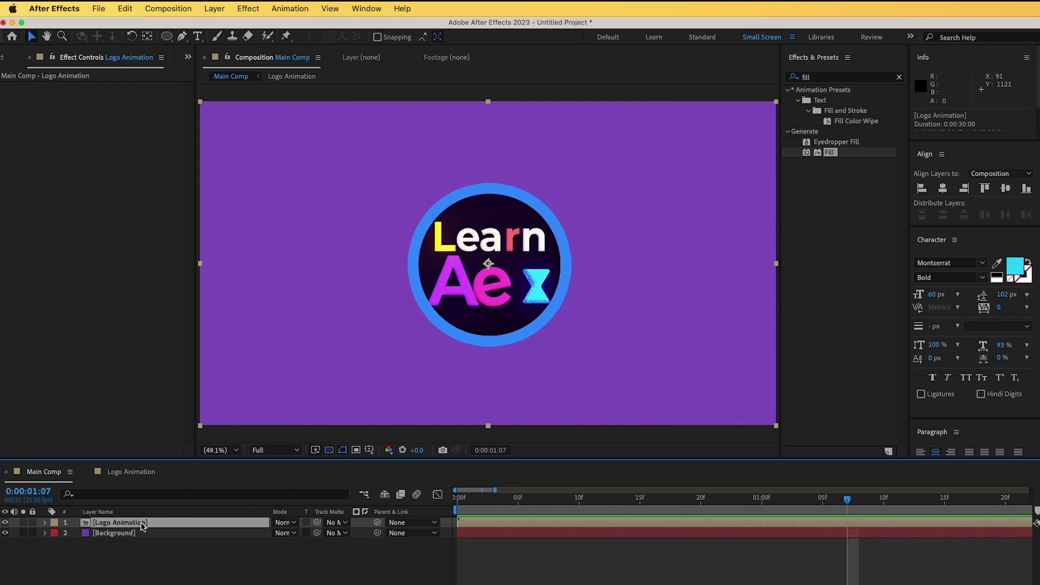
{"action": "right_click", "coordinate": [142, 523]}
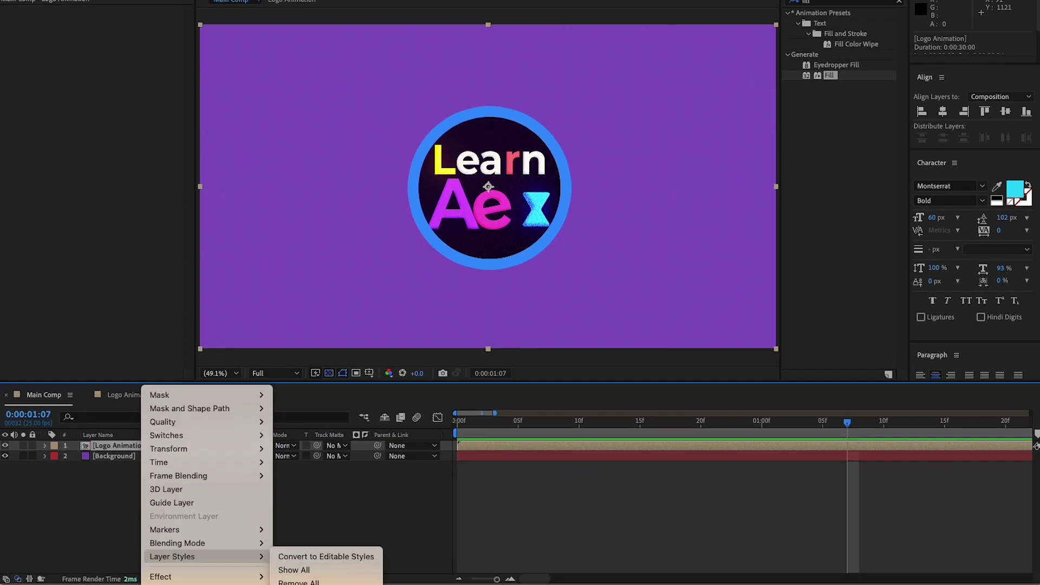
{"action": "left_click", "coordinate": [300, 584]}
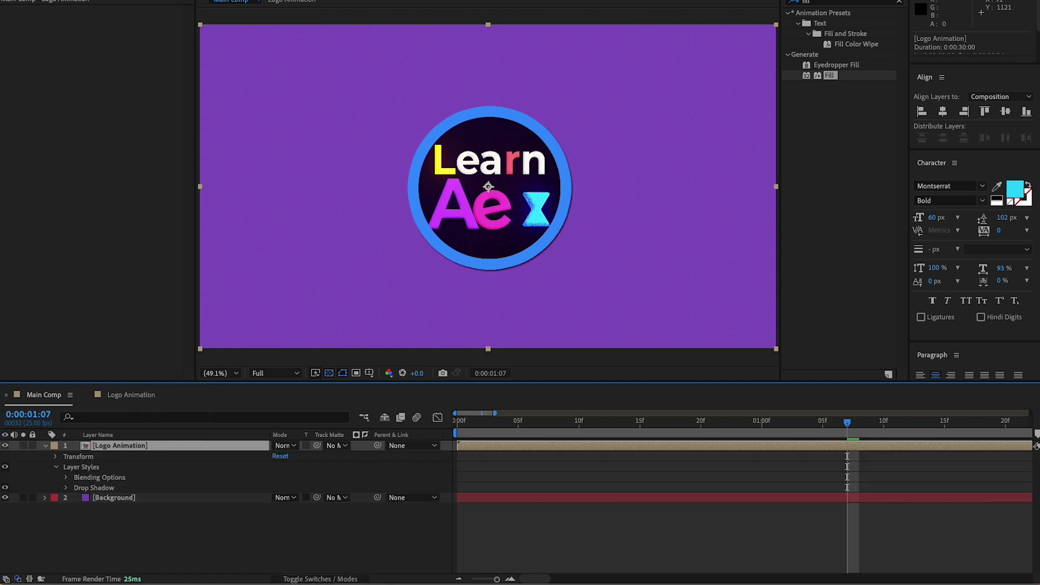
{"action": "left_click", "coordinate": [66, 488]}
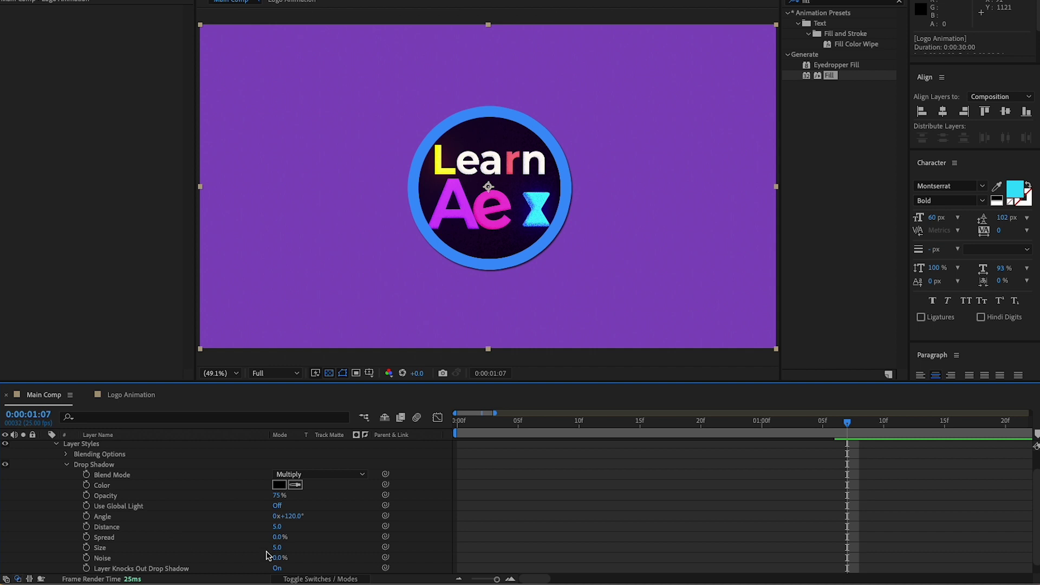
Step: Set the drop shadow's size to 169 and its distance to 70
{"action": "left_click", "coordinate": [103, 548]}
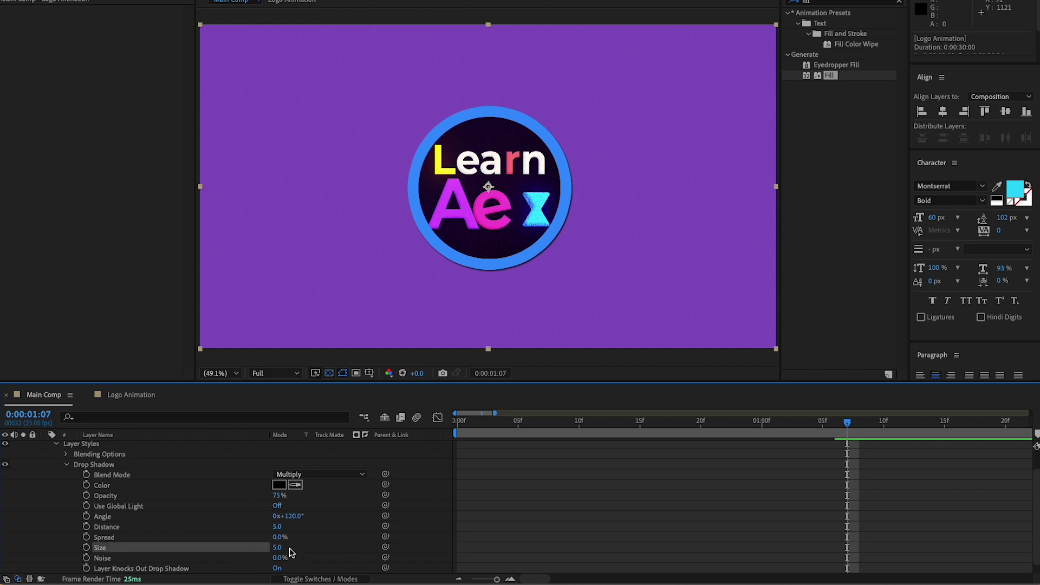
{"action": "left_click_drag", "start_coordinate": [278, 547], "coordinate": [398, 549]}
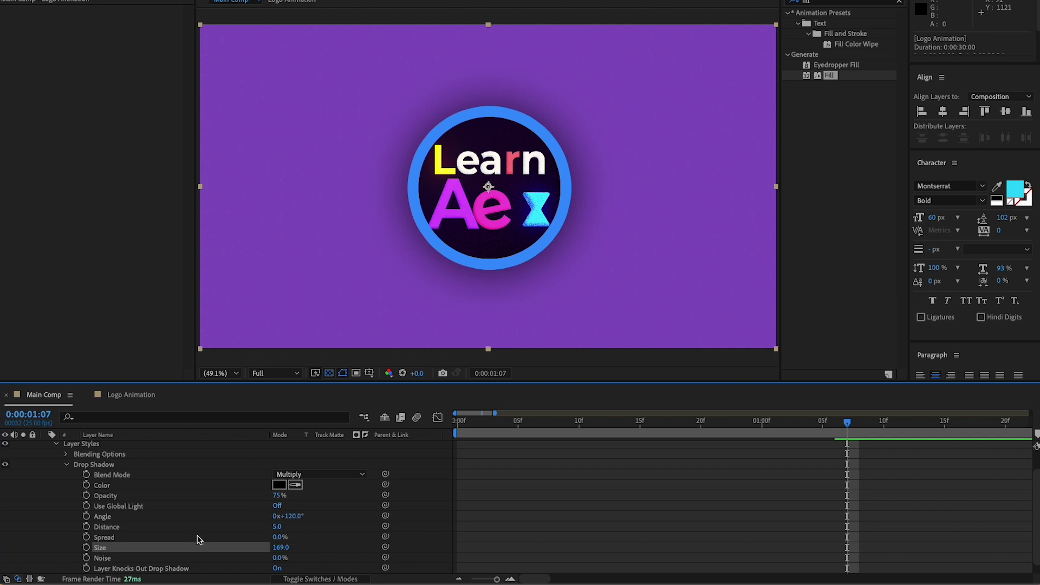
{"action": "left_click", "coordinate": [118, 528]}
{"action": "left_click_drag", "start_coordinate": [277, 526], "coordinate": [330, 528]}
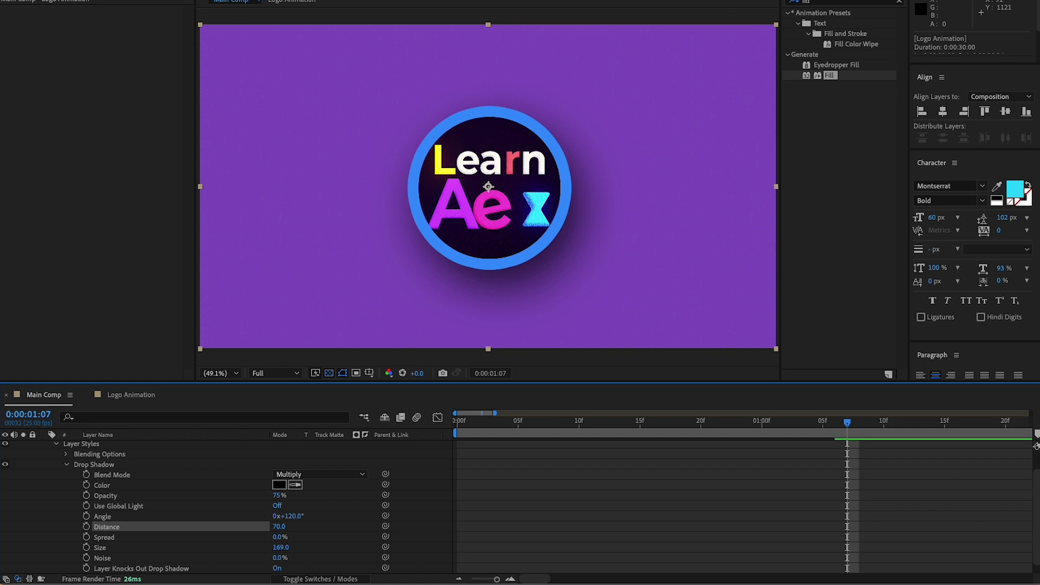
Step: Set the drop shadow's color to the purple sampled from the background and collapse the layer's settings
{"action": "left_click", "coordinate": [297, 484]}
{"action": "left_click", "coordinate": [262, 123]}
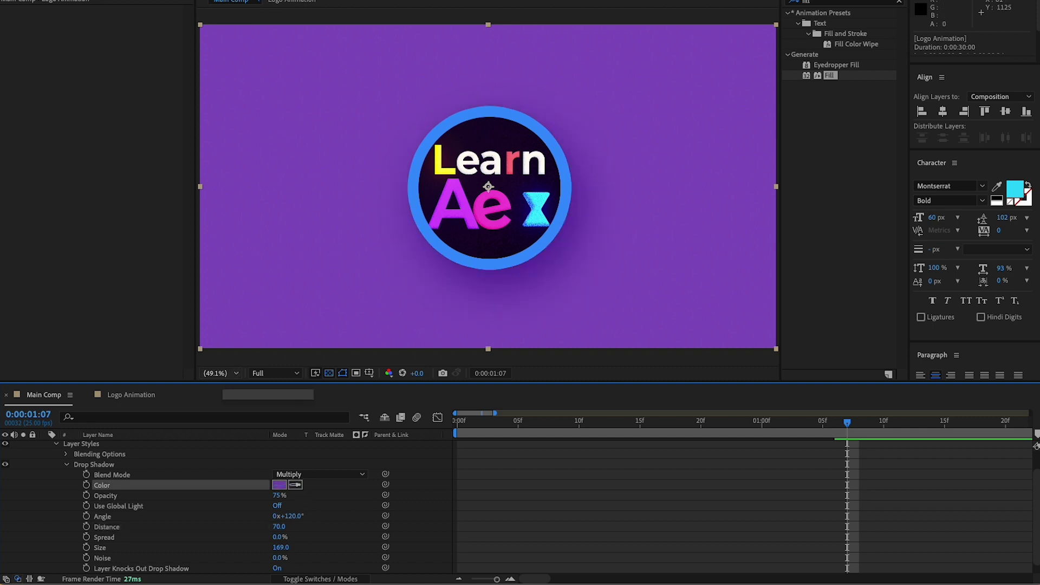
{"action": "left_click", "coordinate": [49, 455]}
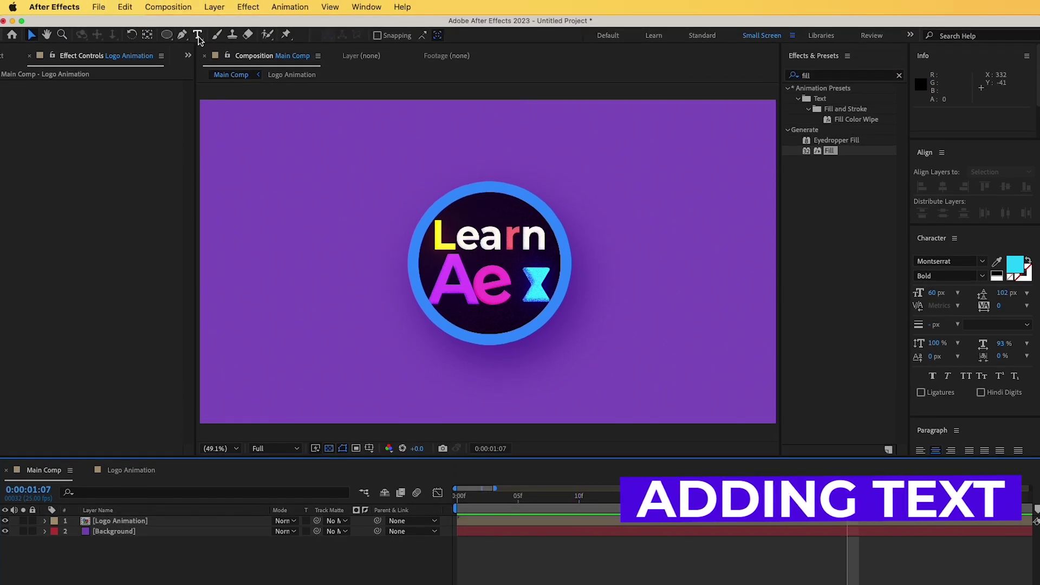
Step: Add a text layer reading "motion graphics" in the lower part of the Main Comp
{"action": "left_click", "coordinate": [198, 36]}
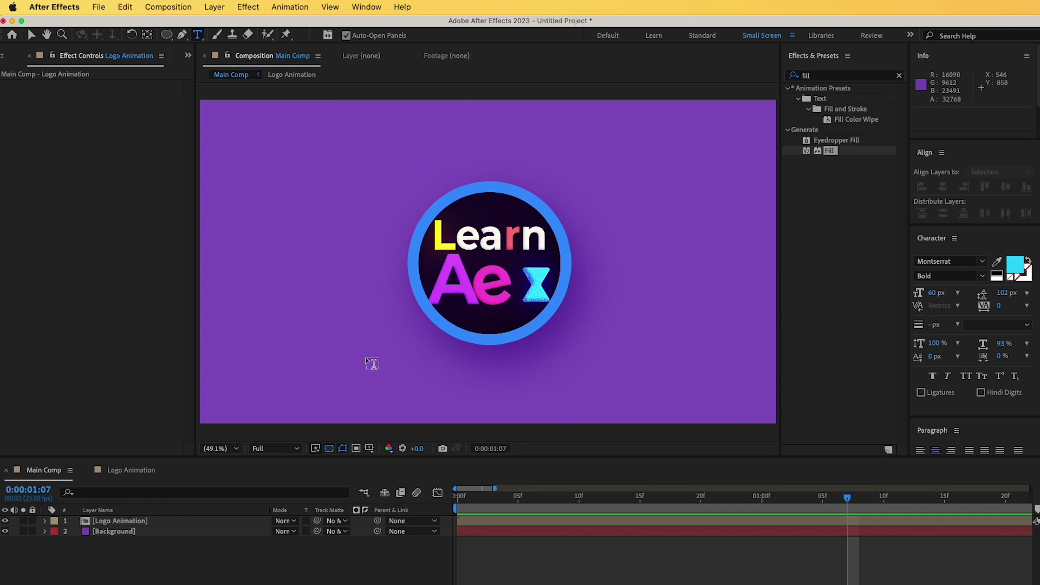
{"action": "left_click", "coordinate": [382, 359]}
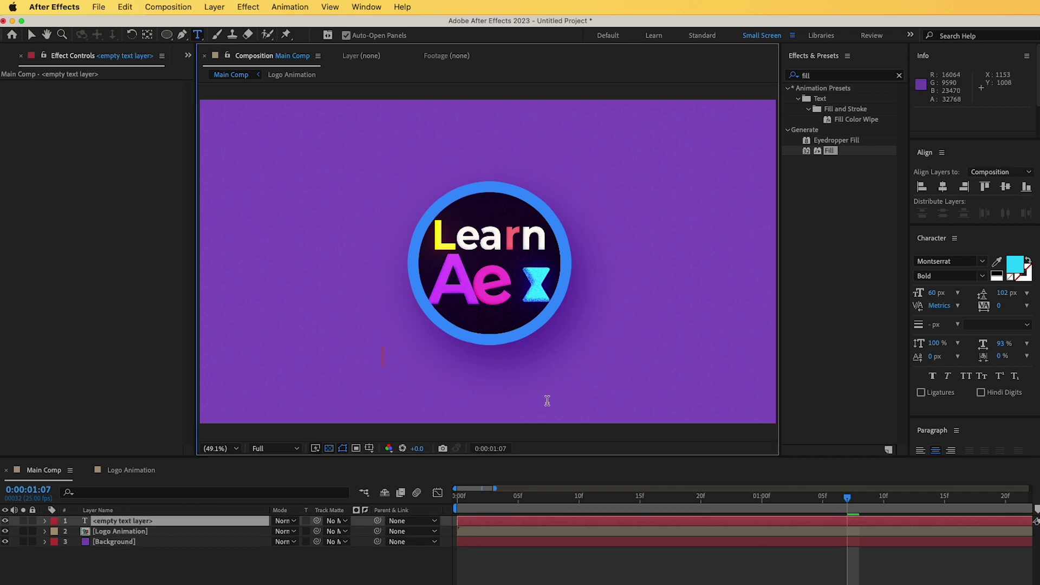
{"action": "type", "text": "m"}
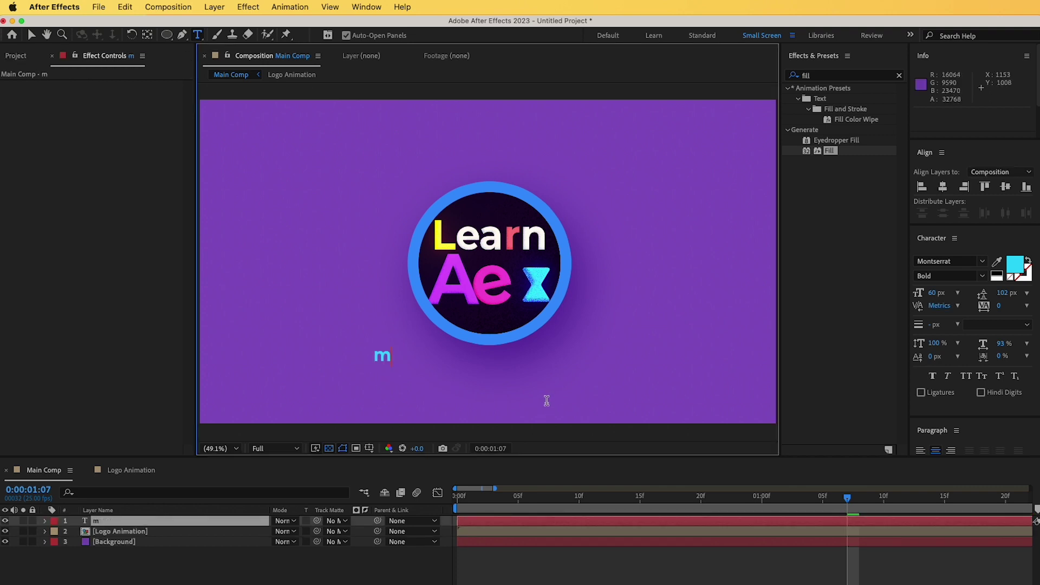
{"action": "type", "text": "otion graphics"}
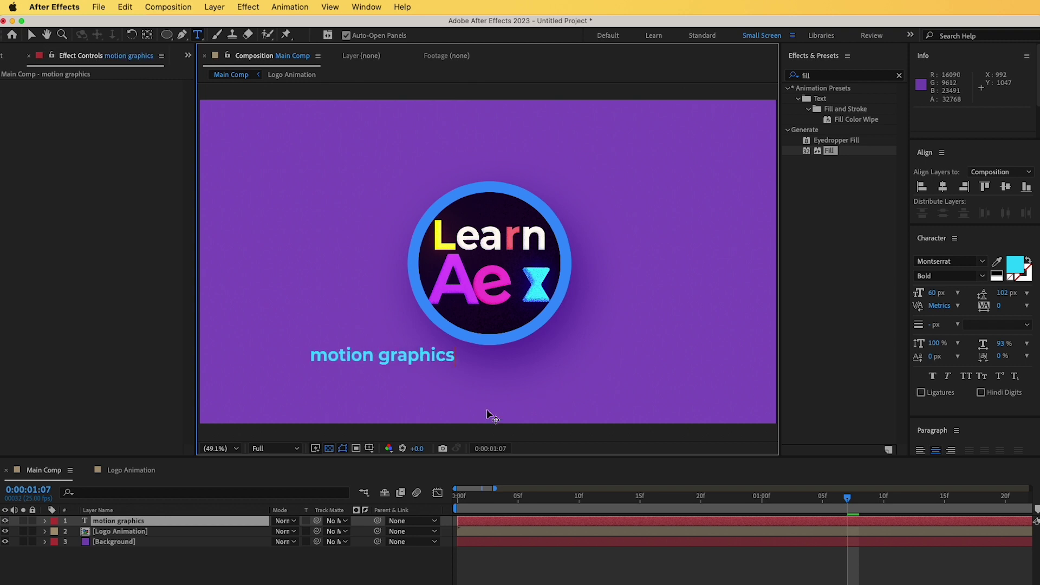
Step: Move the motion graphics text directly beneath the circular logo, center it horizontally in the composition and preview it
{"action": "left_click", "coordinate": [32, 36]}
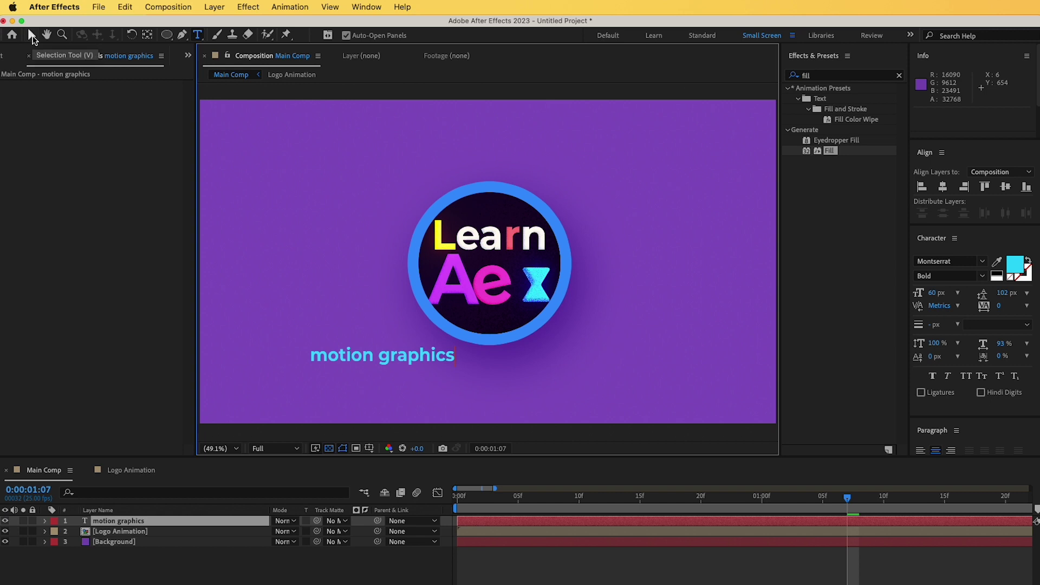
{"action": "left_click_drag", "start_coordinate": [357, 358], "coordinate": [463, 358]}
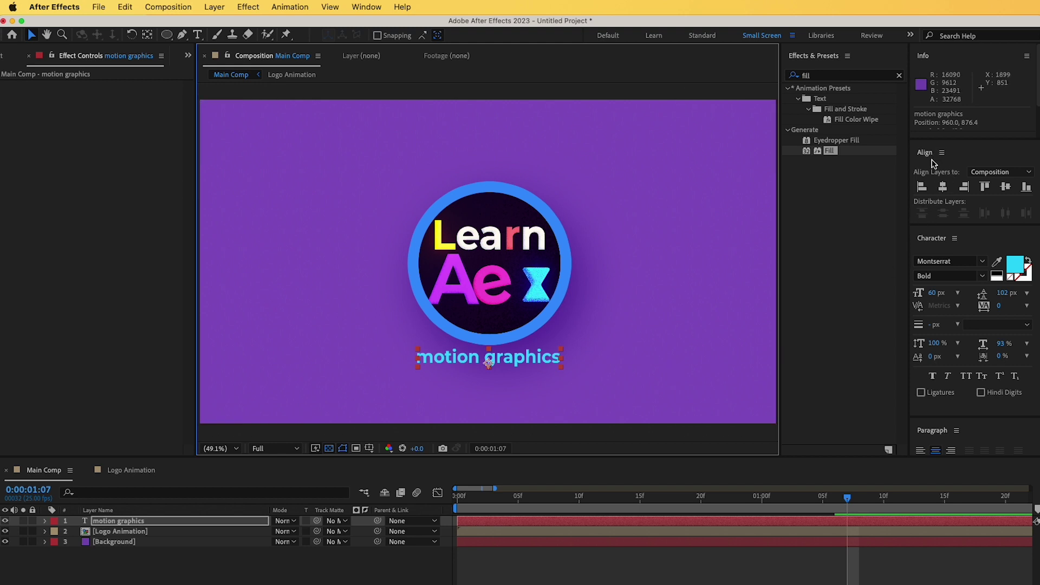
{"action": "left_click", "coordinate": [942, 188]}
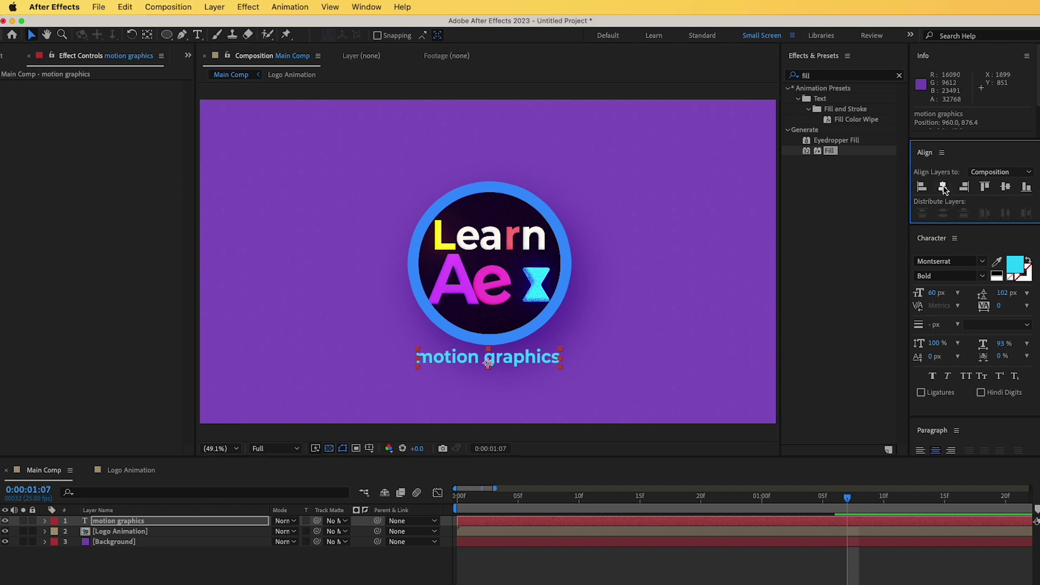
{"action": "left_click", "coordinate": [362, 8]}
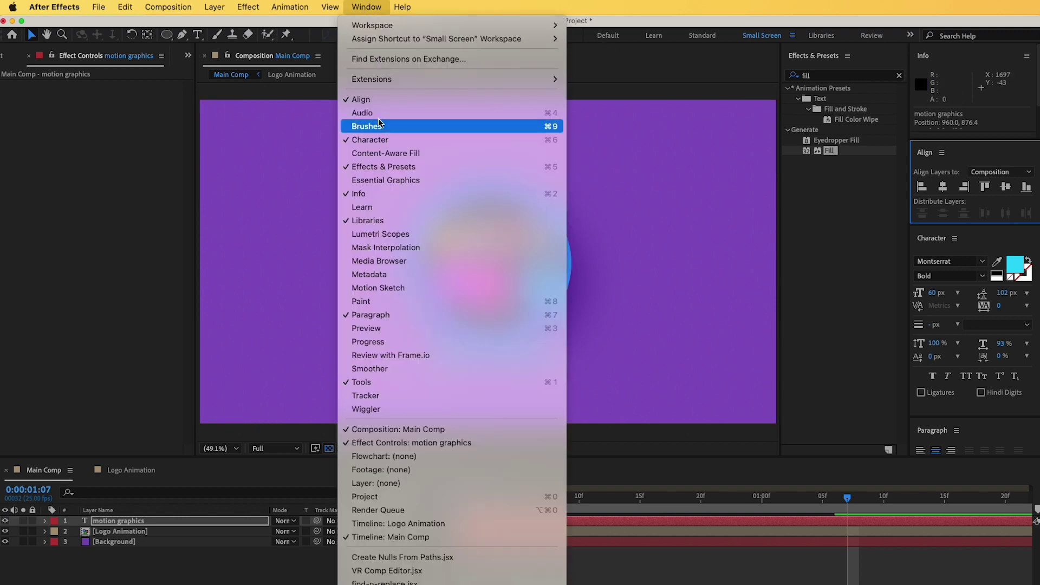
{"action": "left_click", "coordinate": [927, 156]}
{"action": "key", "text": "space"}
{"action": "key", "text": "space"}
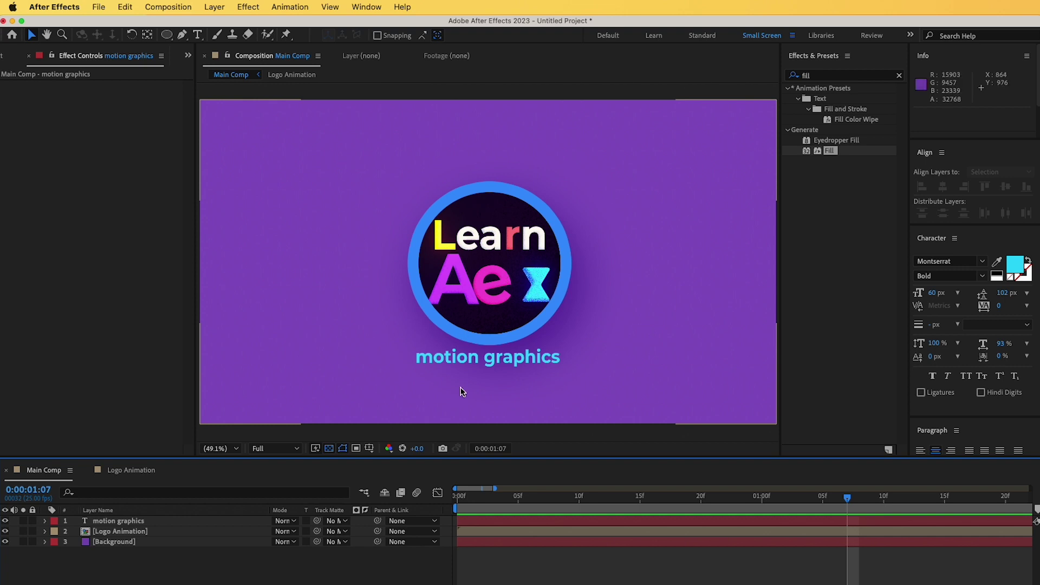
Step: Reveal the motion graphics layer's Position and set a keyframe for it at 0:00:00:19
{"action": "left_click", "coordinate": [462, 362]}
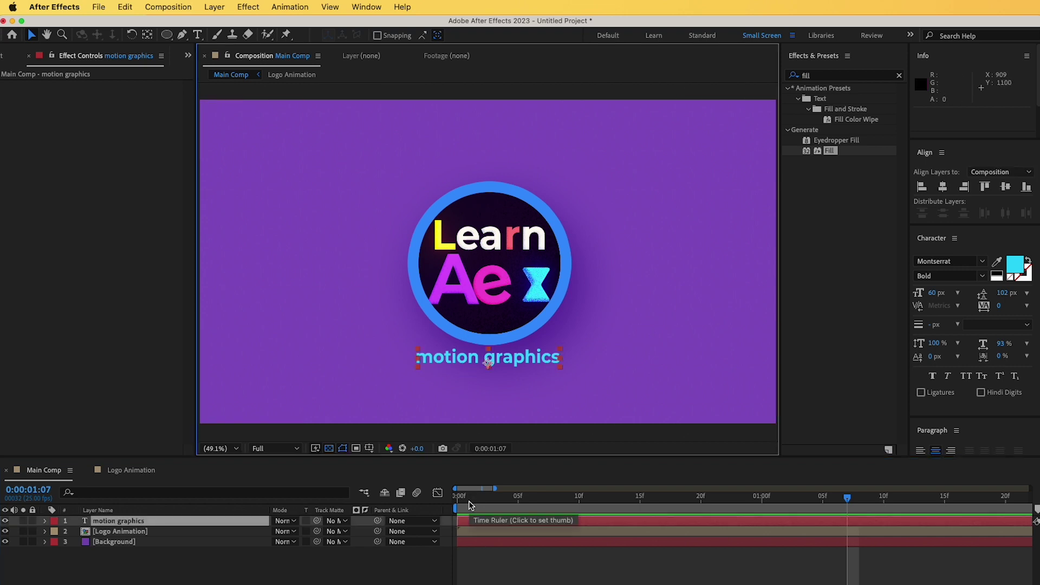
{"action": "key", "text": "p"}
{"action": "left_click_drag", "start_coordinate": [473, 502], "coordinate": [686, 510]}
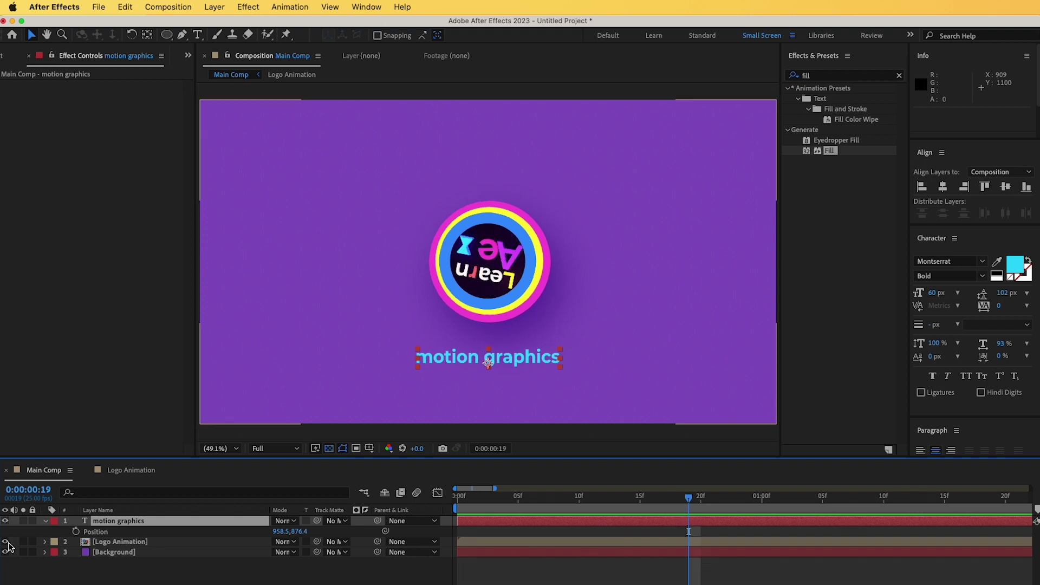
{"action": "left_click", "coordinate": [78, 532]}
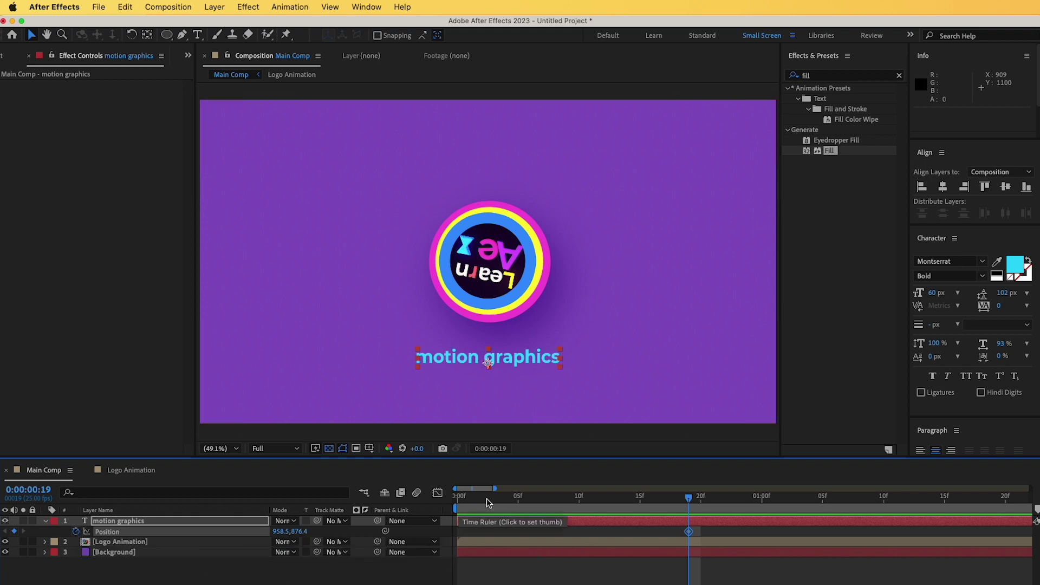
Step: At 0:00:00:00, move the text straight down to a Y position of about 1025 and scrub through the motion
{"action": "left_click_drag", "start_coordinate": [488, 497], "coordinate": [444, 505]}
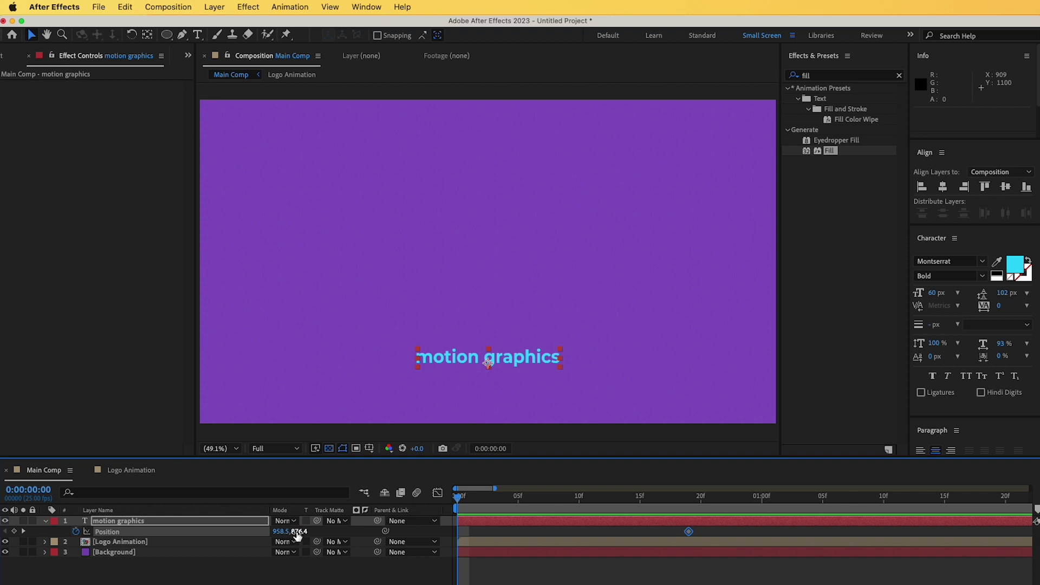
{"action": "left_click_drag", "start_coordinate": [464, 355], "coordinate": [463, 406]}
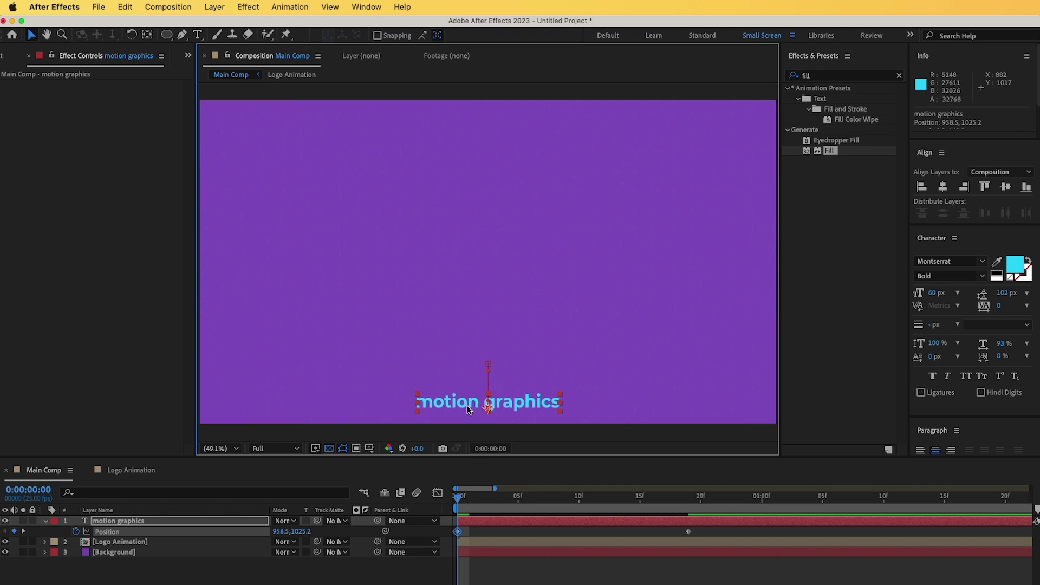
{"action": "left_click_drag", "start_coordinate": [476, 508], "coordinate": [687, 509]}
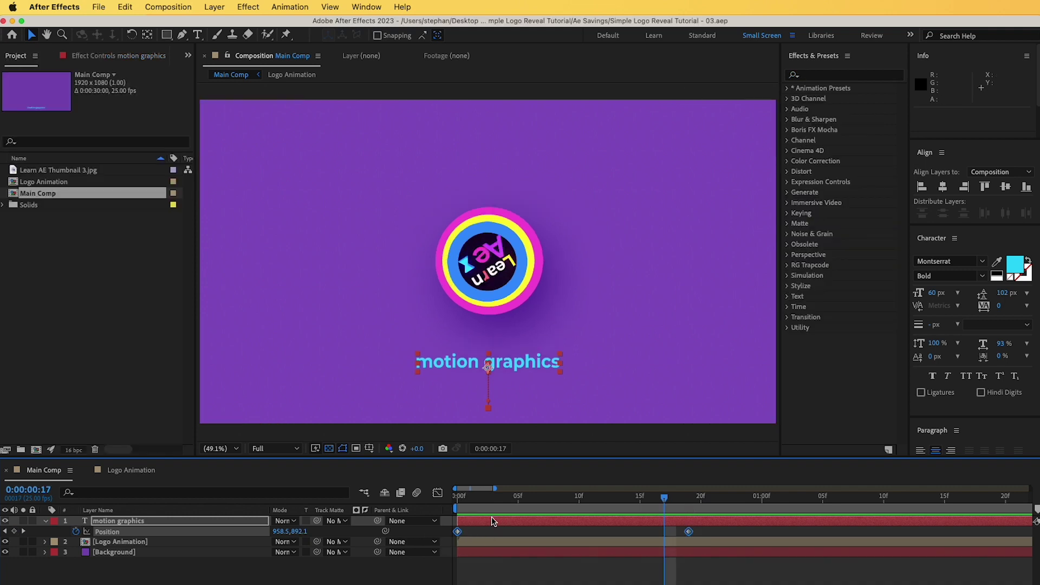
Step: Apply Easy Ease to the text's Position keyframes, preview, and shift the layer to start at about 0:00:00:13
{"action": "key", "text": "F9"}
{"action": "key", "text": "space"}
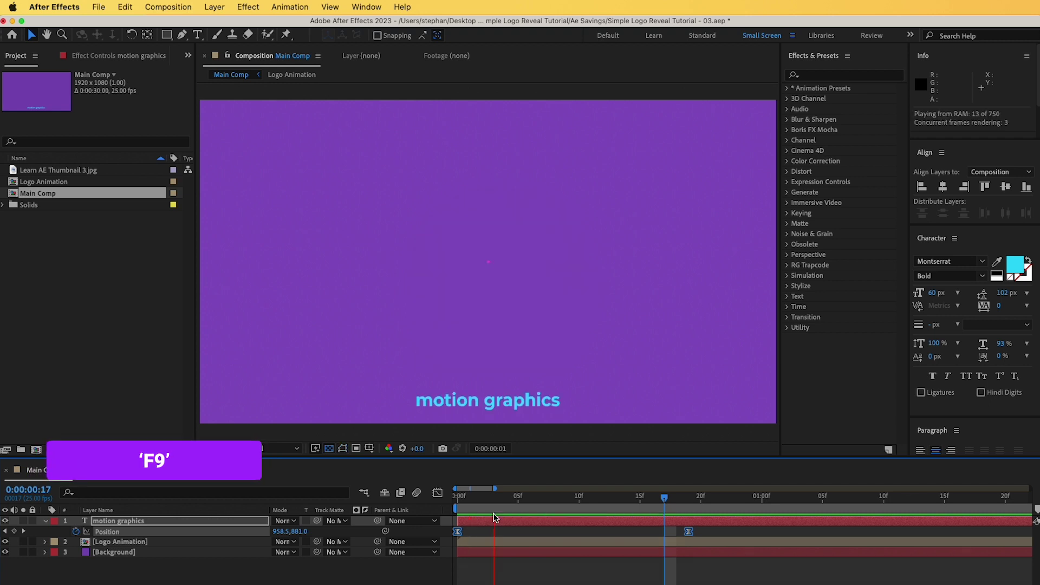
{"action": "key", "text": "space"}
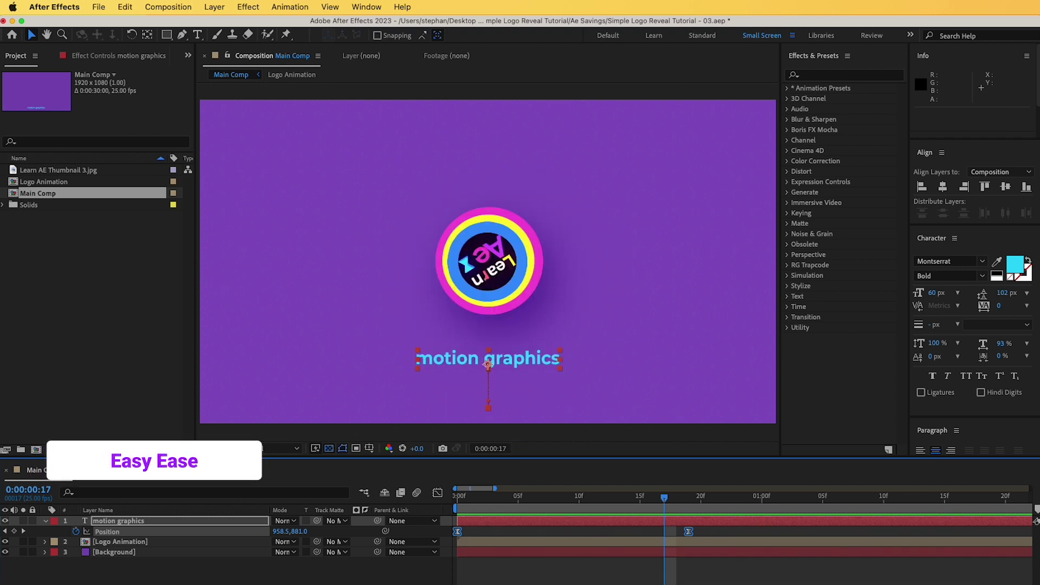
{"action": "left_click_drag", "start_coordinate": [491, 522], "coordinate": [651, 525]}
{"action": "left_click", "coordinate": [801, 507]}
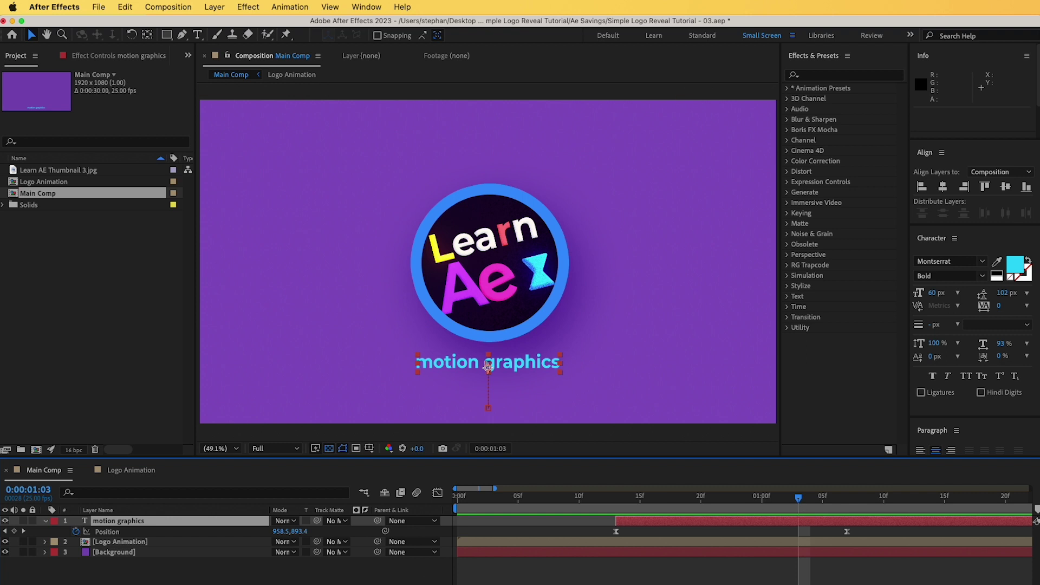
Step: Draw a white rectangle shape that fully covers the motion graphics text beneath the logo
{"action": "left_click", "coordinate": [211, 278]}
{"action": "left_click", "coordinate": [168, 36]}
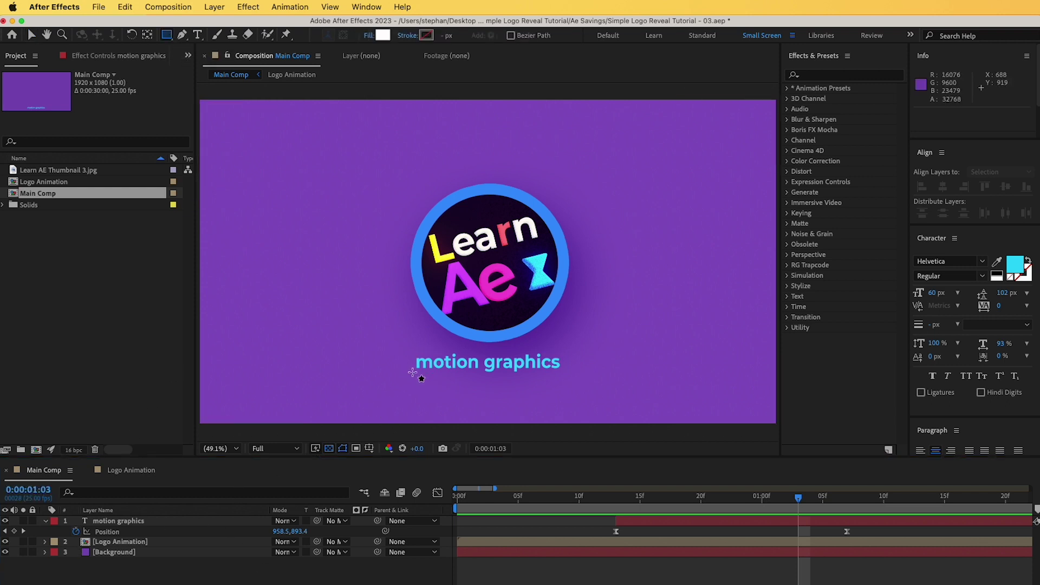
{"action": "mouse_move", "coordinate": [408, 347]}
{"action": "left_mouse_down"}
{"action": "mouse_move", "coordinate": [432, 362]}
{"action": "mouse_move", "coordinate": [562, 374]}
{"action": "left_mouse_up"}
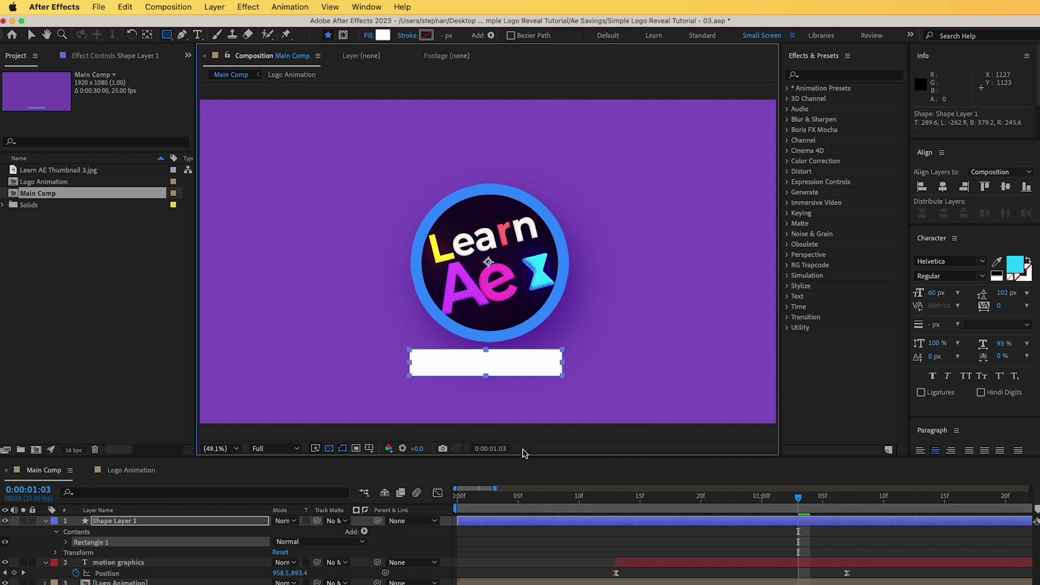
Step: Set the motion graphics layer's track matte to Shape Layer 1 and preview the text reveal
{"action": "left_click", "coordinate": [118, 566]}
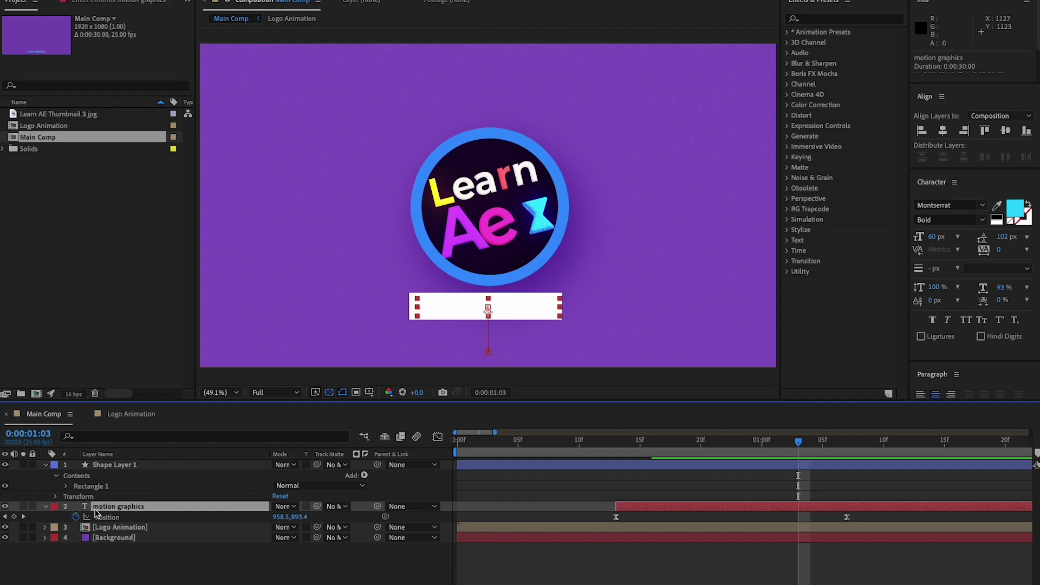
{"action": "left_click", "coordinate": [306, 578]}
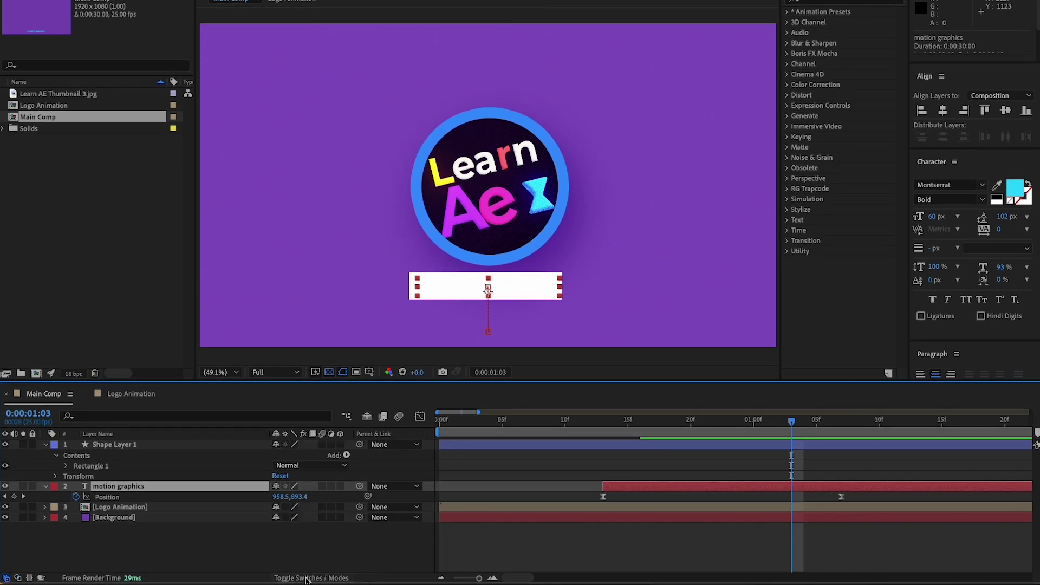
{"action": "left_click", "coordinate": [306, 578]}
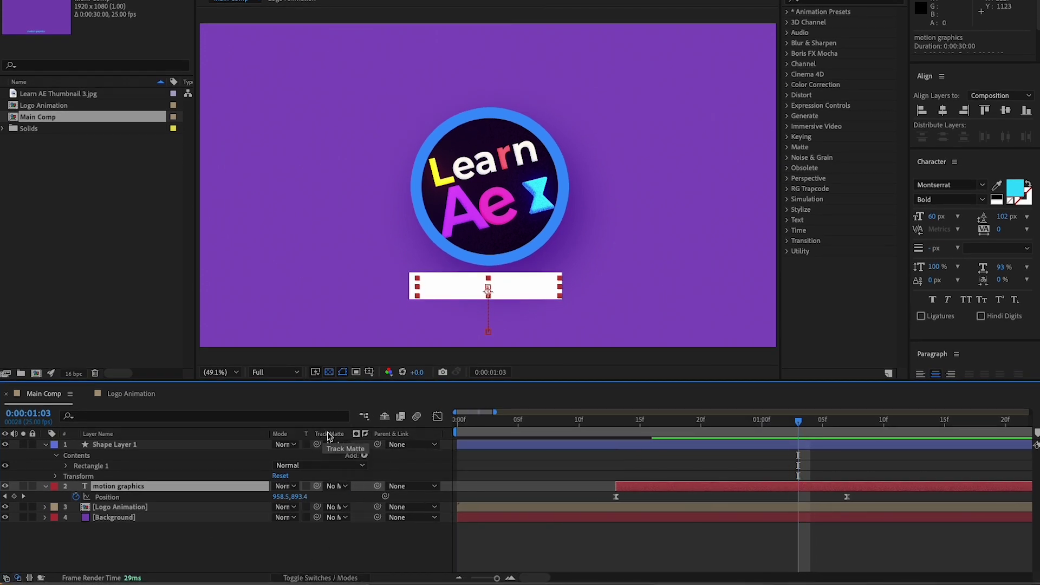
{"action": "left_click", "coordinate": [339, 487]}
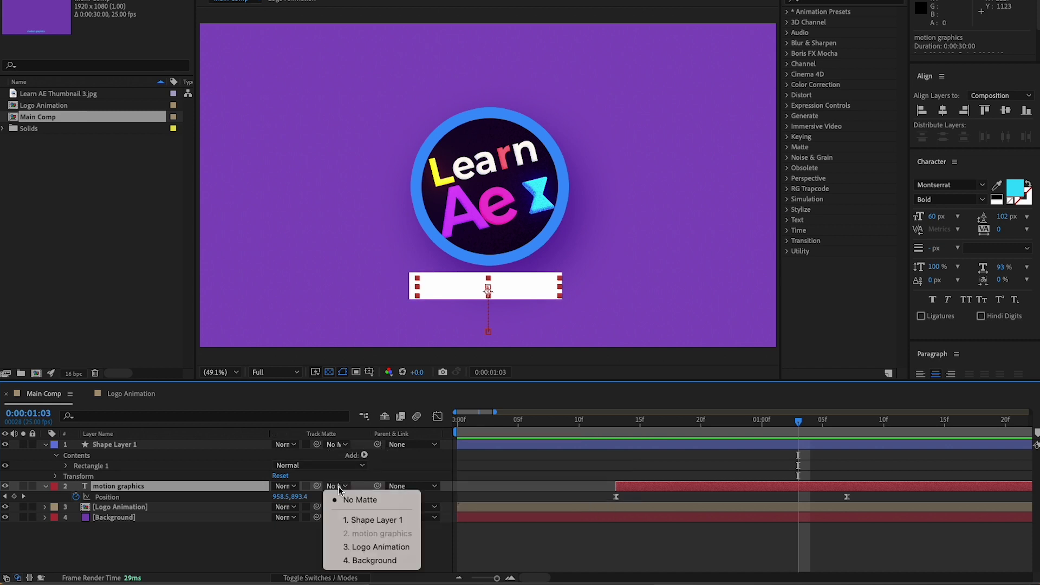
{"action": "left_click", "coordinate": [380, 520]}
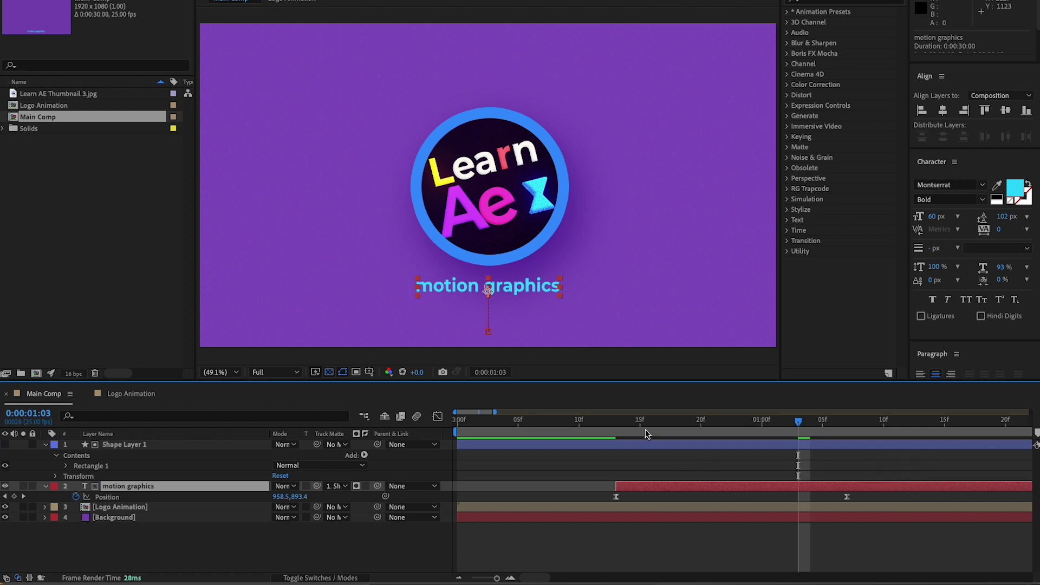
{"action": "left_click_drag", "start_coordinate": [645, 428], "coordinate": [890, 433]}
{"action": "key", "text": "space"}
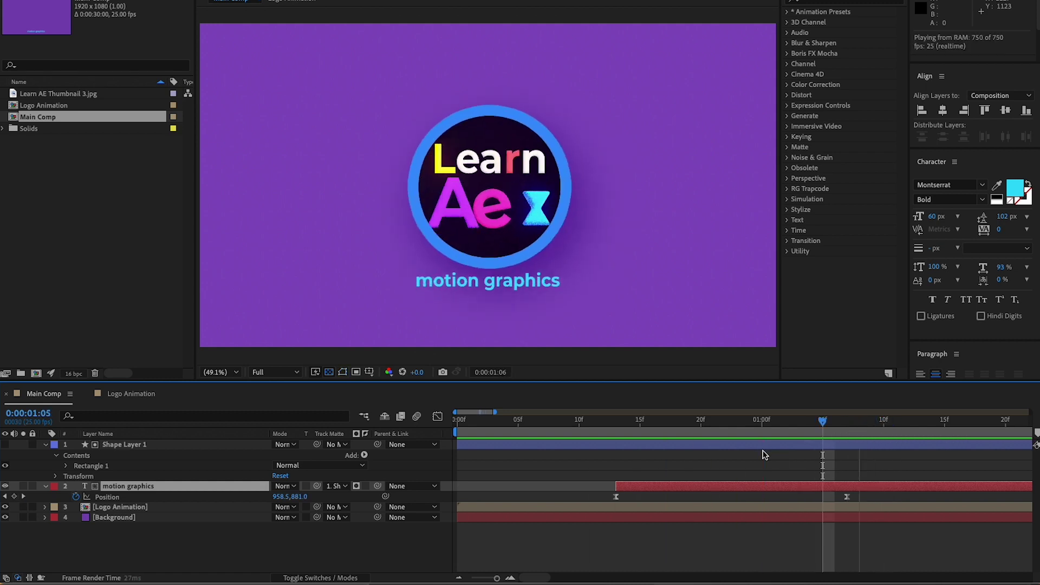
{"action": "left_click", "coordinate": [736, 428]}
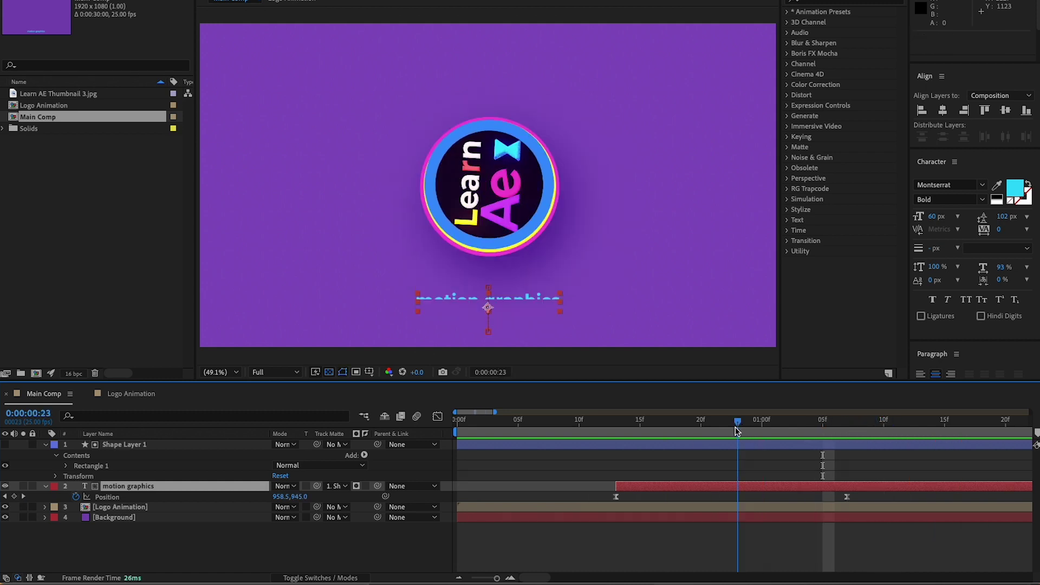
Step: Rename Shape Layer 1 to "Text Matte" and check the frame near the end of the text animation
{"action": "left_click", "coordinate": [136, 447]}
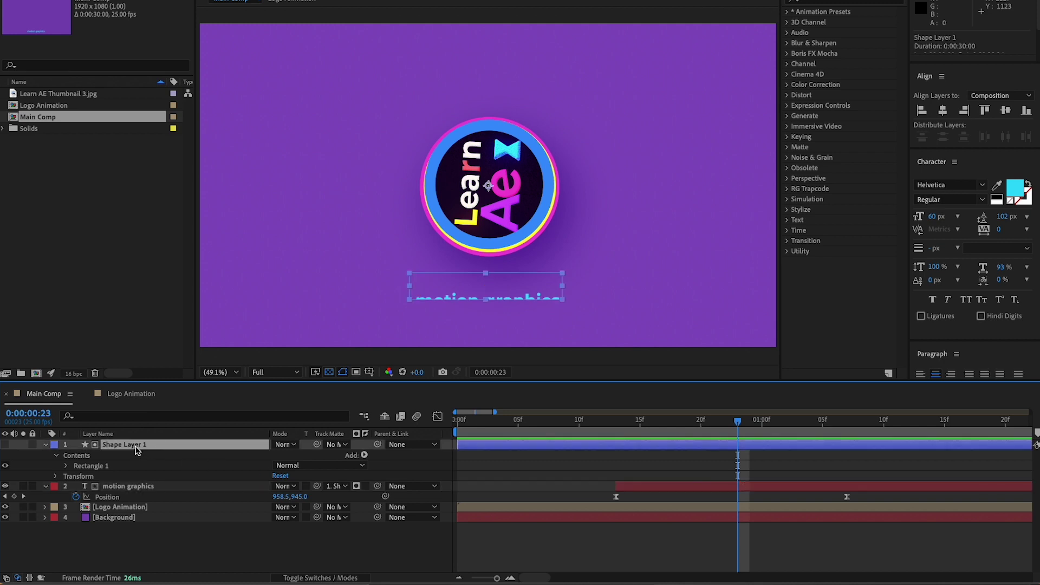
{"action": "key", "text": "Return"}
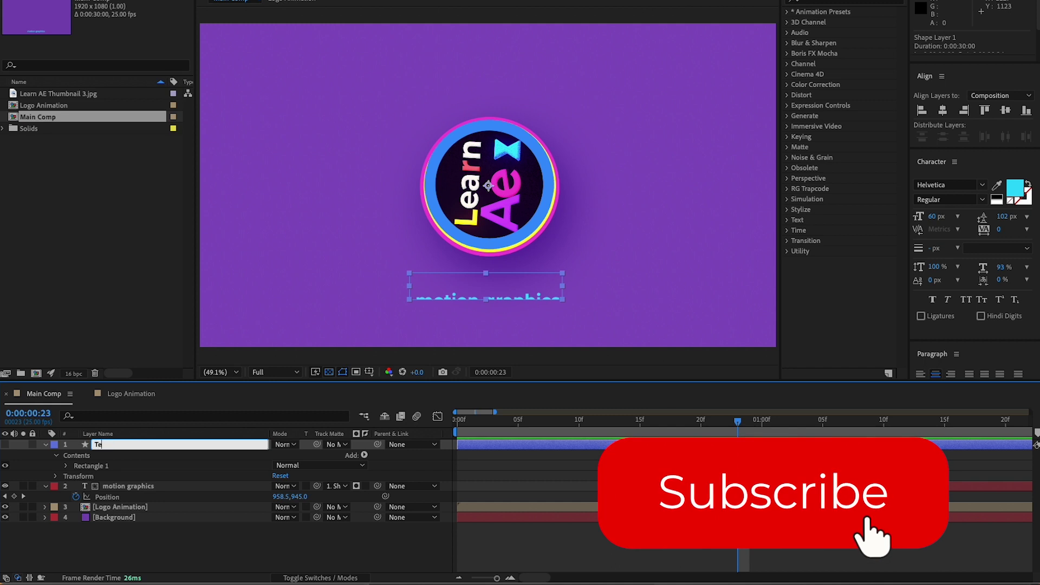
{"action": "type", "text": "Text Matte"}
{"action": "key", "text": "Return"}
{"action": "left_click", "coordinate": [866, 428]}
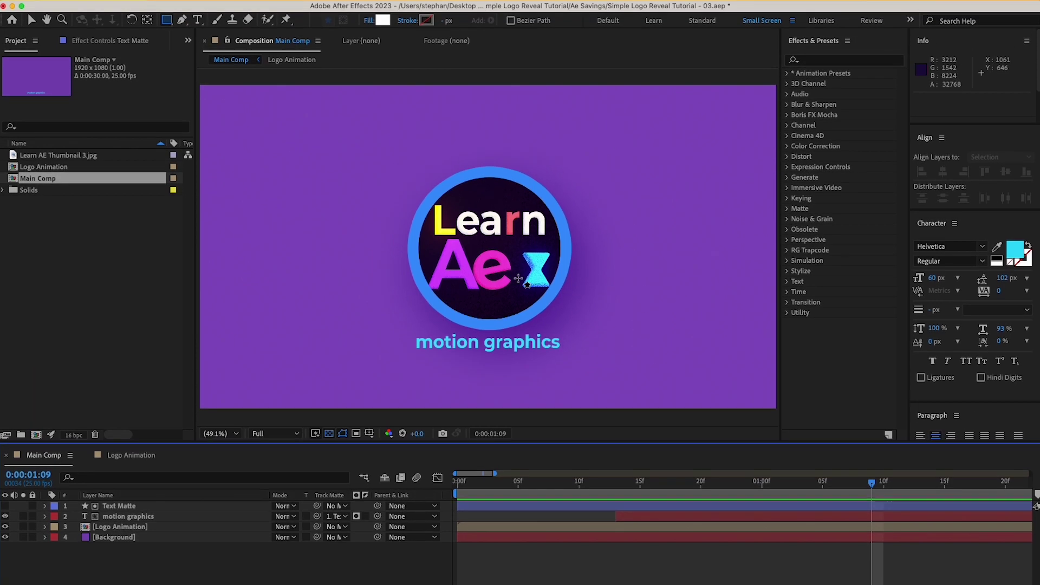
Step: Move to 0:00:00:22 with the Selection tool active and expand the Logo Animation layer's transform properties to reach its Scale
{"action": "left_click", "coordinate": [30, 33]}
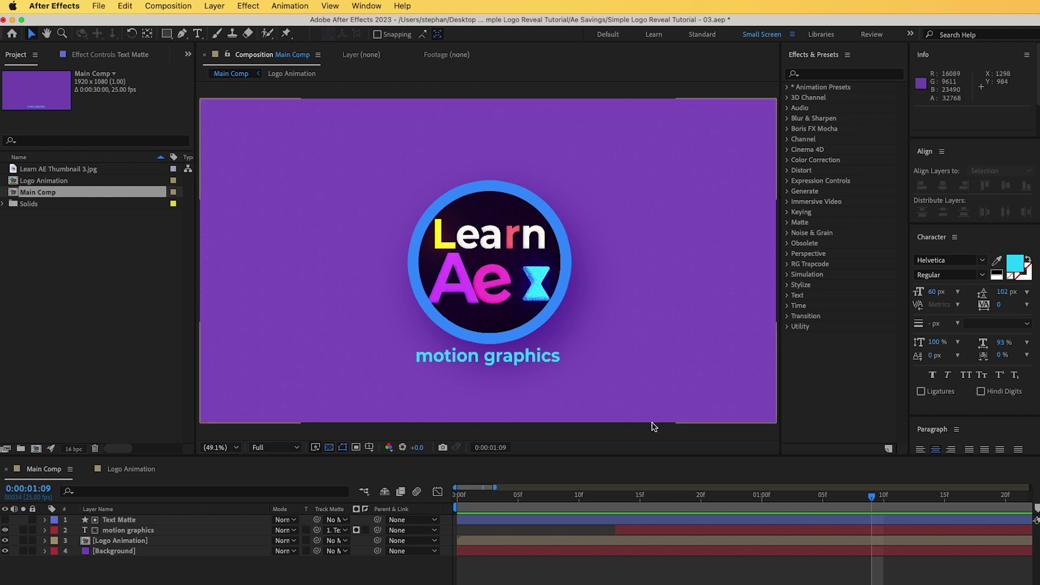
{"action": "left_click", "coordinate": [712, 503]}
{"action": "mouse_move", "coordinate": [712, 505]}
{"action": "left_mouse_down"}
{"action": "mouse_move", "coordinate": [872, 518]}
{"action": "mouse_move", "coordinate": [725, 512]}
{"action": "left_mouse_up"}
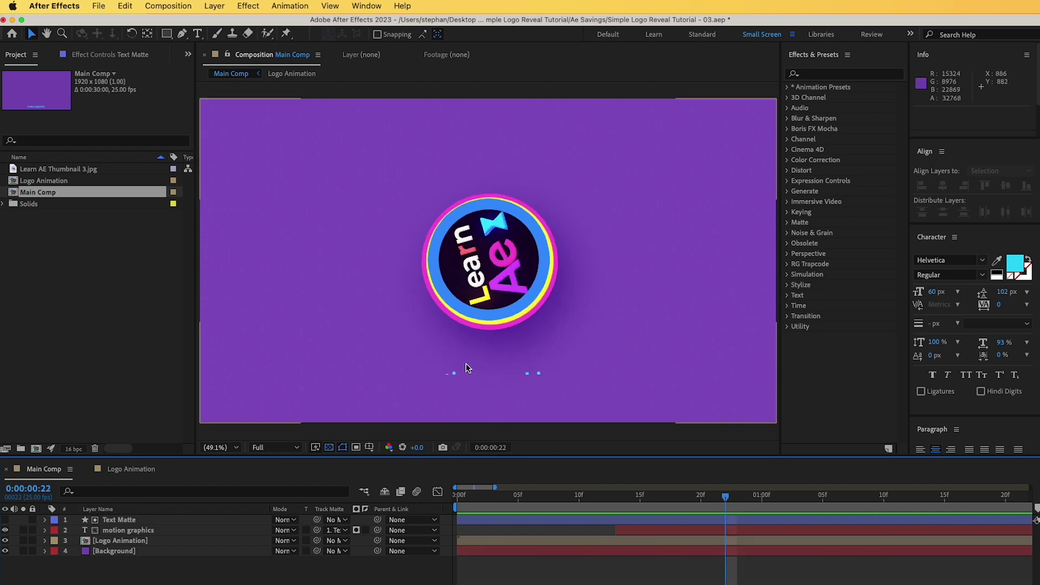
{"action": "left_click", "coordinate": [119, 541]}
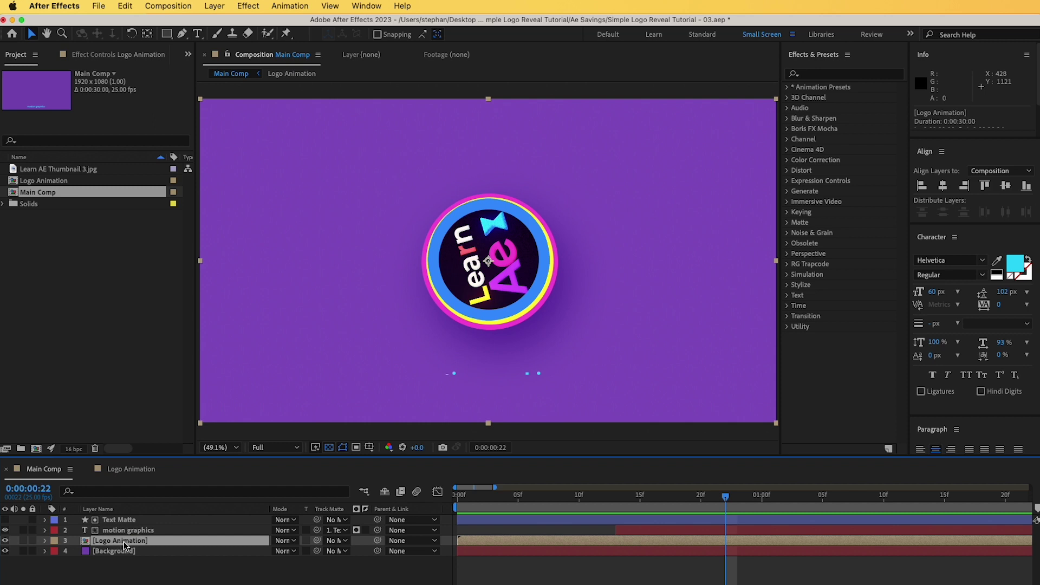
{"action": "key", "text": "s"}
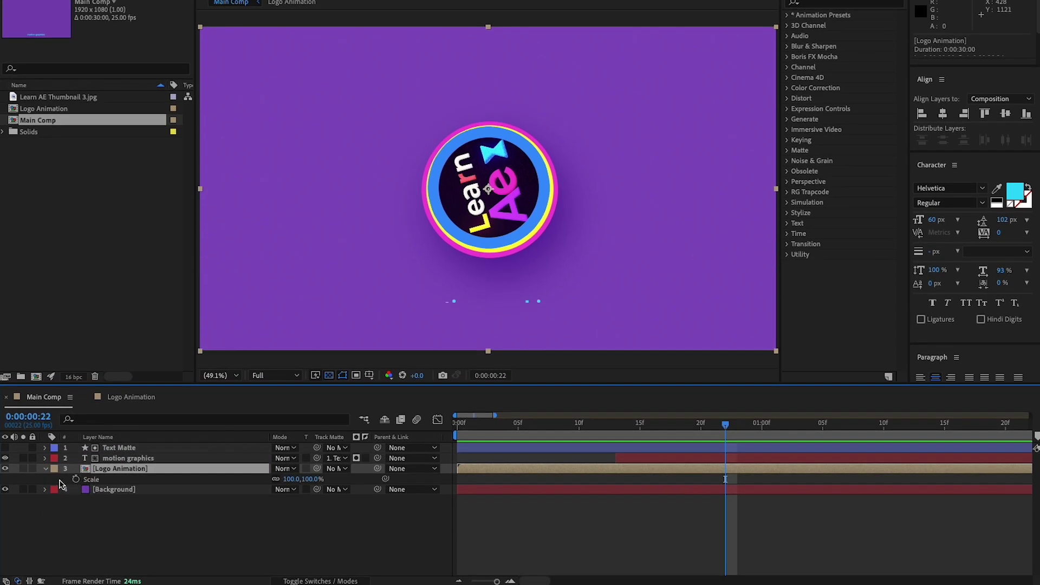
{"action": "left_click", "coordinate": [47, 470]}
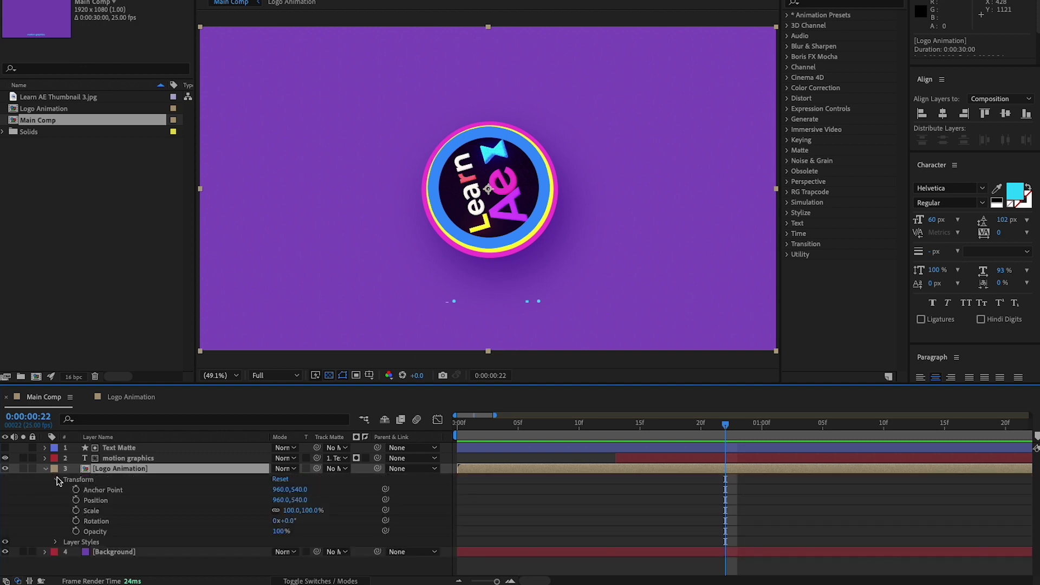
{"action": "left_click", "coordinate": [97, 512]}
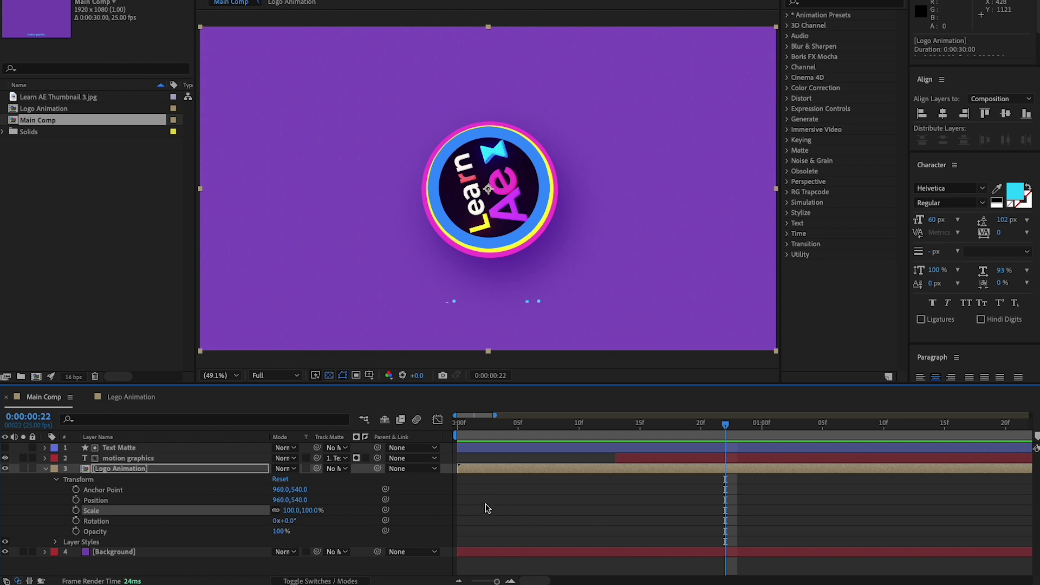
Step: Check the third layer's Scale keyframes inside the Logo Animation composition, move to 0:00:01:04, and return to Main Comp
{"action": "left_click", "coordinate": [130, 398]}
{"action": "left_click", "coordinate": [123, 471]}
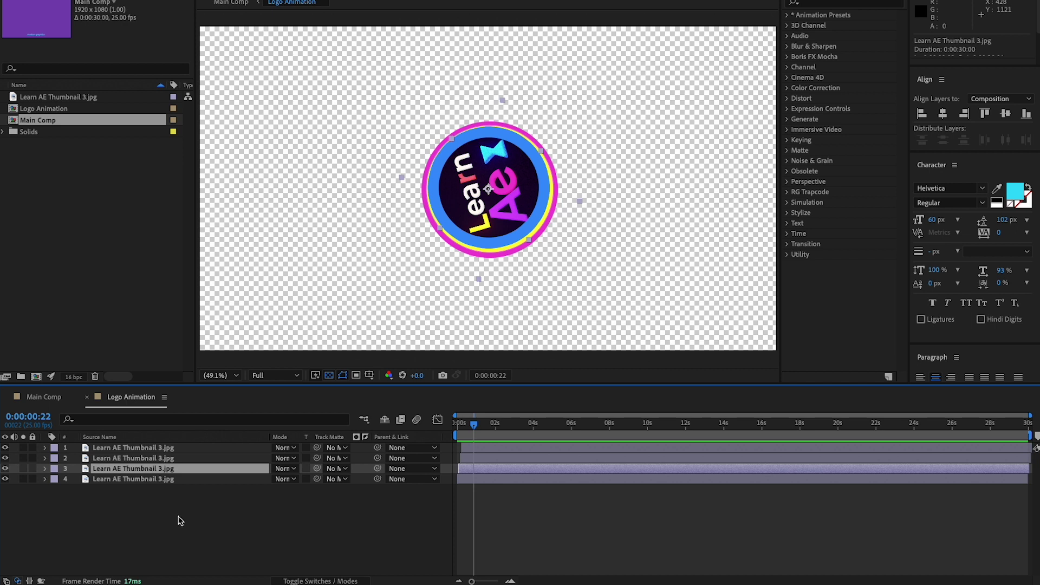
{"action": "key", "text": "s"}
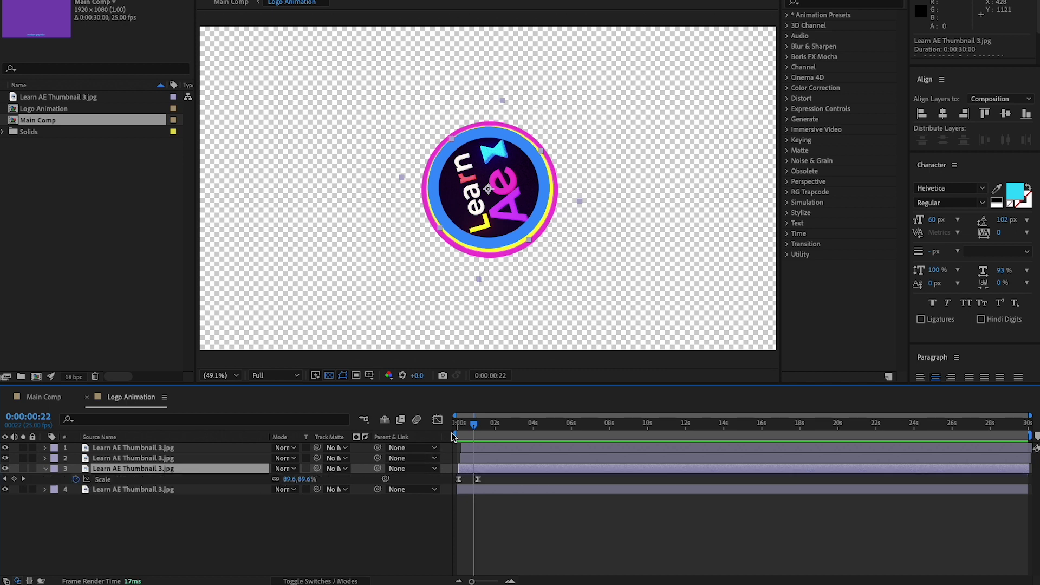
{"action": "mouse_move", "coordinate": [474, 428]}
{"action": "left_mouse_down"}
{"action": "mouse_move", "coordinate": [459, 428]}
{"action": "mouse_move", "coordinate": [479, 428]}
{"action": "left_mouse_up"}
{"action": "left_click", "coordinate": [38, 401]}
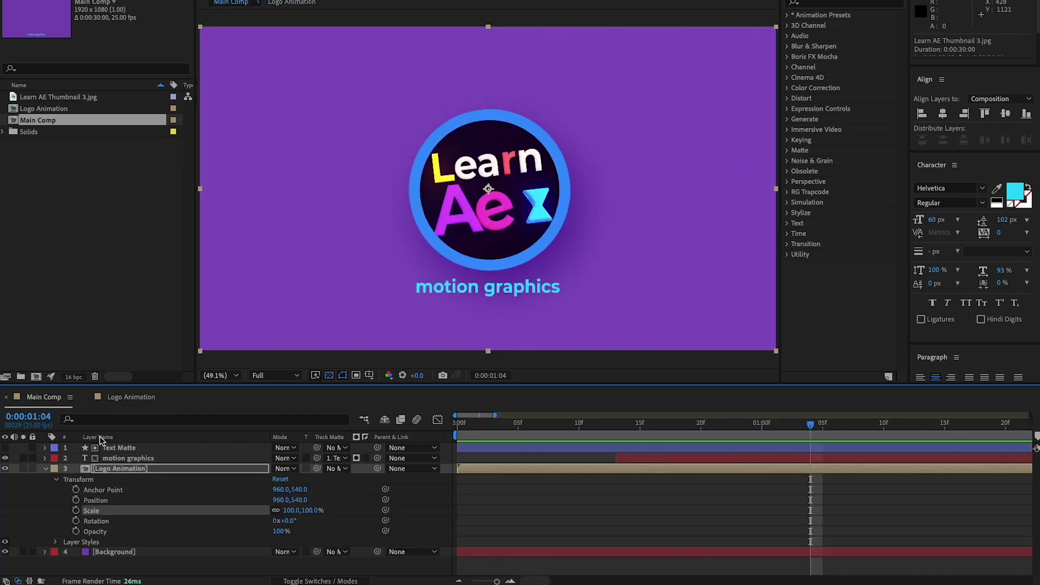
Step: Add Scale keyframes to the Logo Animation layer at 0:00:01:04 and 0:00:00:22
{"action": "left_click", "coordinate": [128, 471]}
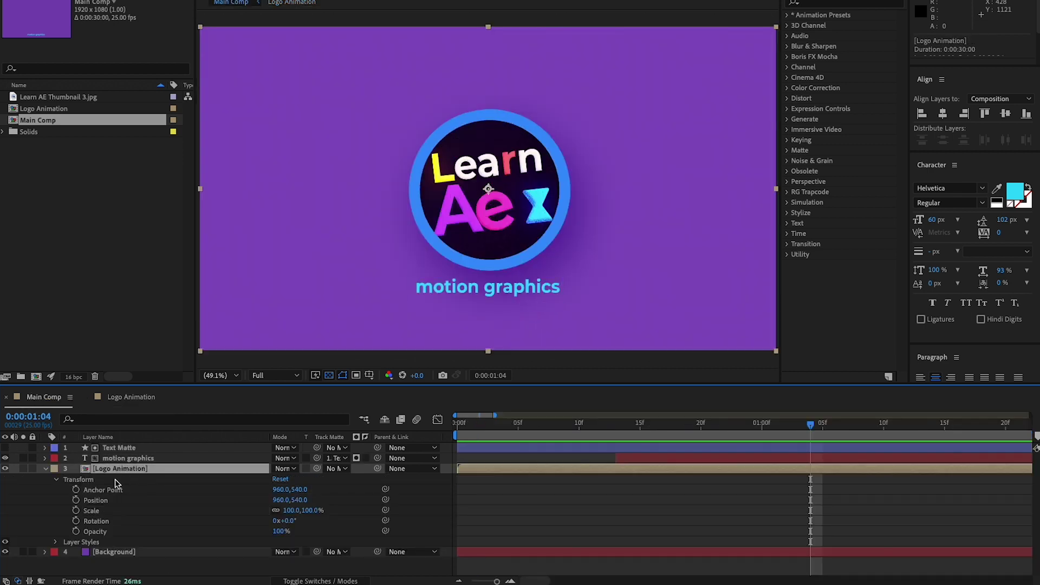
{"action": "left_click", "coordinate": [76, 511]}
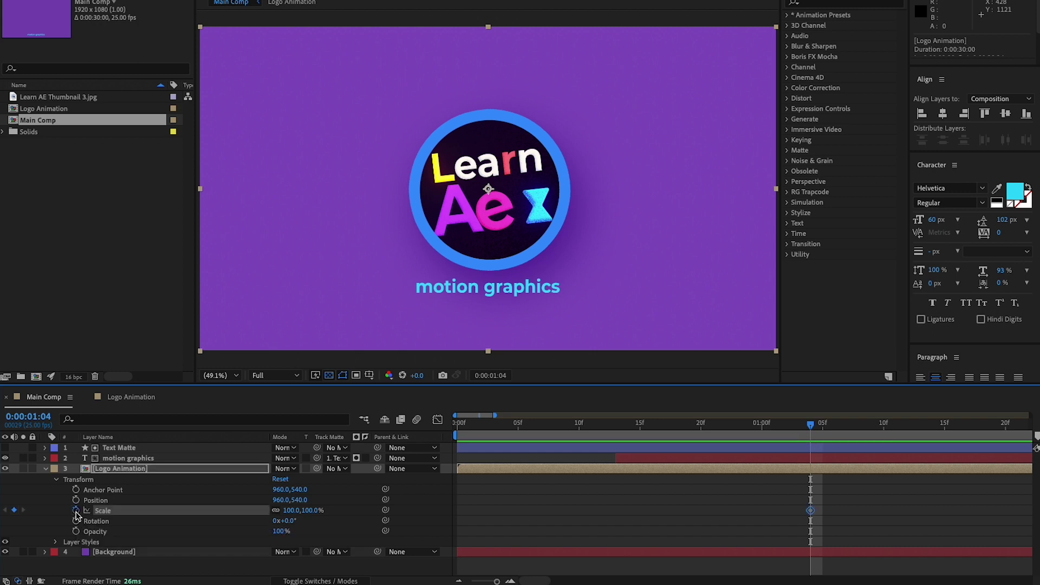
{"action": "left_click_drag", "start_coordinate": [817, 431], "coordinate": [727, 428]}
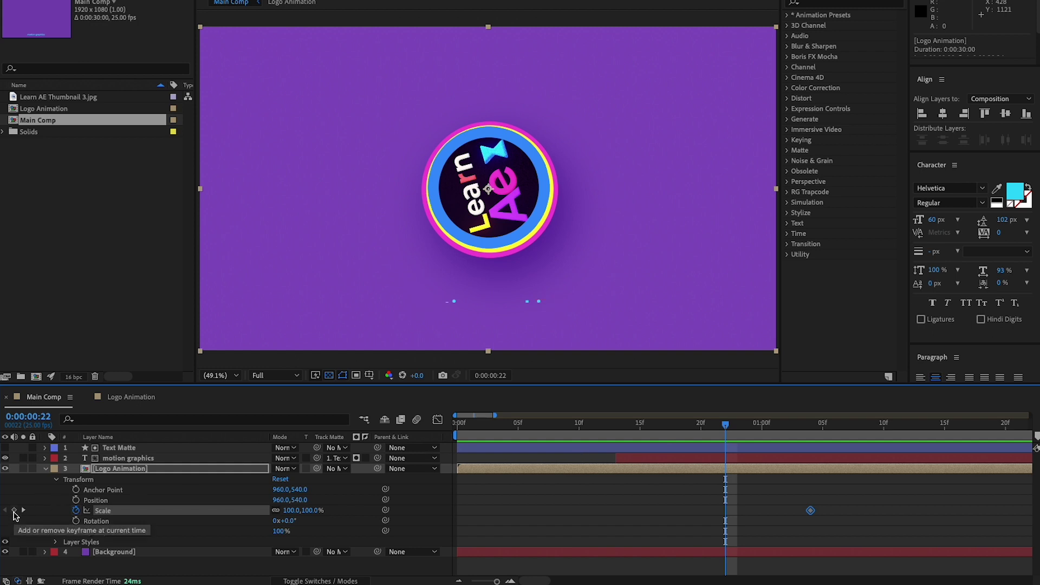
{"action": "left_click", "coordinate": [14, 510]}
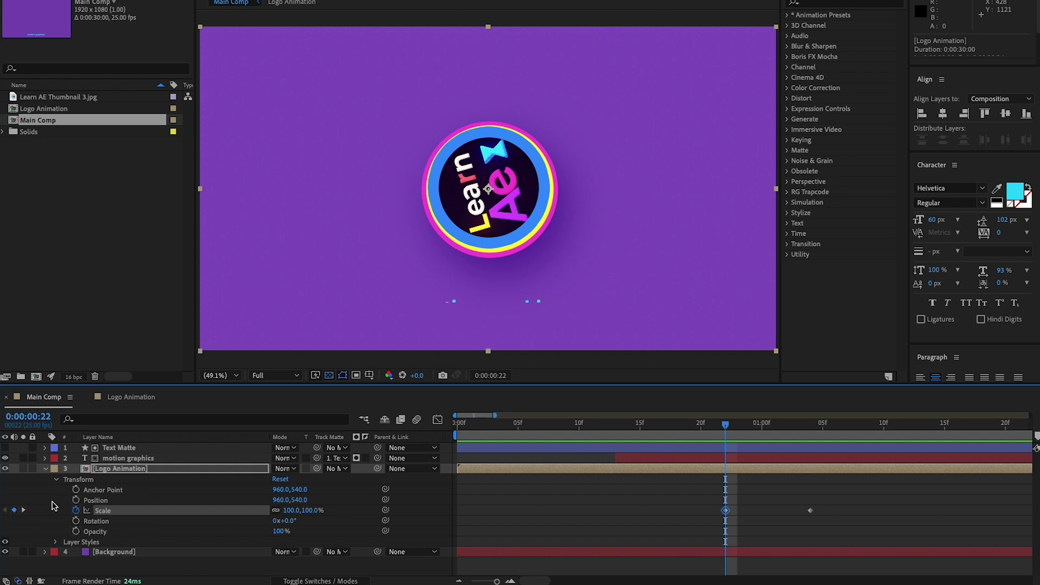
Step: Set the Logo Animation layer's Scale to 75% at the 0:00:01:04 keyframe
{"action": "left_click", "coordinate": [23, 510]}
{"action": "key", "text": "j"}
{"action": "left_click", "coordinate": [22, 511]}
{"action": "left_click", "coordinate": [5, 510]}
{"action": "left_click", "coordinate": [23, 511]}
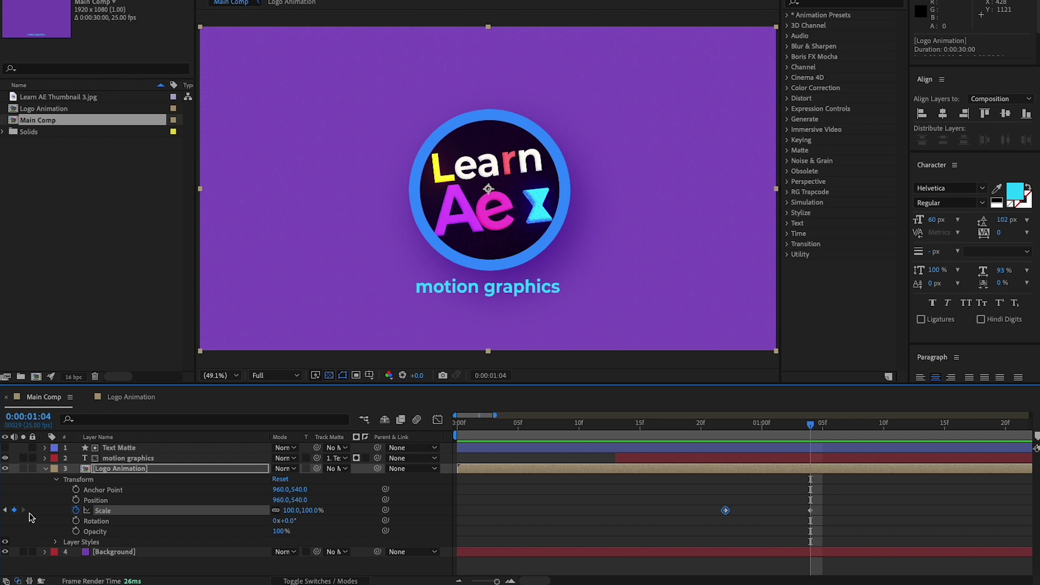
{"action": "left_click_drag", "start_coordinate": [309, 510], "coordinate": [295, 510]}
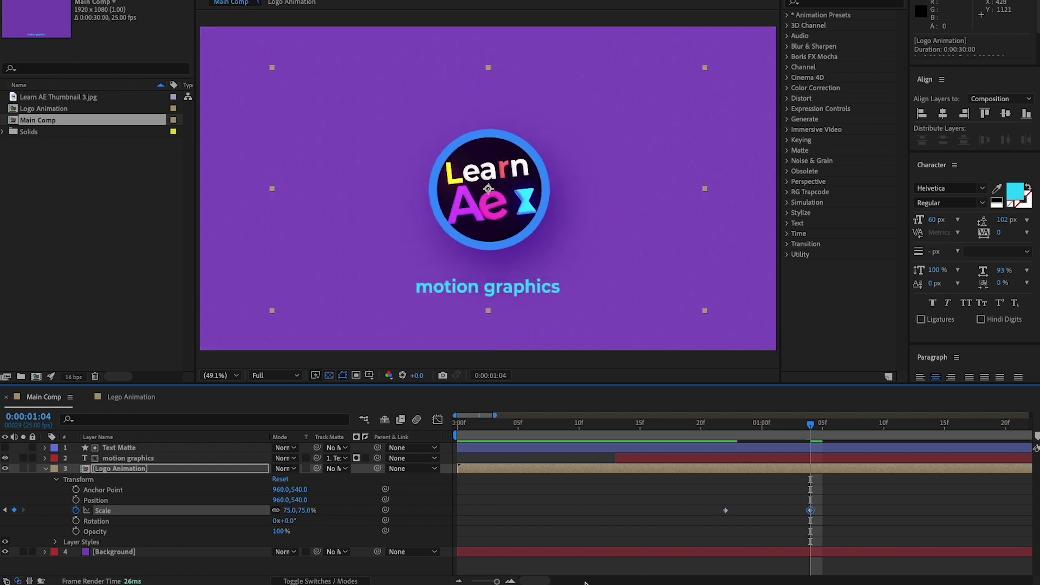
Step: Apply Easy Ease to both of the Logo Animation layer's Scale keyframes and preview the animation
{"action": "left_click_drag", "start_coordinate": [707, 524], "coordinate": [850, 511]}
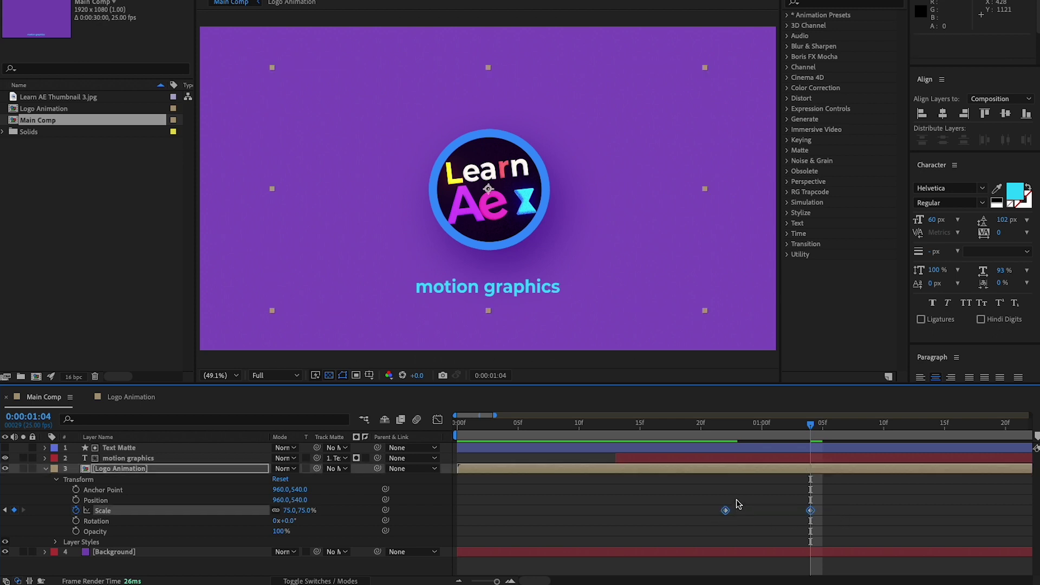
{"action": "key", "text": "F9"}
{"action": "left_click", "coordinate": [44, 469]}
{"action": "left_click", "coordinate": [125, 521]}
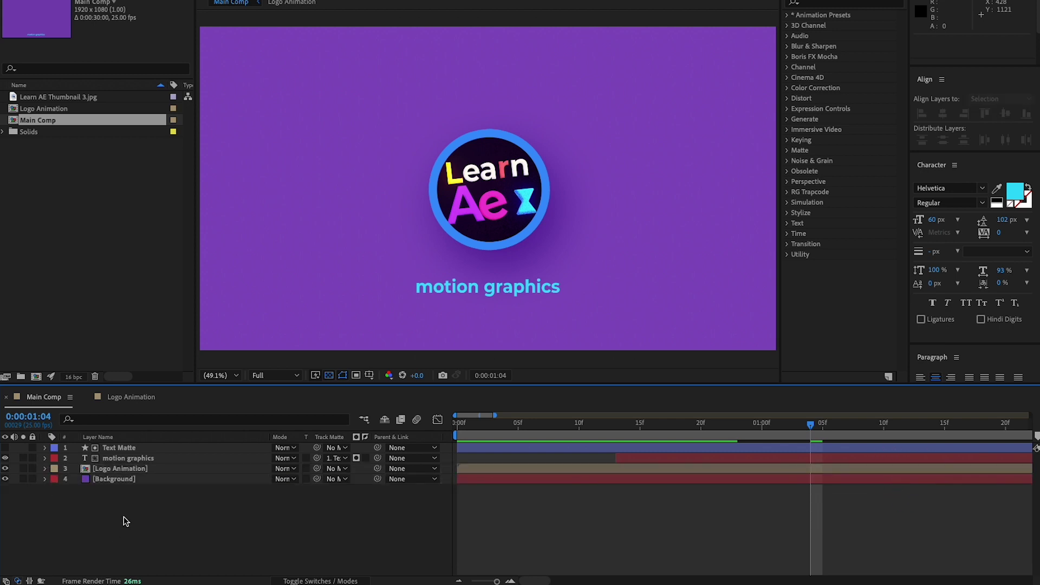
{"action": "key", "text": "space"}
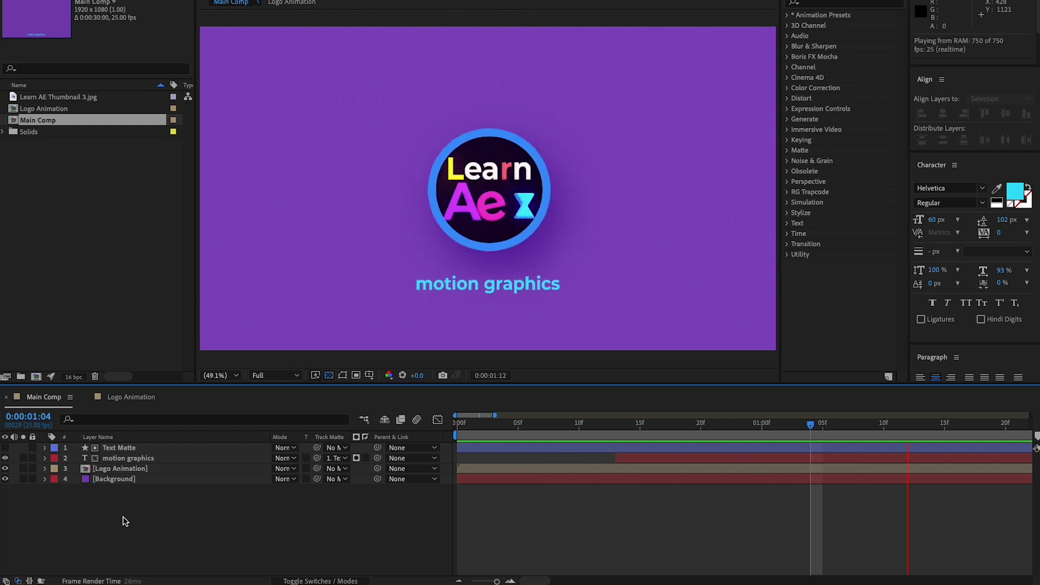
Step: Apply the Gradient Ramp effect to the Background layer and disable it temporarily to expose the solid purple
{"action": "left_click", "coordinate": [123, 481]}
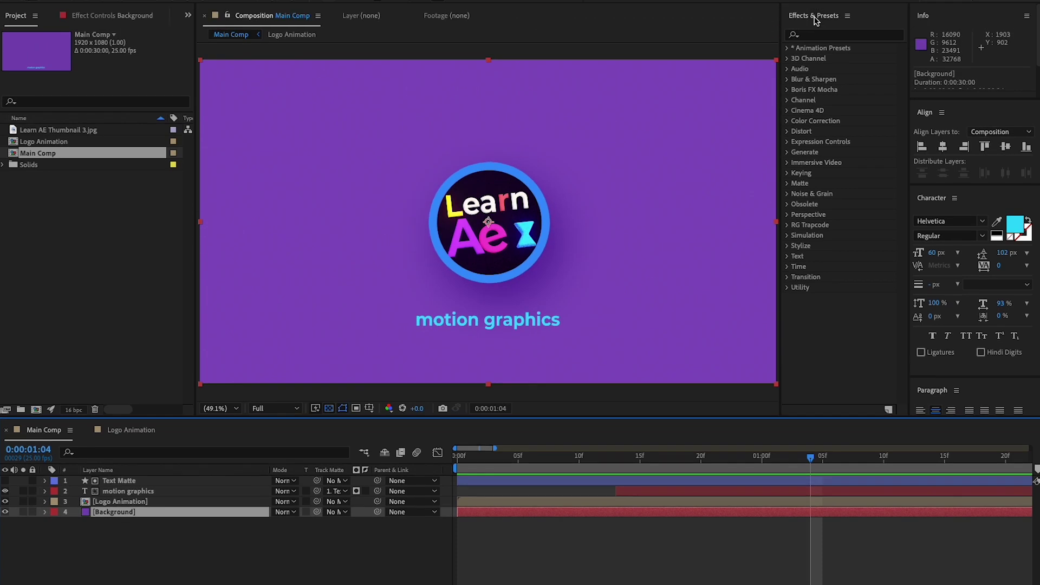
{"action": "left_click", "coordinate": [834, 34]}
{"action": "type", "text": "ramp"}
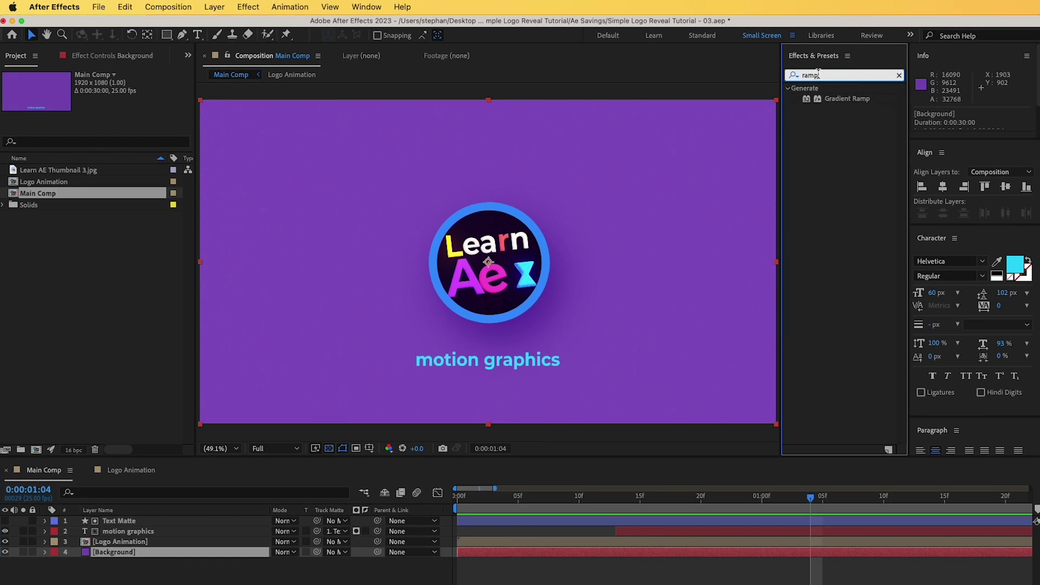
{"action": "left_click_drag", "start_coordinate": [835, 103], "coordinate": [250, 552]}
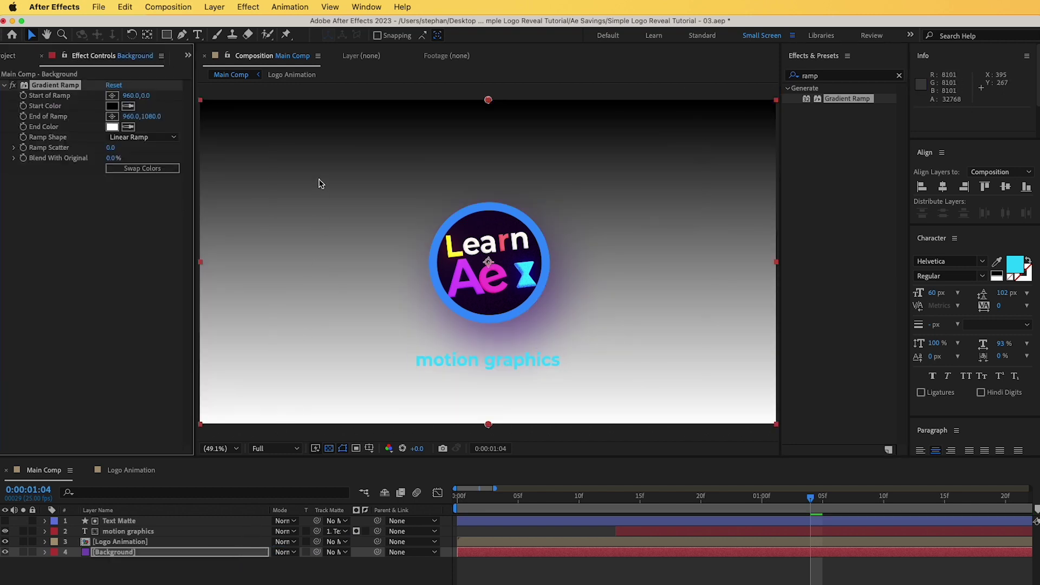
{"action": "left_click", "coordinate": [13, 86]}
{"action": "left_click", "coordinate": [13, 86]}
{"action": "left_click", "coordinate": [13, 85]}
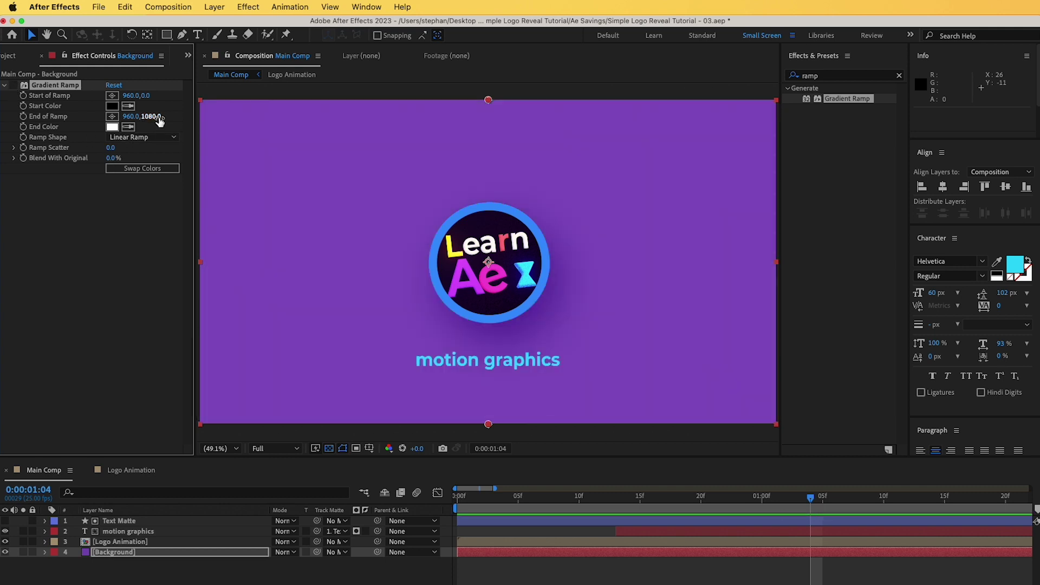
Step: Sample the background purple, 7D4BB7, for both the start and end colors of the Gradient Ramp
{"action": "left_click", "coordinate": [128, 106]}
{"action": "left_click", "coordinate": [353, 198]}
{"action": "left_click", "coordinate": [129, 126]}
{"action": "left_click", "coordinate": [222, 238]}
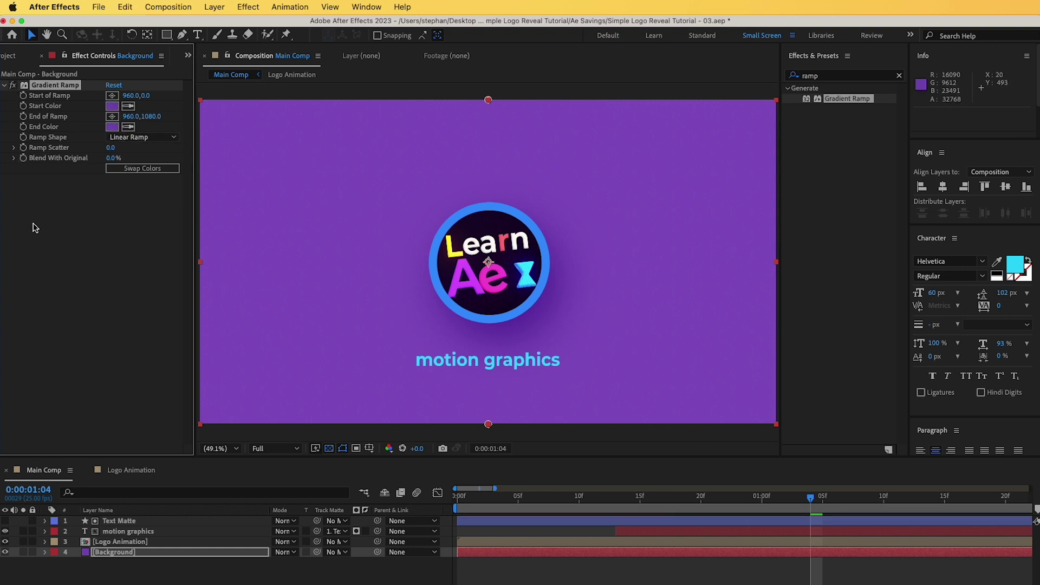
Step: Change the Gradient Ramp's end color to a darker purple
{"action": "left_click", "coordinate": [113, 128]}
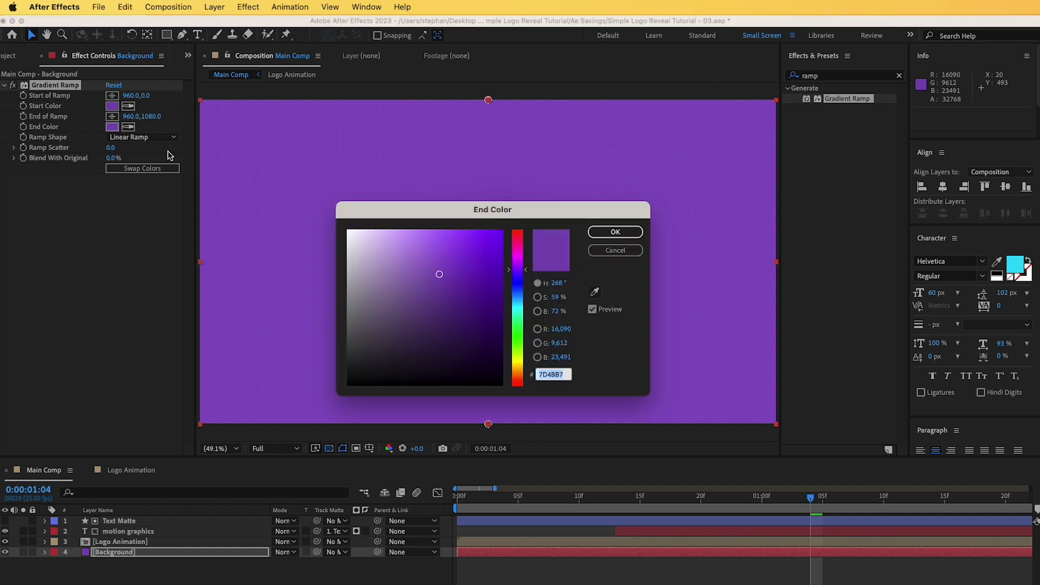
{"action": "left_click_drag", "start_coordinate": [439, 275], "coordinate": [448, 302]}
{"action": "left_click", "coordinate": [616, 232]}
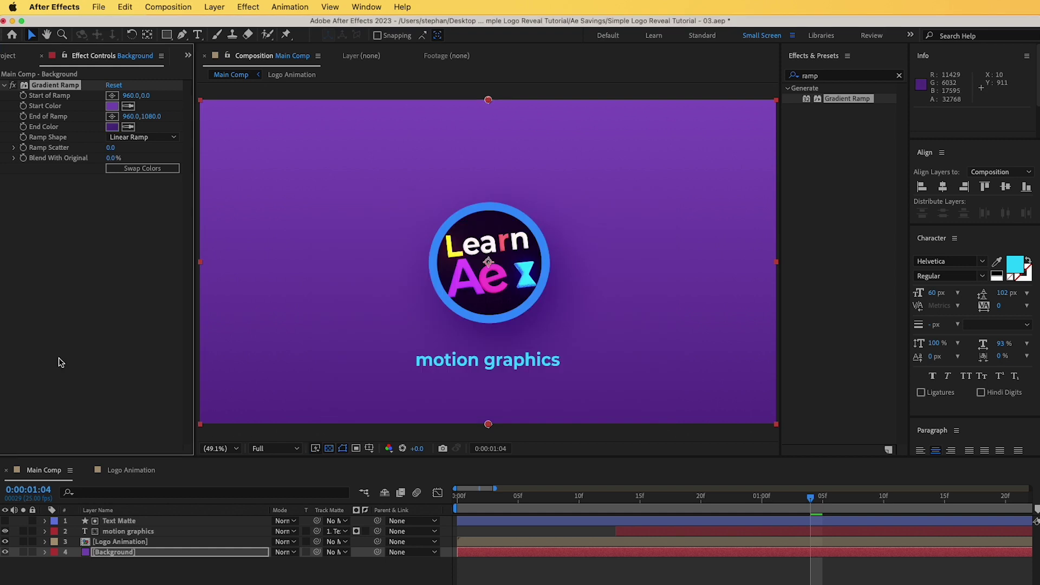
Step: Change the gradient to a Radial Ramp and place its start point at the logo's center, about 962, 540
{"action": "left_click", "coordinate": [142, 137]}
{"action": "left_click", "coordinate": [141, 165]}
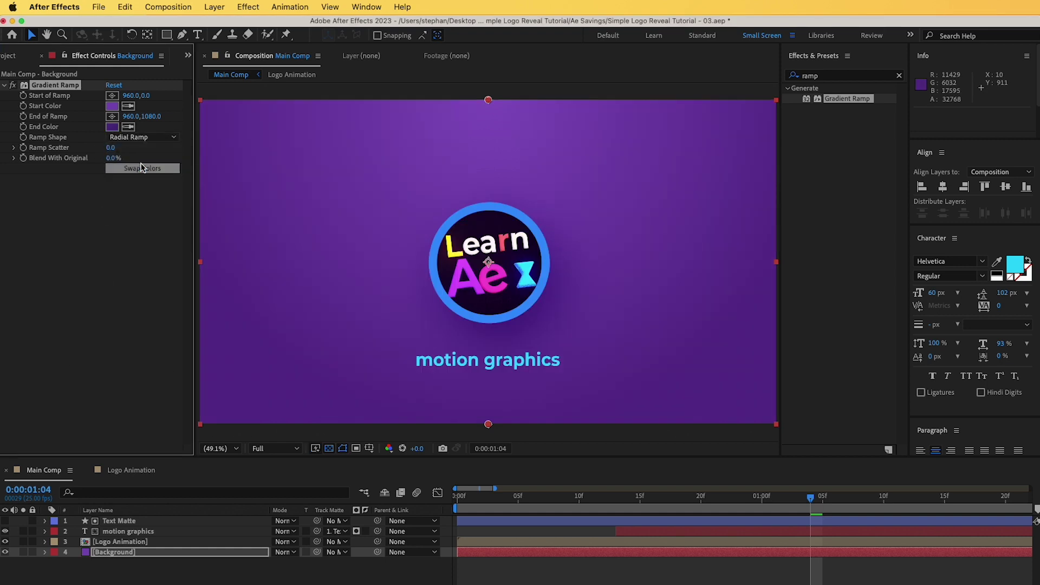
{"action": "left_click", "coordinate": [489, 101]}
{"action": "left_click_drag", "start_coordinate": [489, 102], "coordinate": [486, 261]}
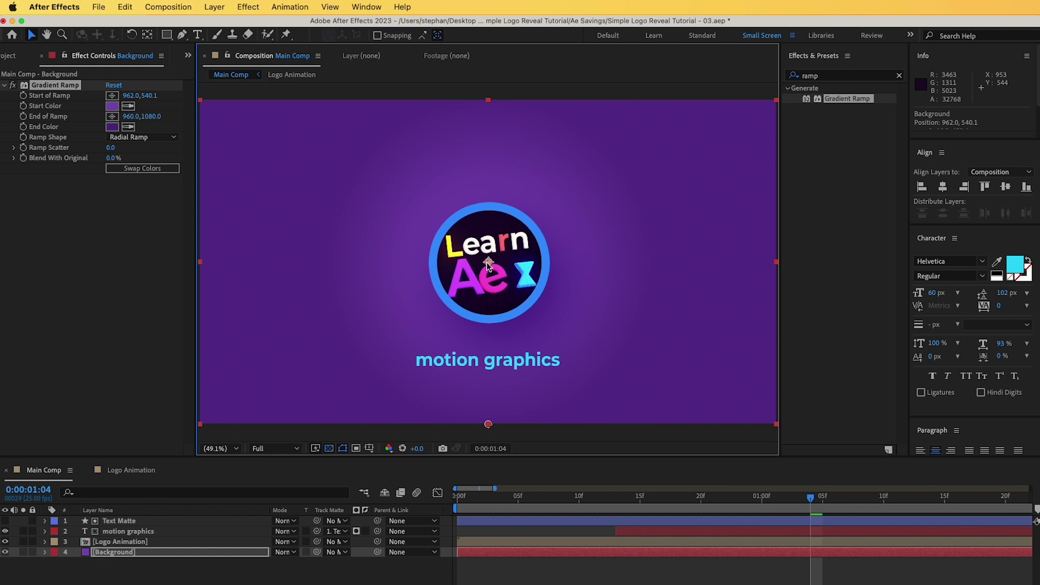
Step: Place the ramp's end point outside the frame beyond its lower-right corner, at about 2164, 1420, and preview the animation
{"action": "scroll", "coordinate": [486, 261], "scroll_direction": "down", "scroll_amount": 2}
{"action": "left_click_drag", "start_coordinate": [488, 346], "coordinate": [672, 397]}
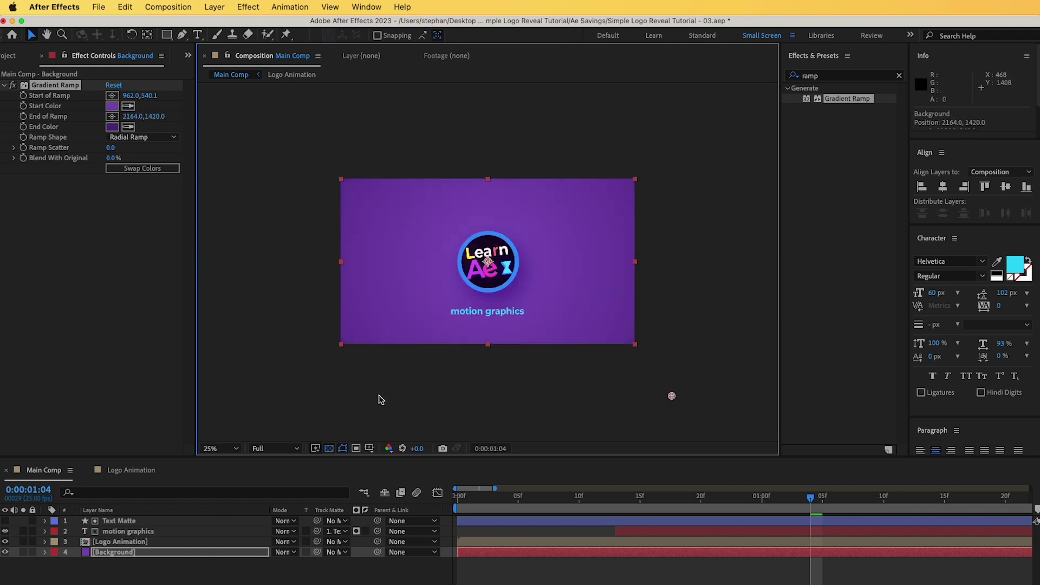
{"action": "key", "text": "period"}
{"action": "key", "text": "period"}
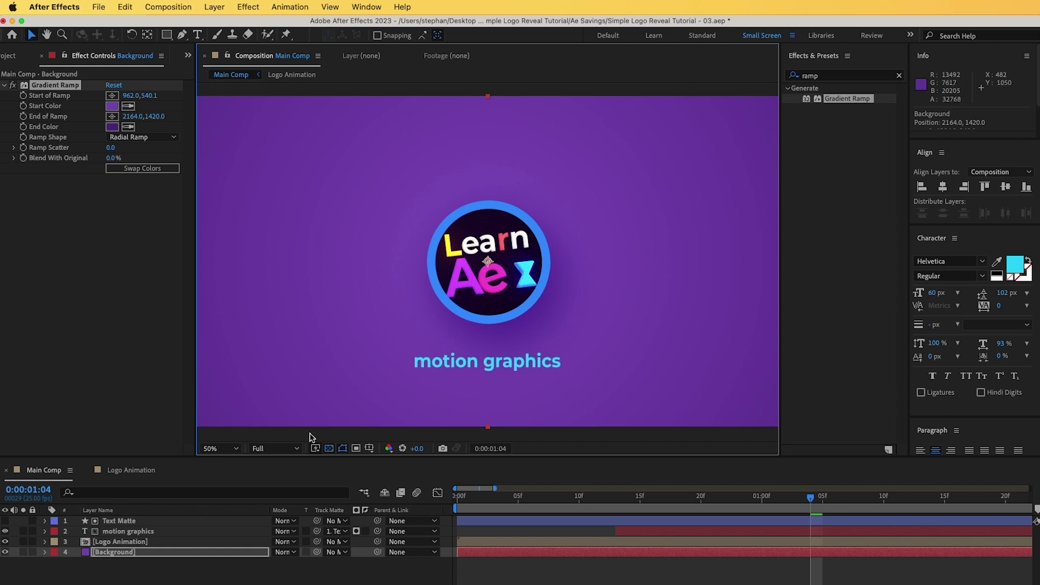
{"action": "left_click", "coordinate": [217, 449]}
{"action": "left_click", "coordinate": [220, 449]}
{"action": "left_click", "coordinate": [220, 451]}
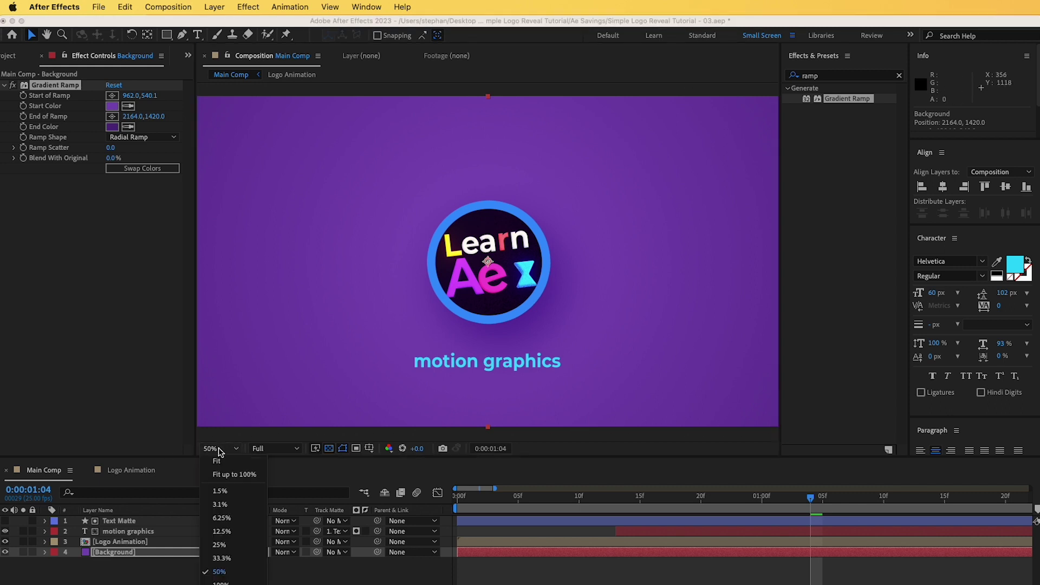
{"action": "left_click", "coordinate": [235, 475]}
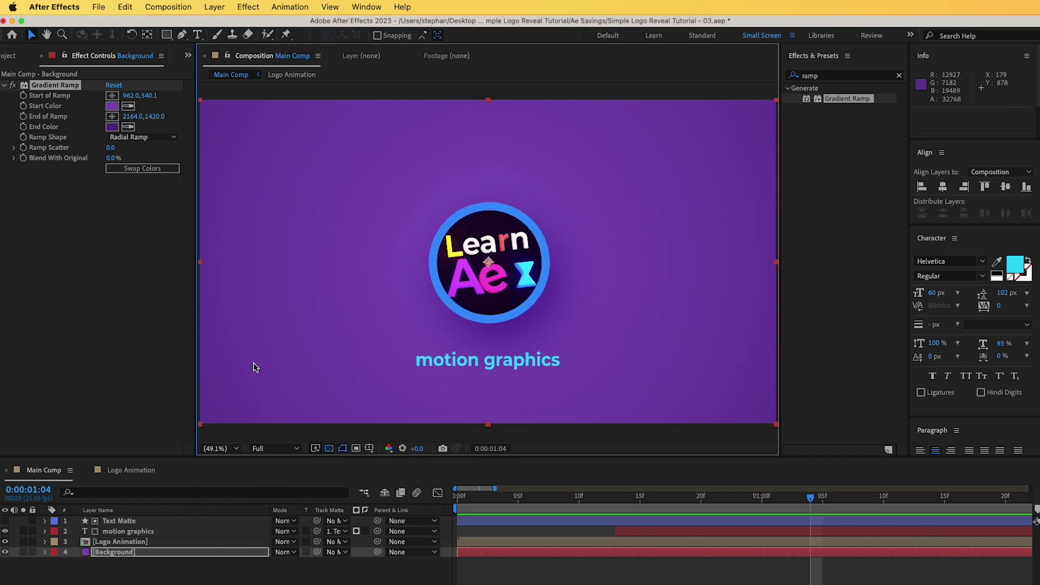
{"action": "key", "text": "space"}
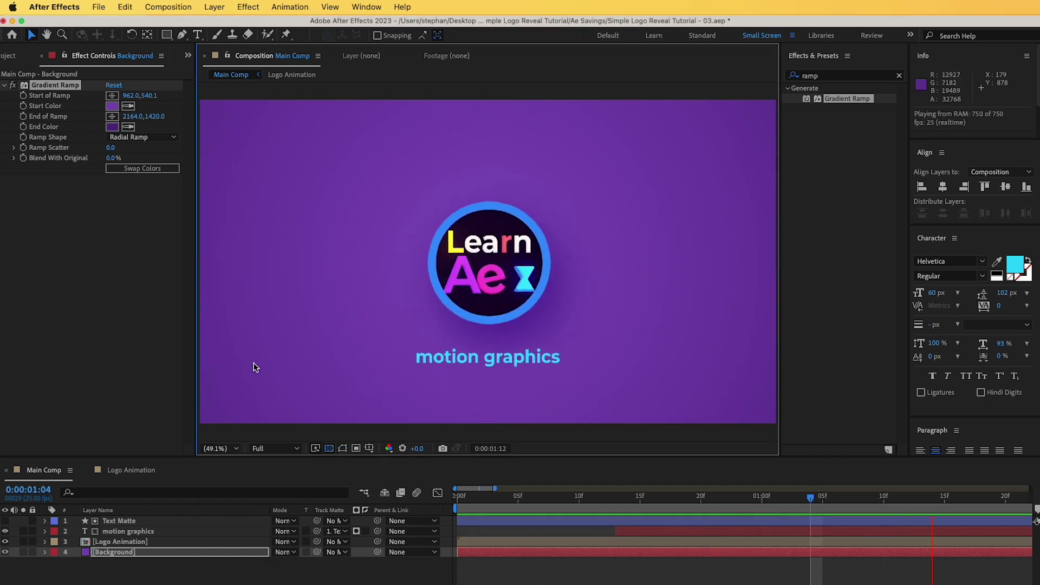
{"action": "key", "text": "space"}
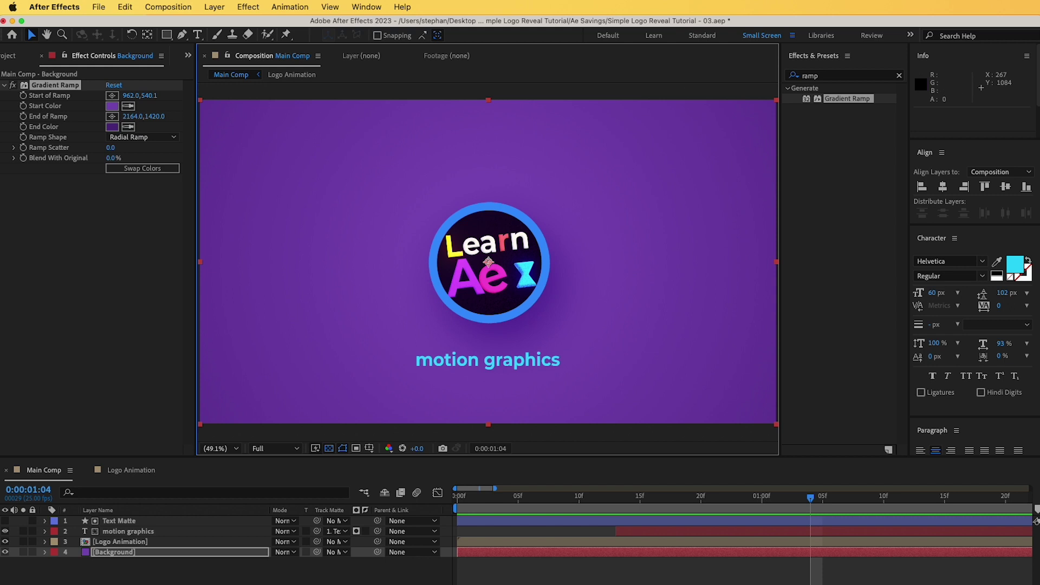
Step: End Main Comp's work area at the 4-second mark
{"action": "left_click_drag", "start_coordinate": [494, 488], "coordinate": [616, 488]}
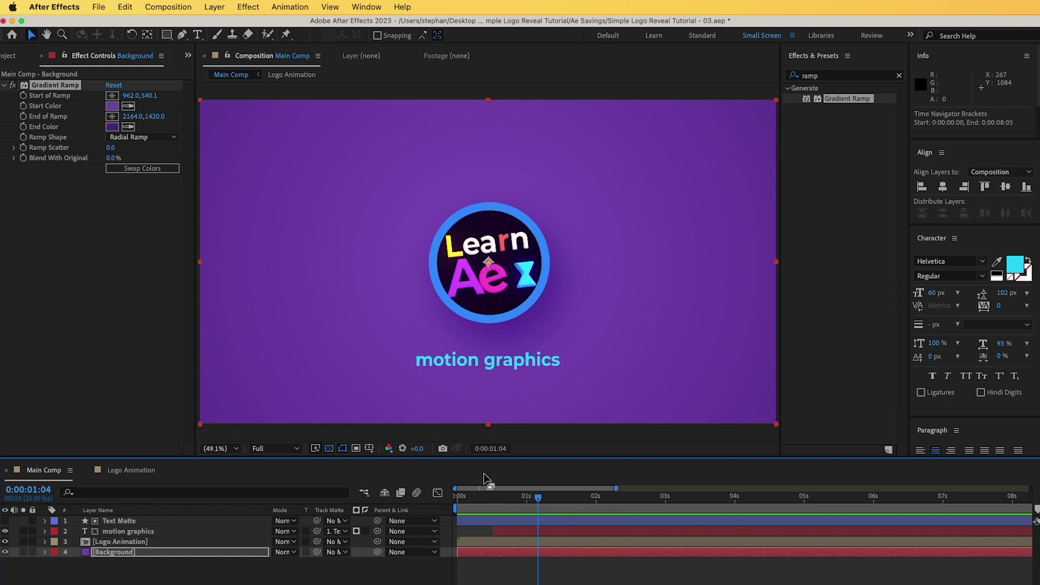
{"action": "left_click_drag", "start_coordinate": [482, 500], "coordinate": [735, 511]}
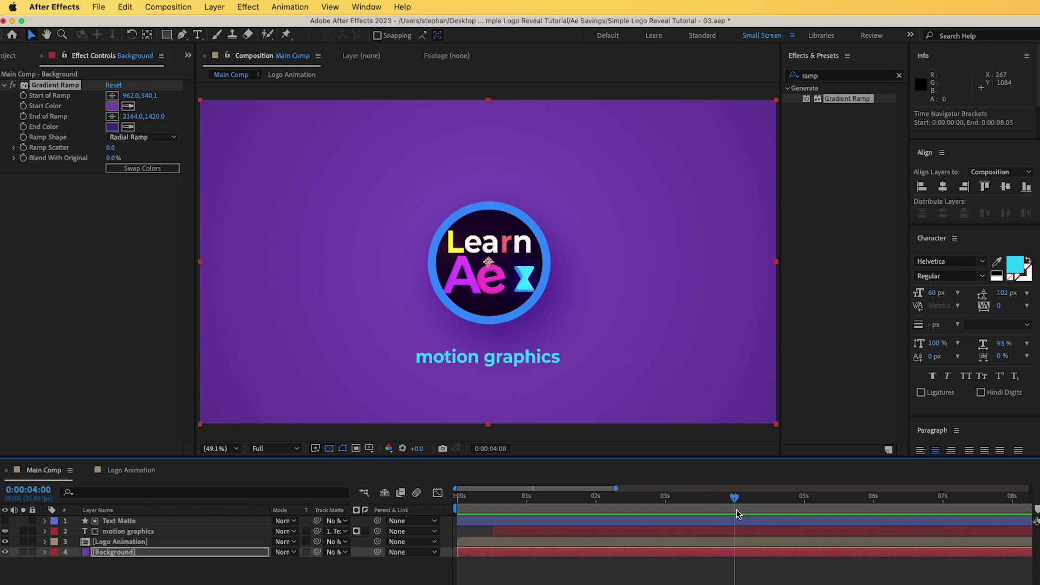
{"action": "key", "text": "n"}
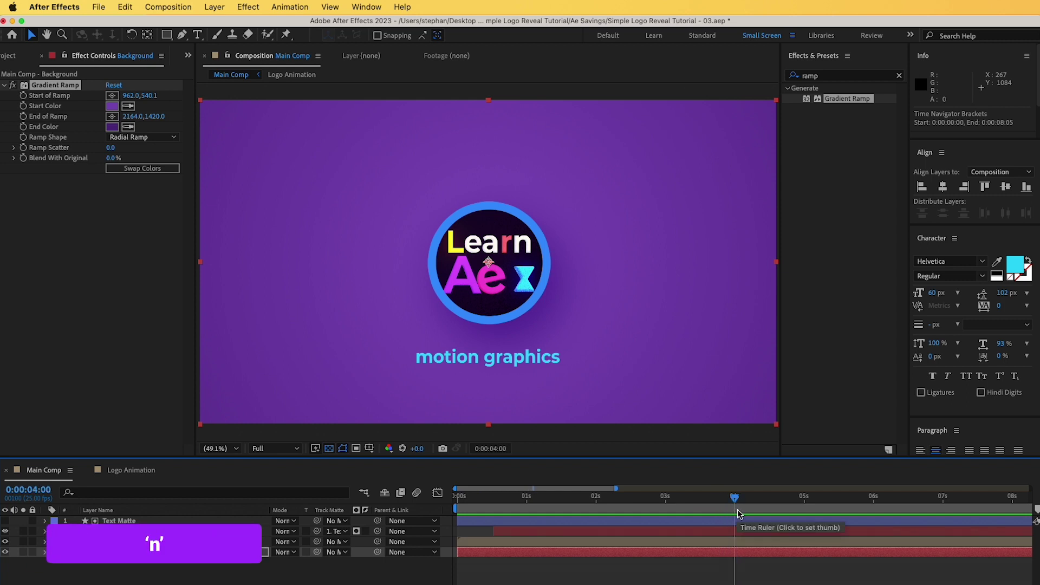
{"action": "left_click_drag", "start_coordinate": [737, 510], "coordinate": [879, 521]}
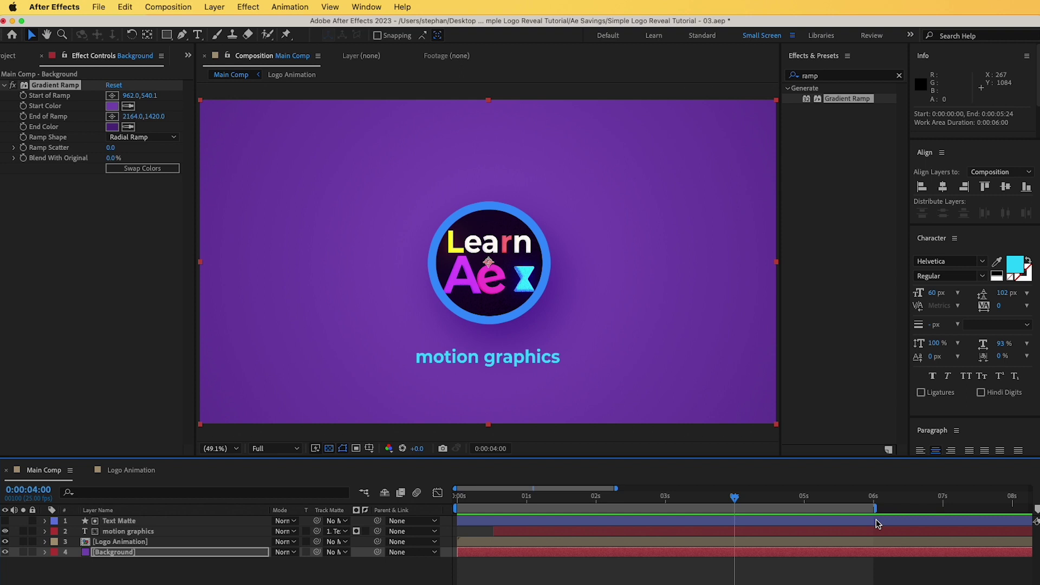
{"action": "key", "text": "n"}
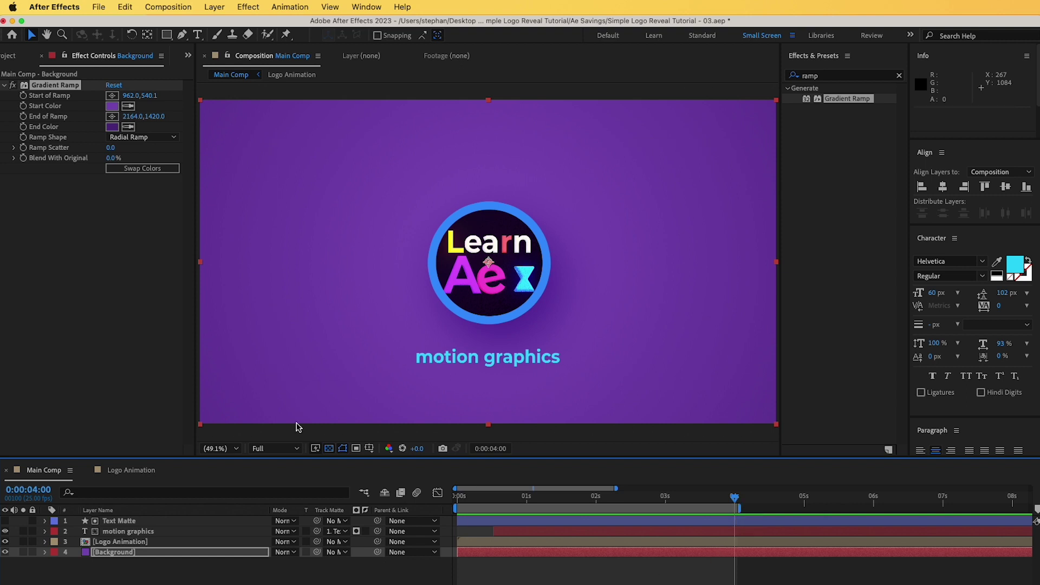
{"action": "left_click", "coordinate": [161, 7]}
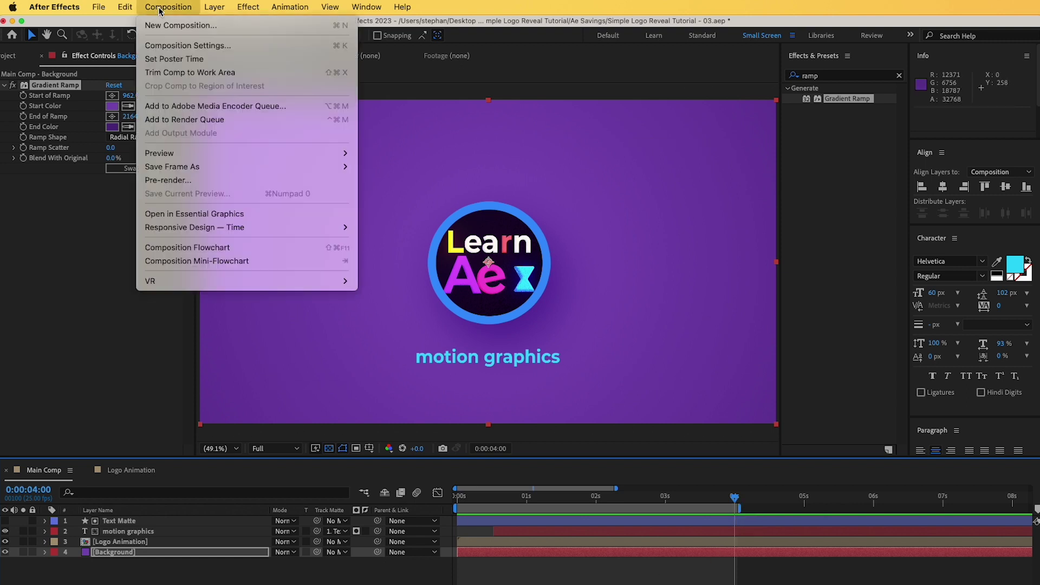
{"action": "left_click", "coordinate": [213, 120]}
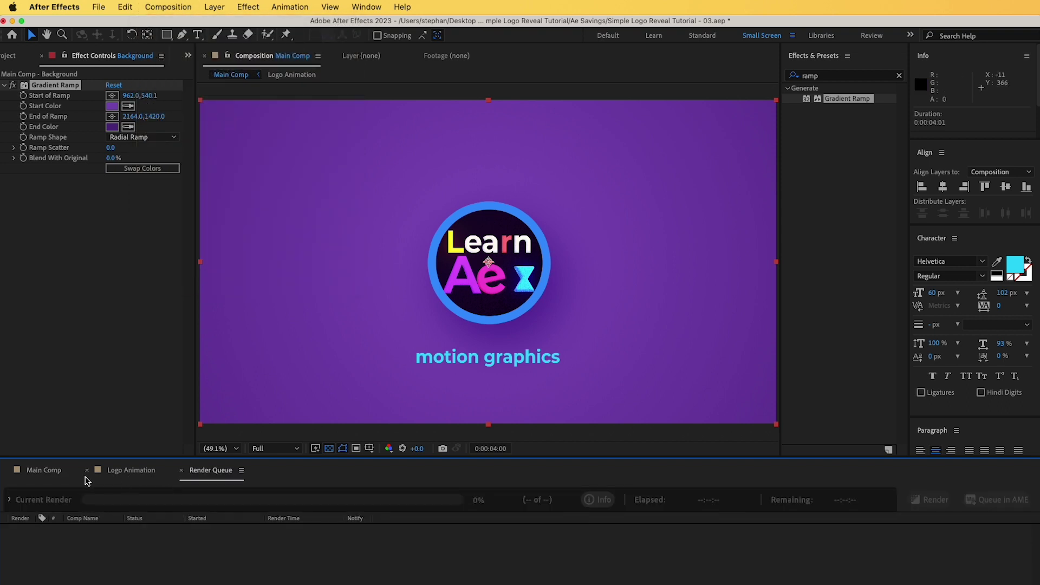
{"action": "left_click", "coordinate": [44, 470]}
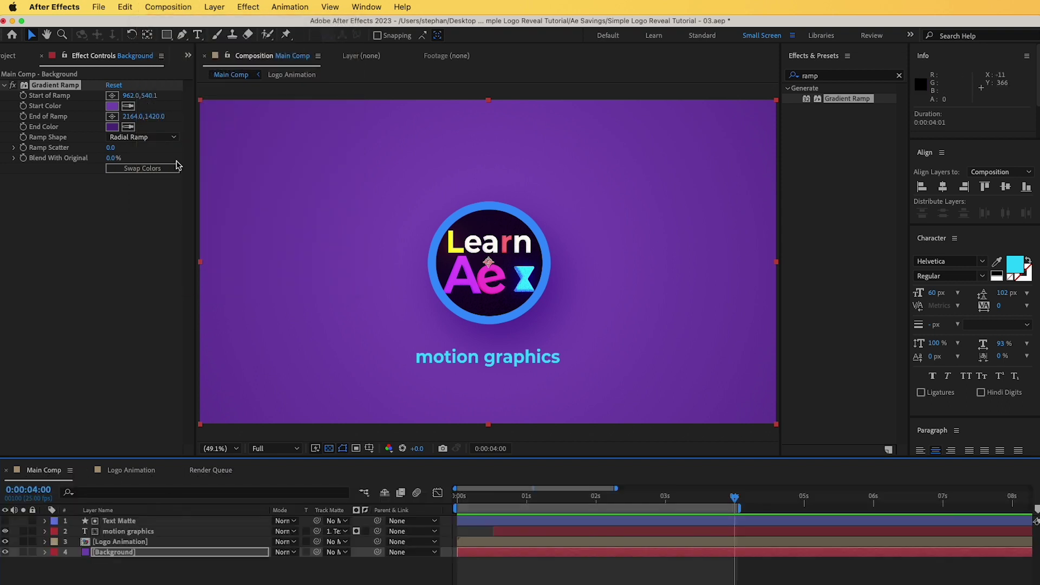
Step: Send Main Comp to the Adobe Media Encoder queue and open the export settings of its output
{"action": "left_click", "coordinate": [179, 8]}
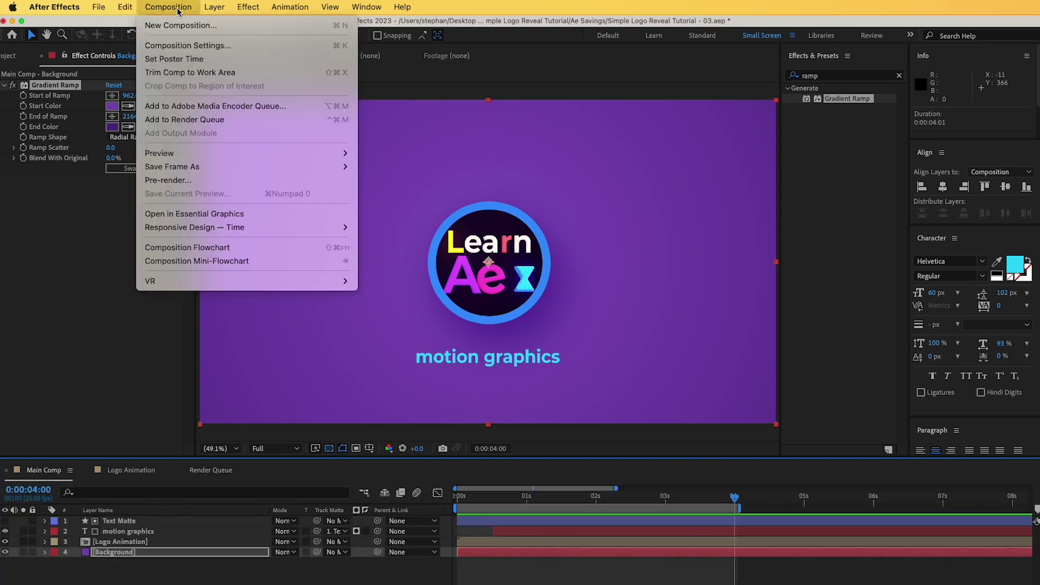
{"action": "left_click", "coordinate": [240, 110]}
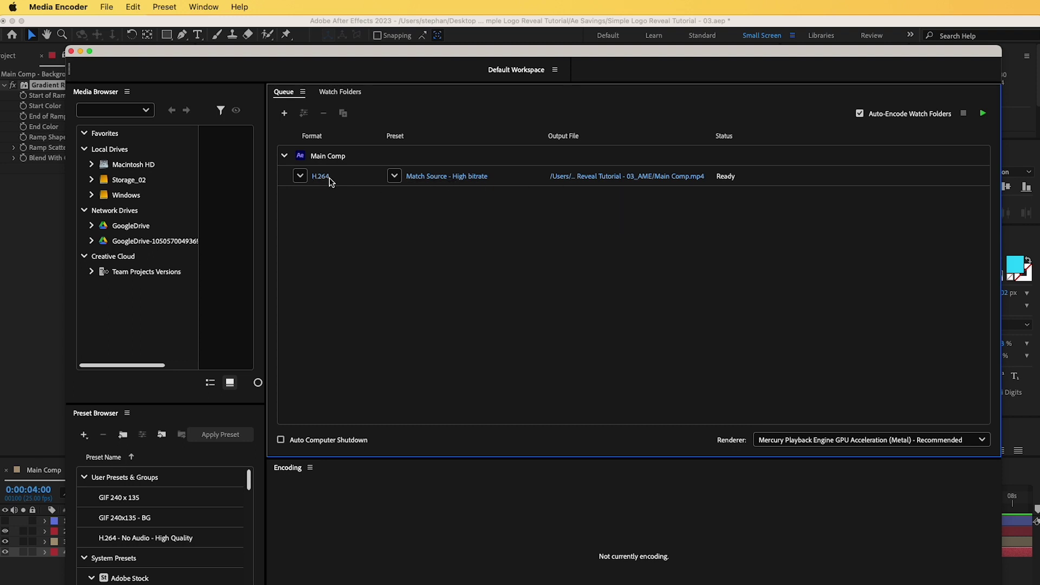
{"action": "key", "text": "Return"}
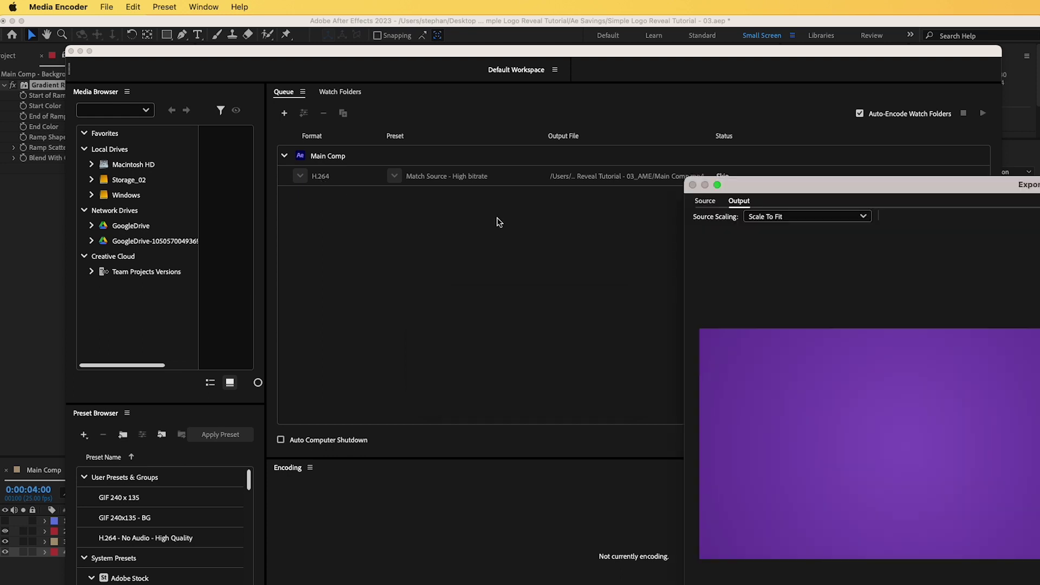
Step: Choose H.264 as the export format and name the output file My Logo Animation
{"action": "left_click_drag", "start_coordinate": [791, 195], "coordinate": [328, 87]}
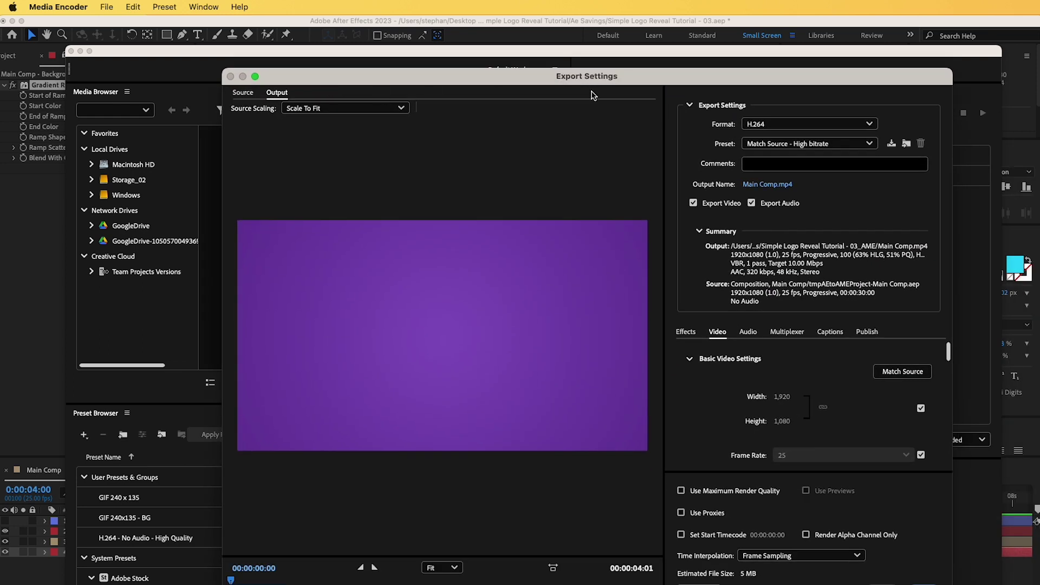
{"action": "left_click", "coordinate": [769, 125]}
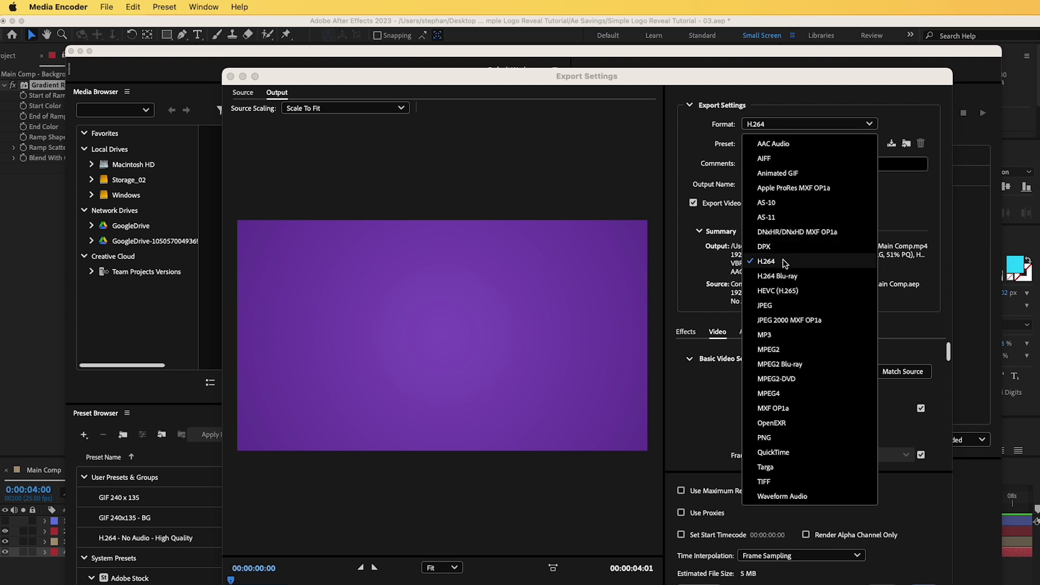
{"action": "left_click", "coordinate": [785, 262]}
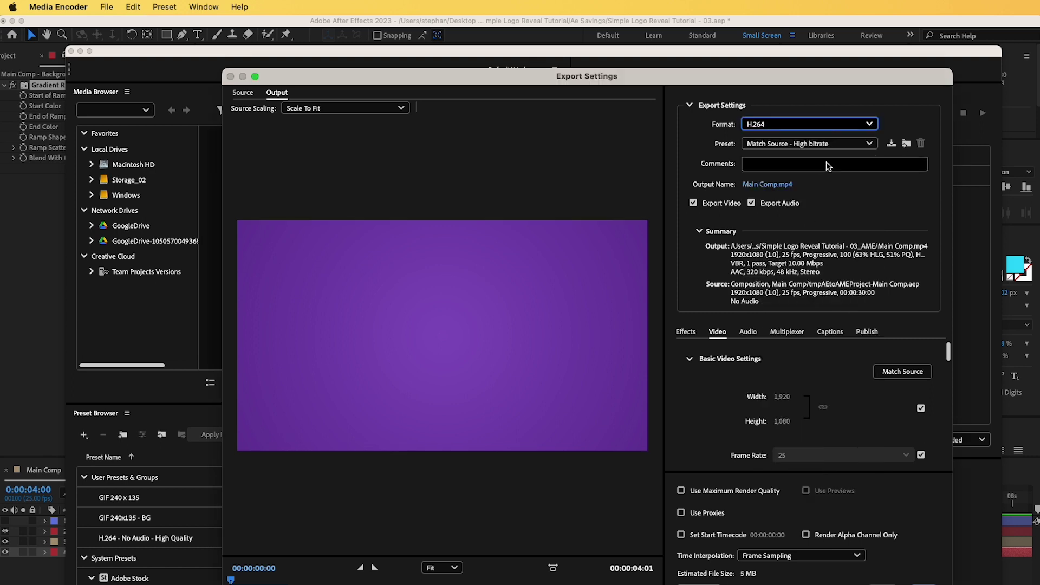
{"action": "left_click", "coordinate": [776, 187]}
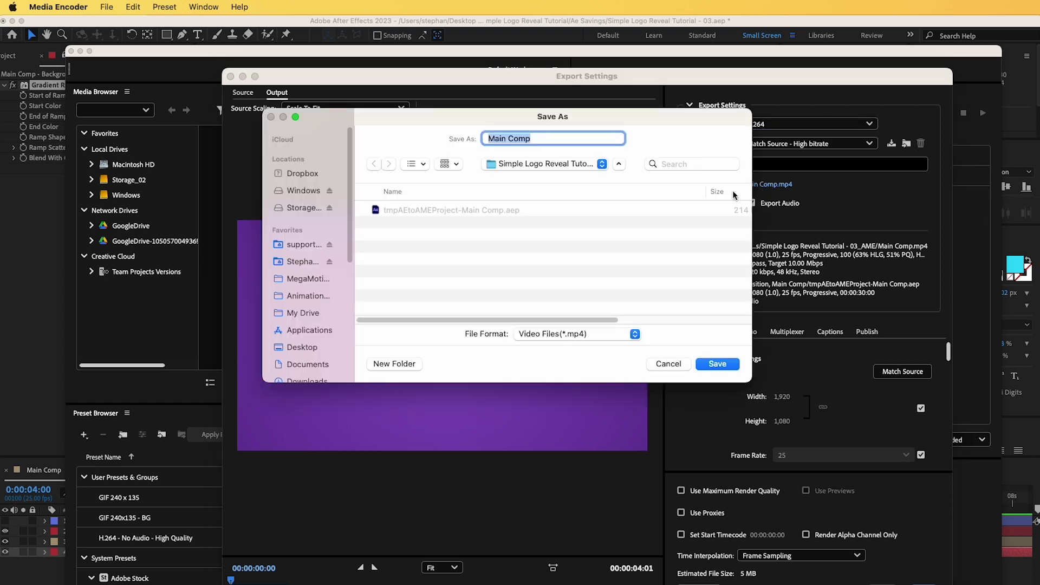
{"action": "type", "text": "My Logo Animation"}
{"action": "left_click", "coordinate": [717, 363]}
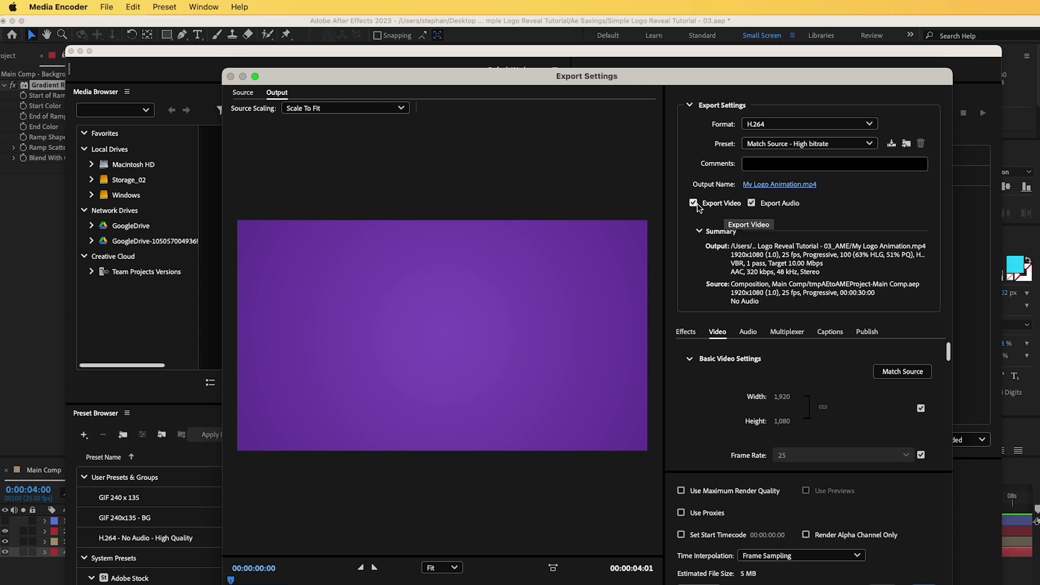
Step: Match the basic video settings to the source and set the target bitrate to 35 Mbps
{"action": "scroll", "coordinate": [867, 390], "scroll_direction": "down", "scroll_amount": 2}
{"action": "scroll", "coordinate": [898, 382], "scroll_direction": "up", "scroll_amount": 2}
{"action": "left_click", "coordinate": [900, 370]}
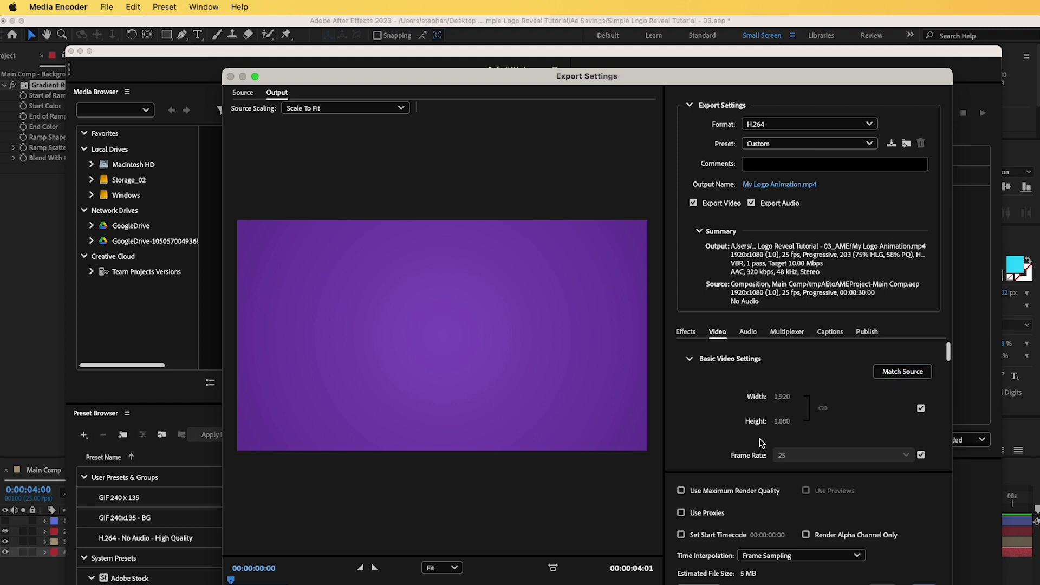
{"action": "left_click_drag", "start_coordinate": [948, 347], "coordinate": [930, 457]}
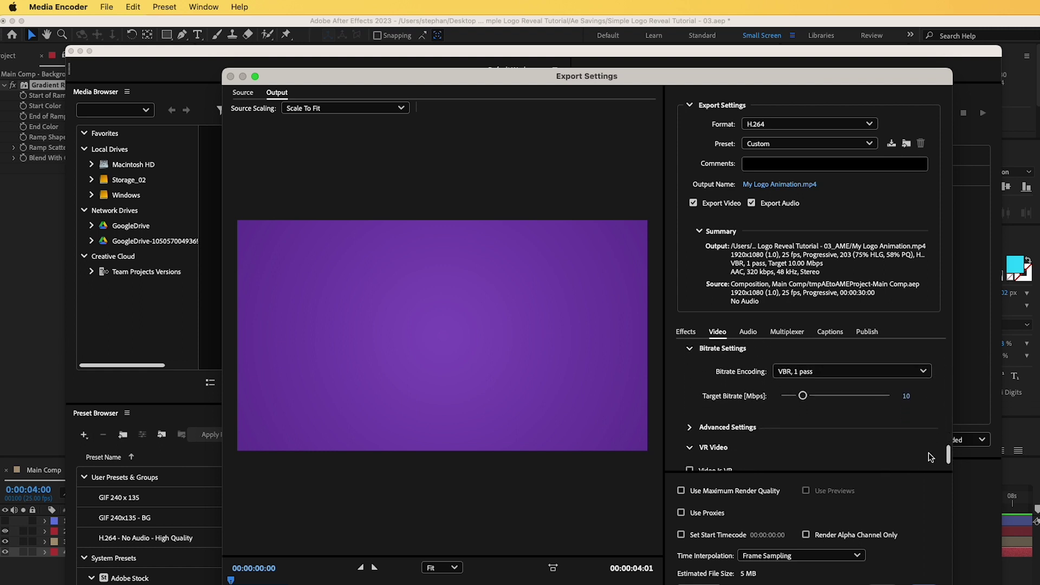
{"action": "left_click", "coordinate": [904, 398]}
{"action": "type", "text": "35"}
{"action": "left_click", "coordinate": [849, 416]}
Step: Enable maximum render quality, accept the export settings and start encoding the queue
{"action": "left_click", "coordinate": [681, 491]}
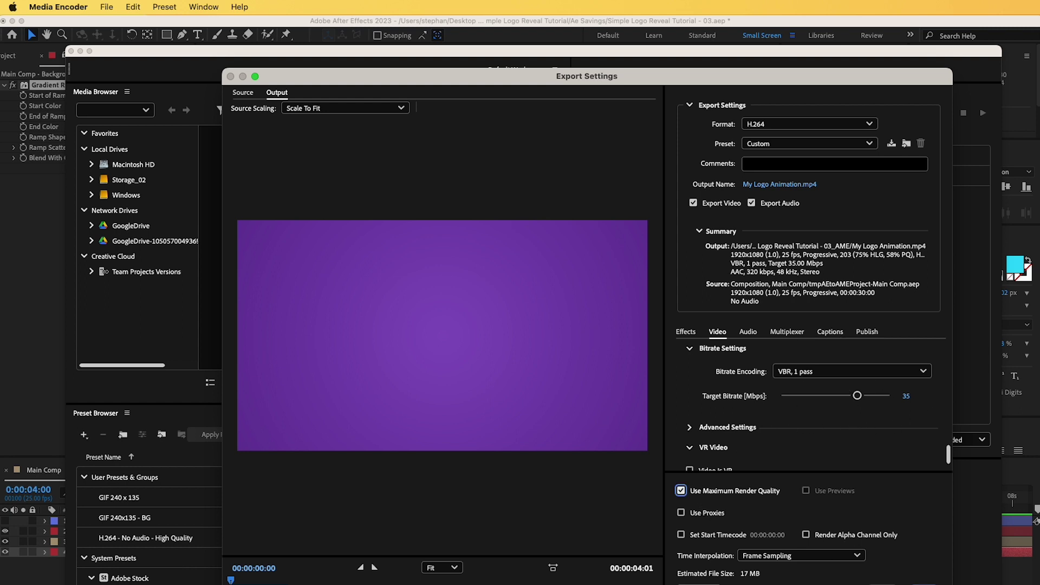
{"action": "key", "text": "Return"}
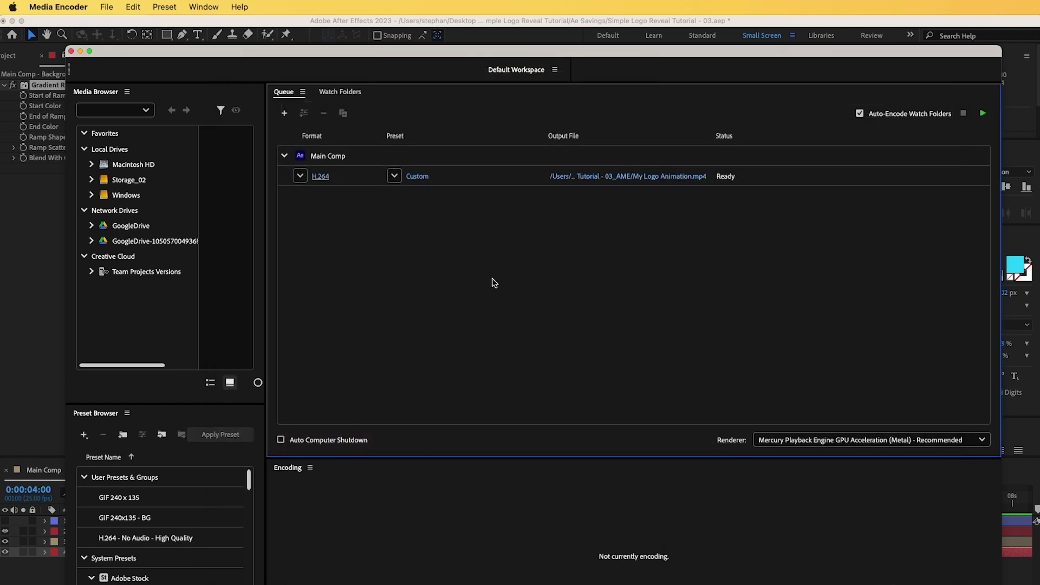
{"action": "left_click", "coordinate": [983, 116]}
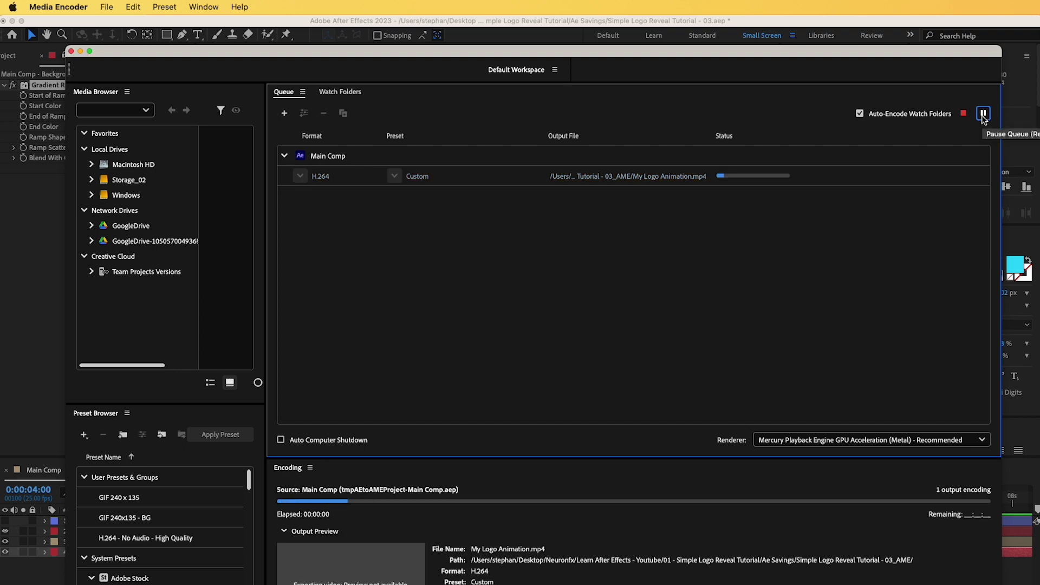